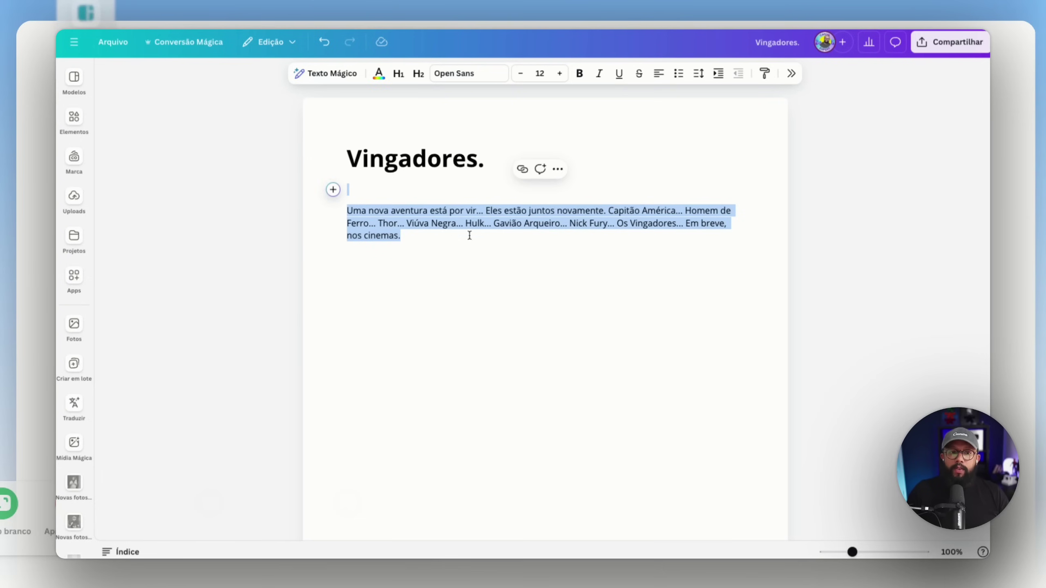
click(333, 190)
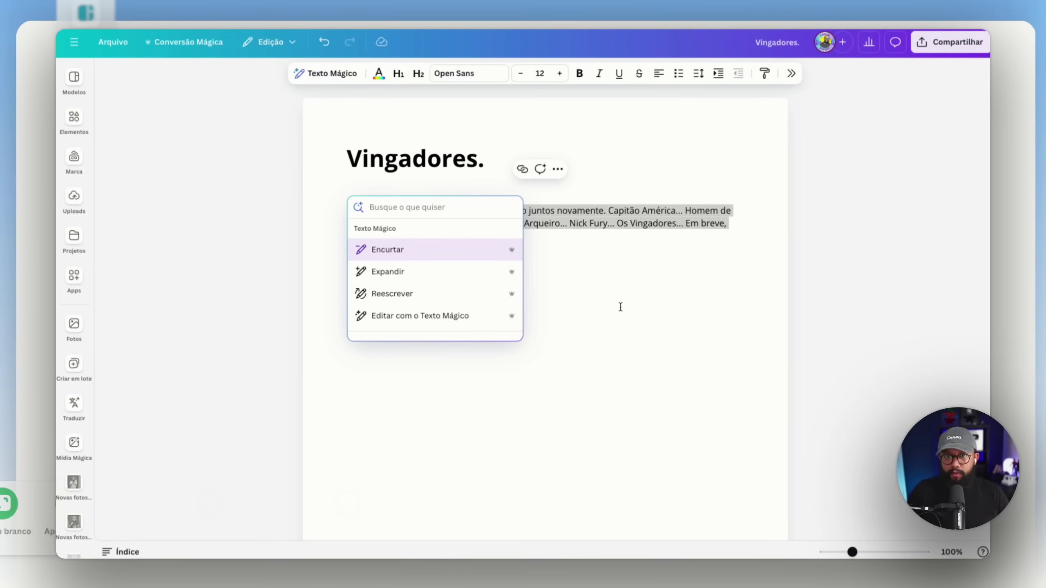
key(Escape)
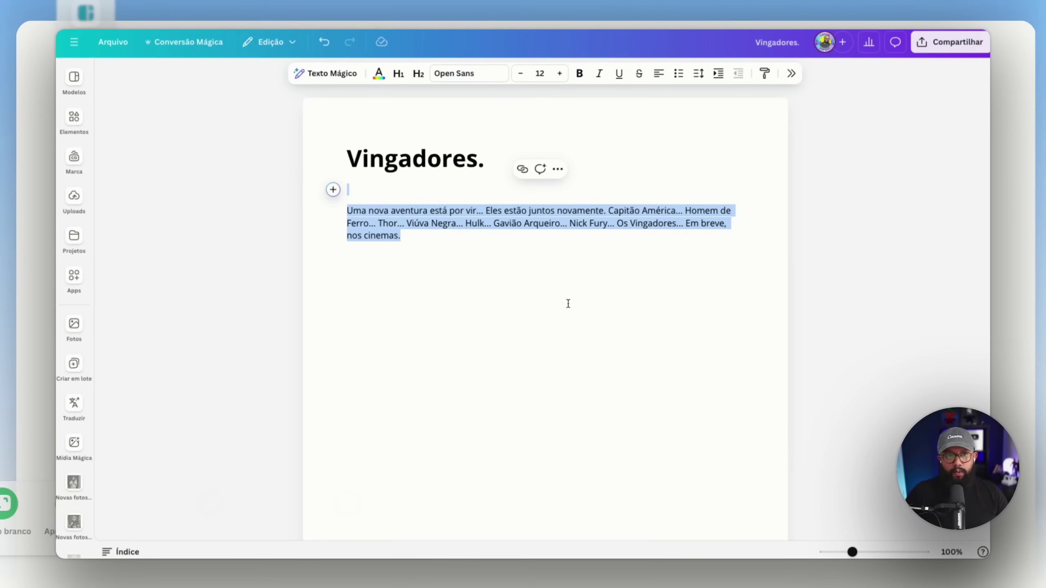
click(556, 311)
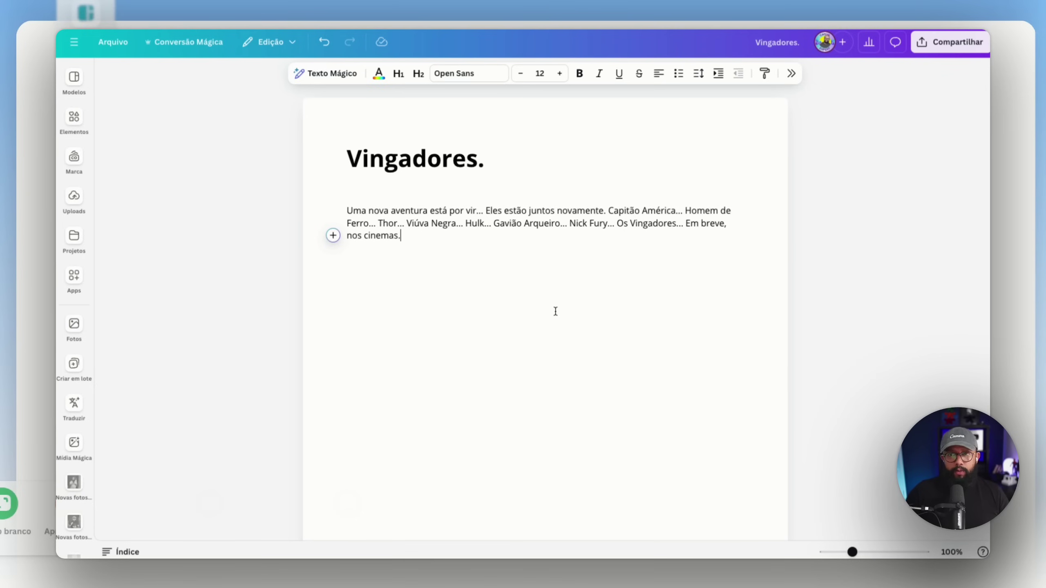
Step: Select the narration paragraph of the Vingadores doc and switch to ElevenLabs, selecting the same text for text-to-speech
drag(388, 245, 325, 206)
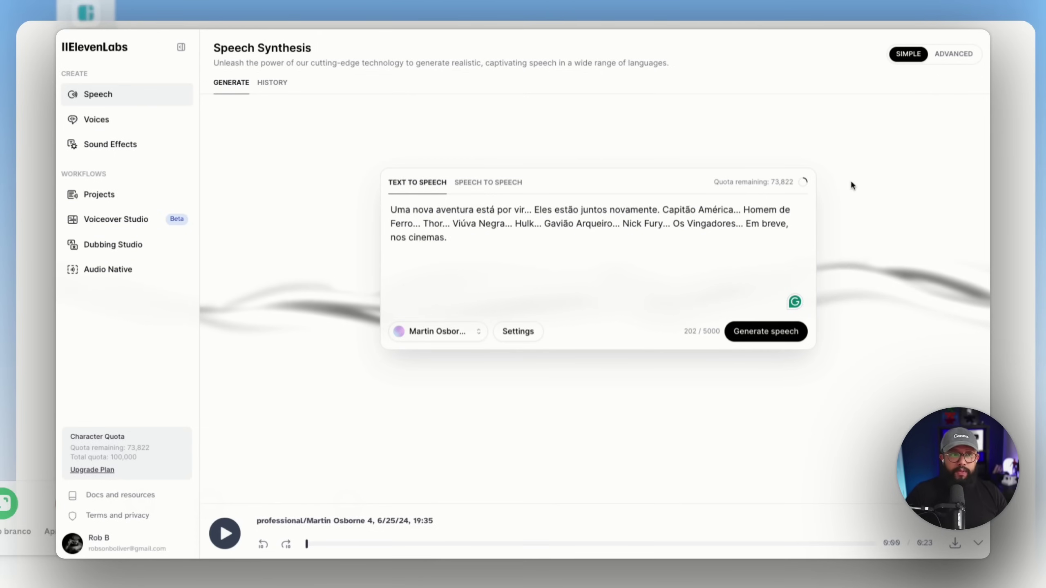
click(558, 273)
drag(558, 273, 316, 183)
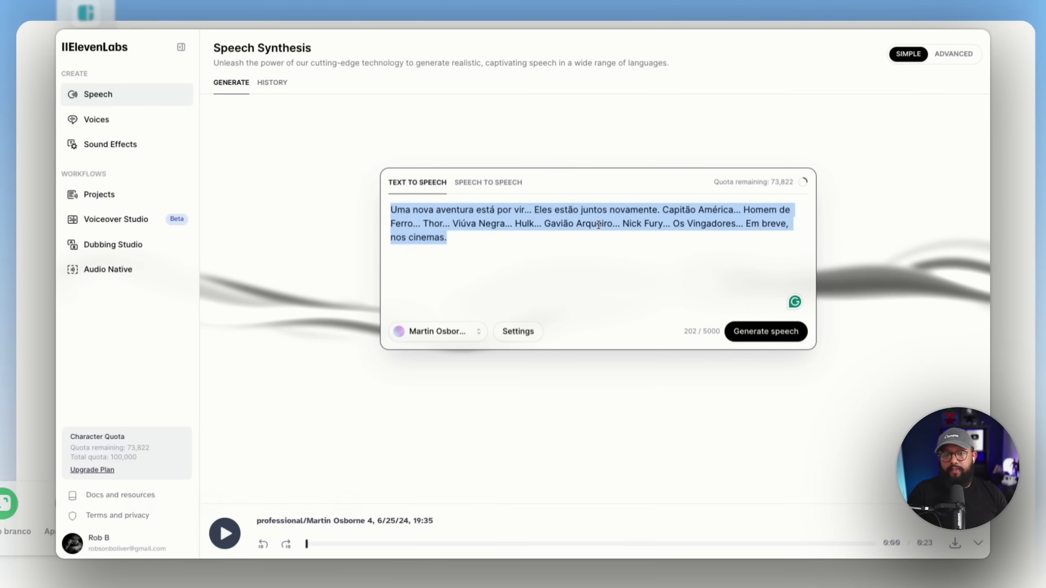
Step: Look over the recently used voices and open the community voice library
click(470, 341)
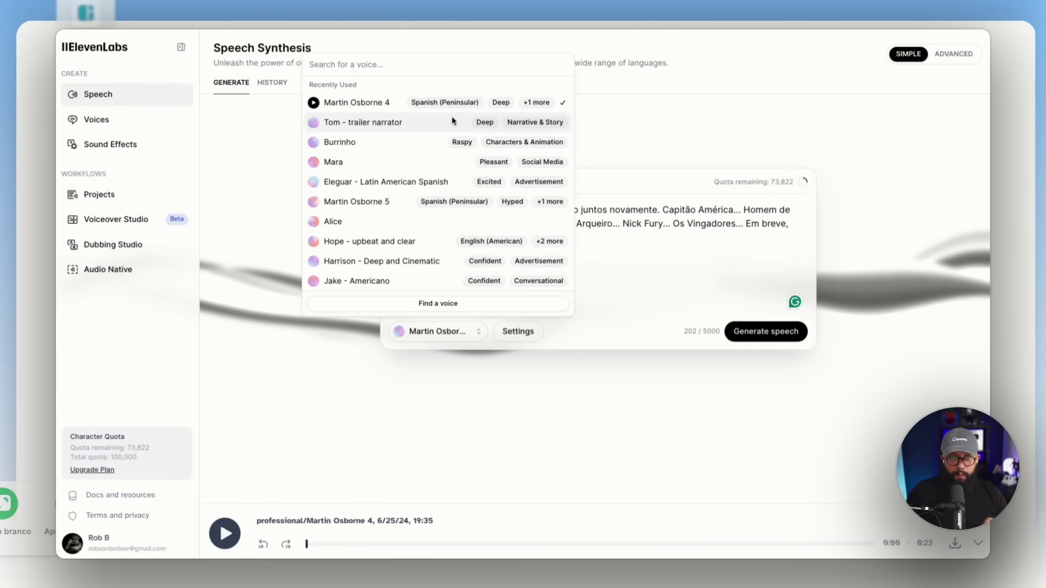
click(787, 126)
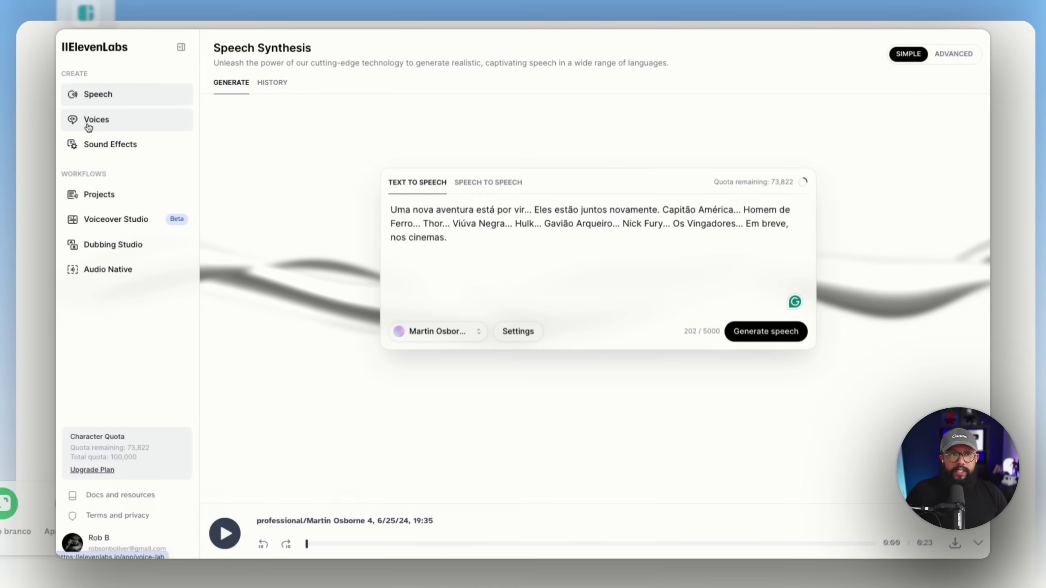
click(140, 122)
click(275, 83)
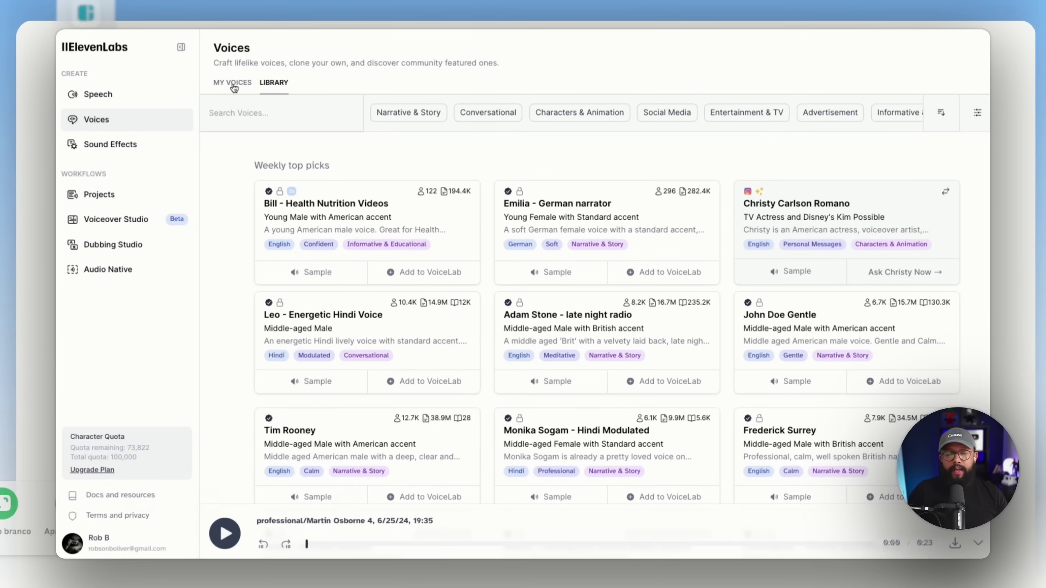
Step: Translate the voice library page into Portuguese and dismiss the translation pop-up
right_click(682, 42)
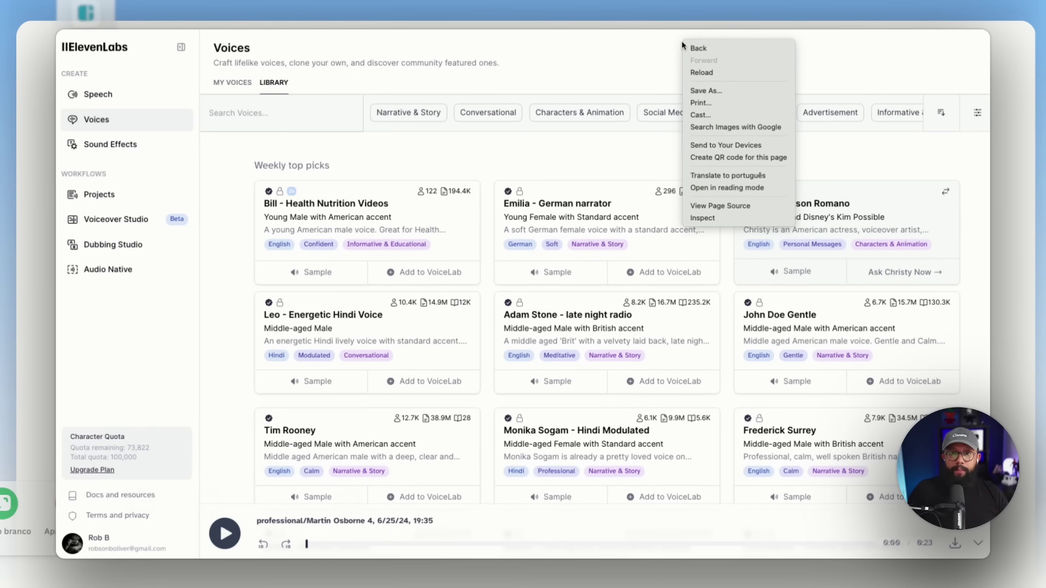
click(723, 175)
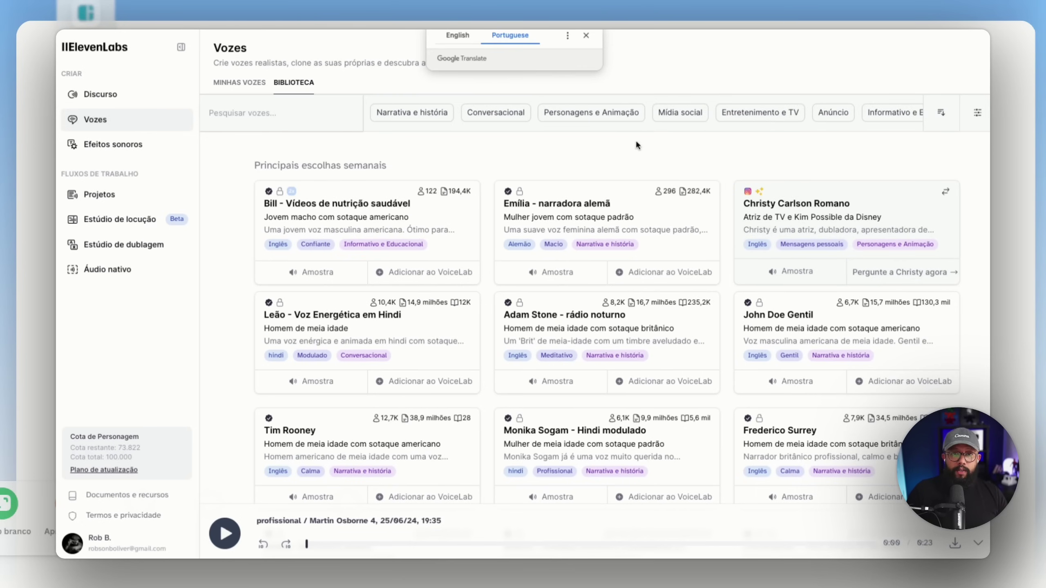
click(586, 36)
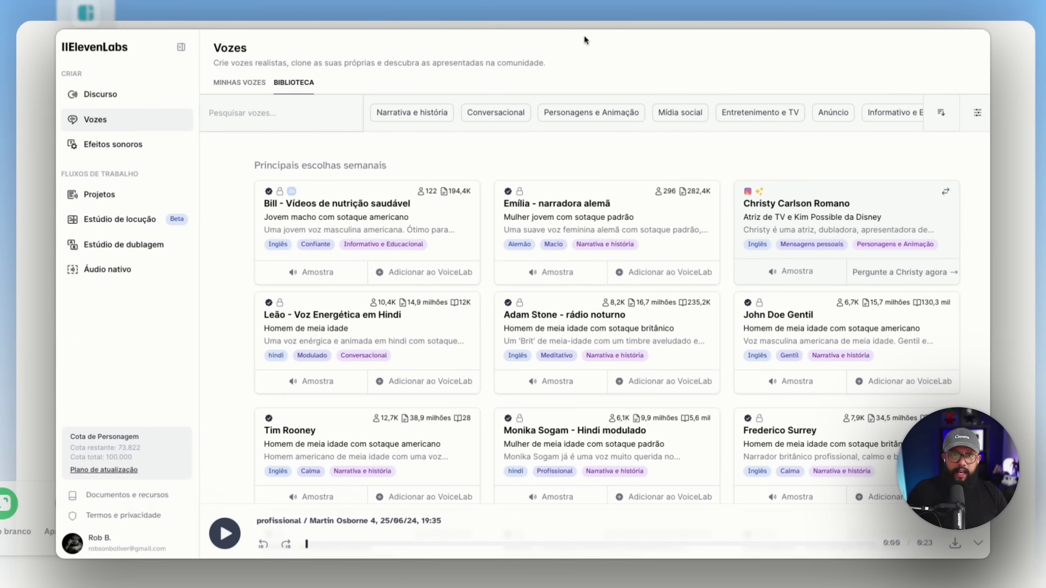
right_click(604, 68)
click(531, 62)
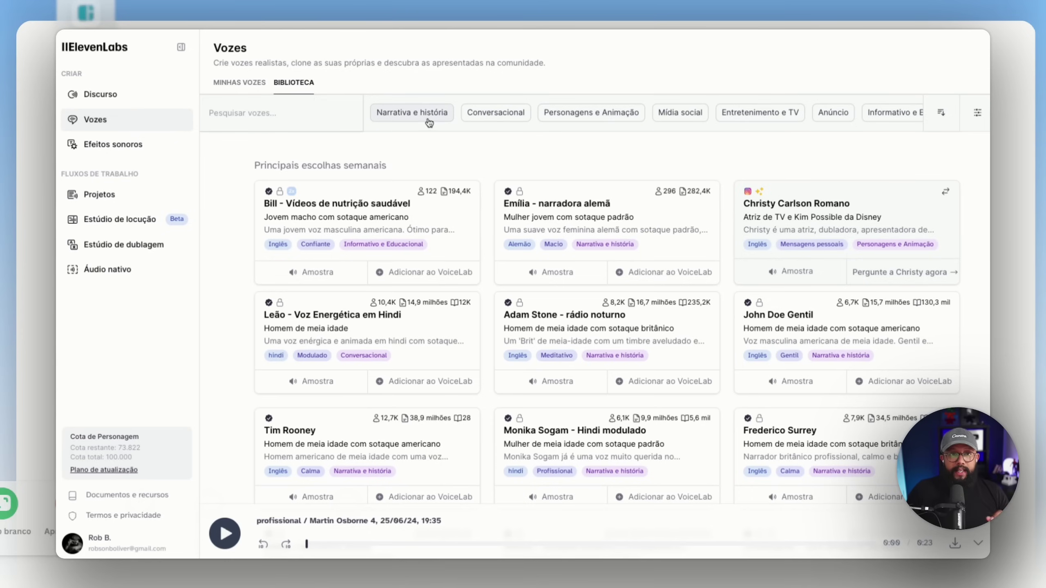
Step: Browse the voice library and inspect the dialog for adding the Martin Osborne7 voice to VoiceLab, leaving it without adding
scroll(440, 117, right, 2)
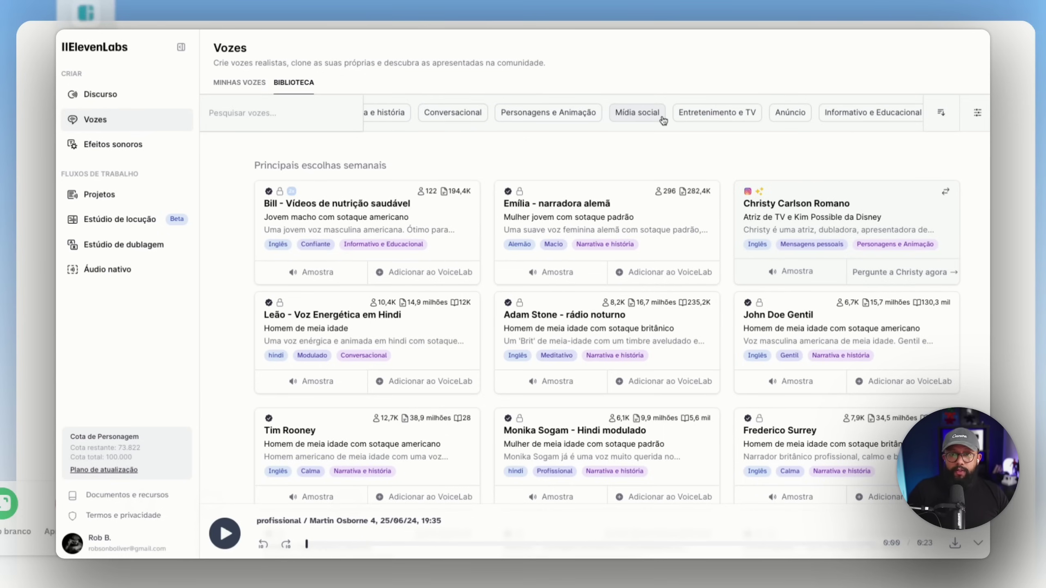
scroll(738, 262, down, 5)
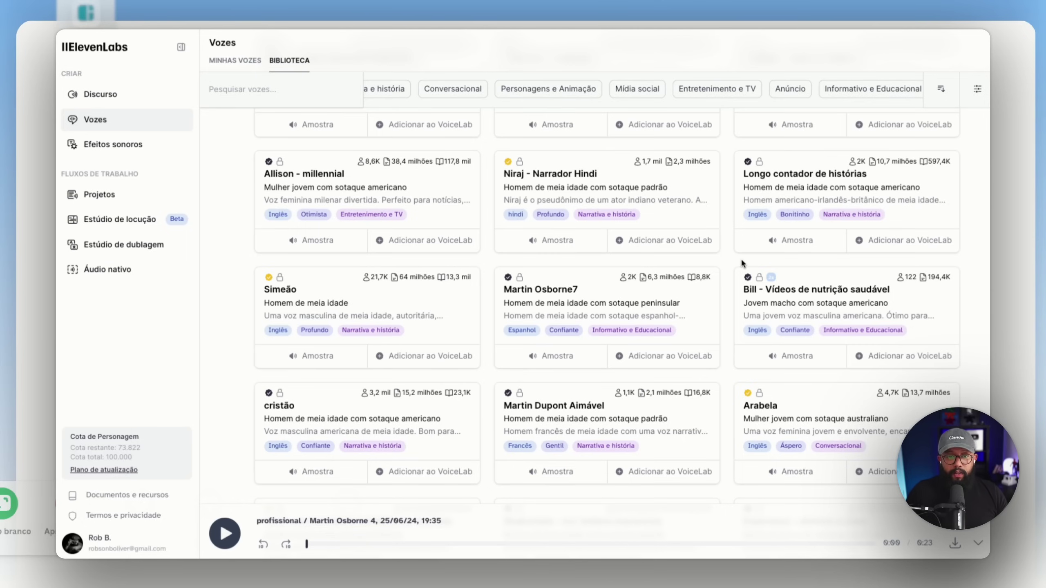
click(646, 358)
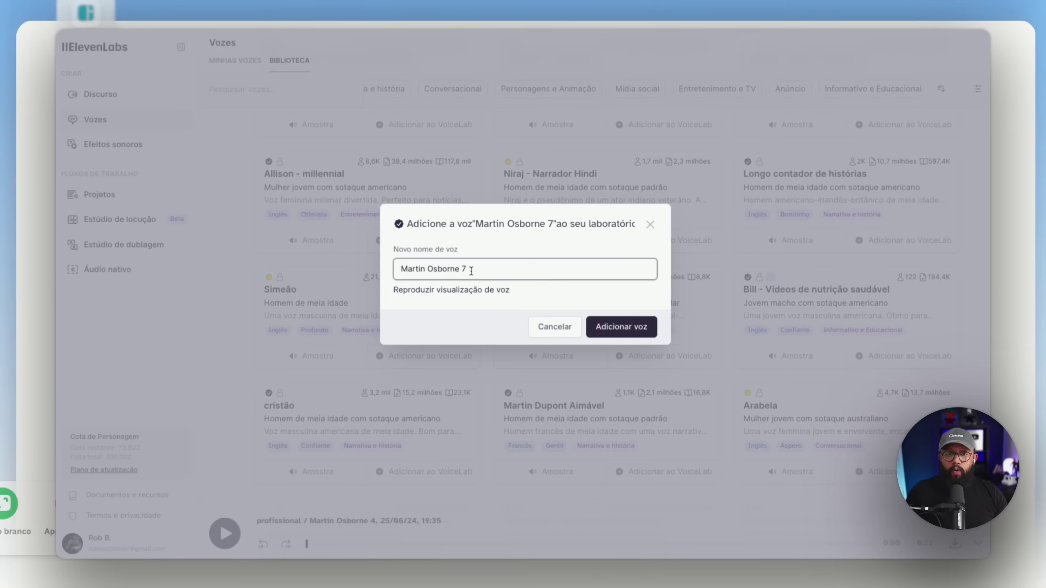
drag(471, 271, 337, 263)
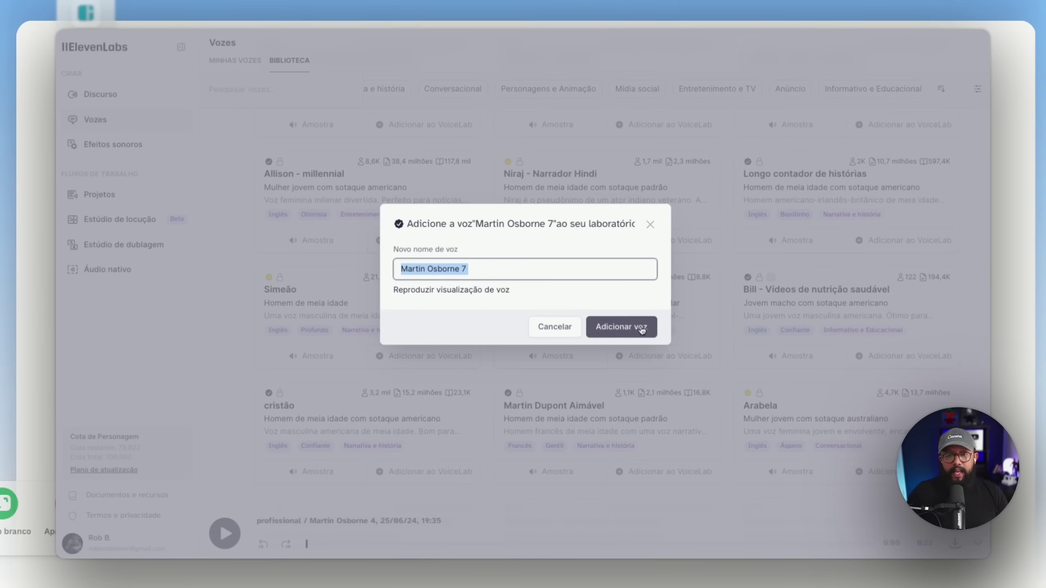
click(652, 228)
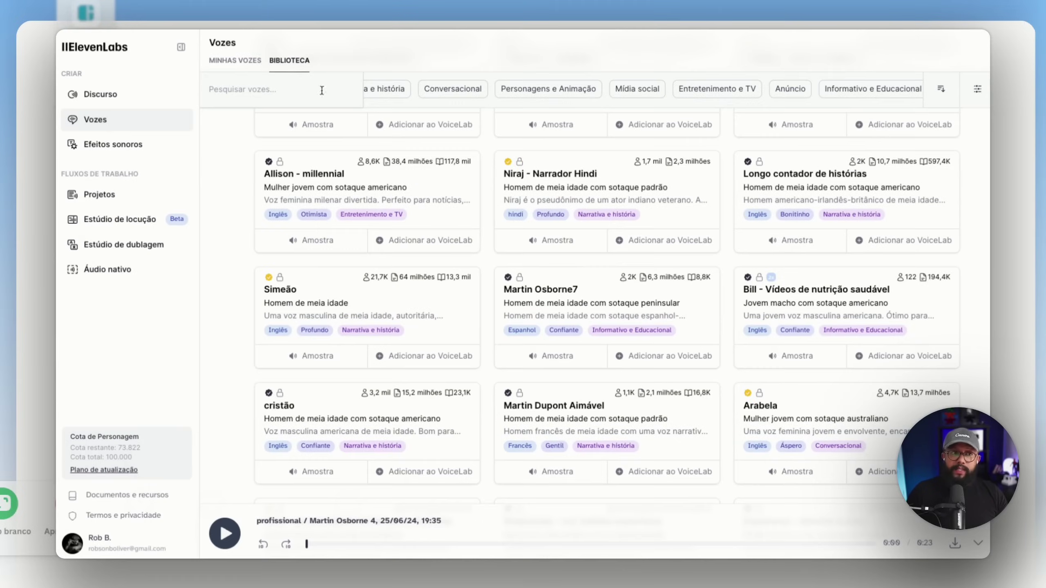
Step: Return to the speech synthesis page and select the whole narration text
click(124, 101)
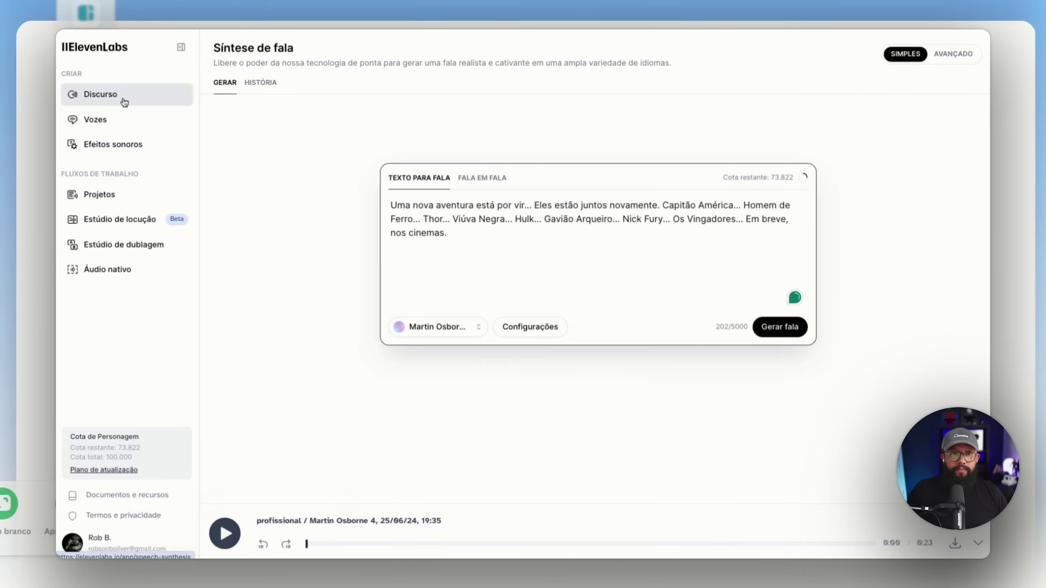
click(445, 328)
click(665, 257)
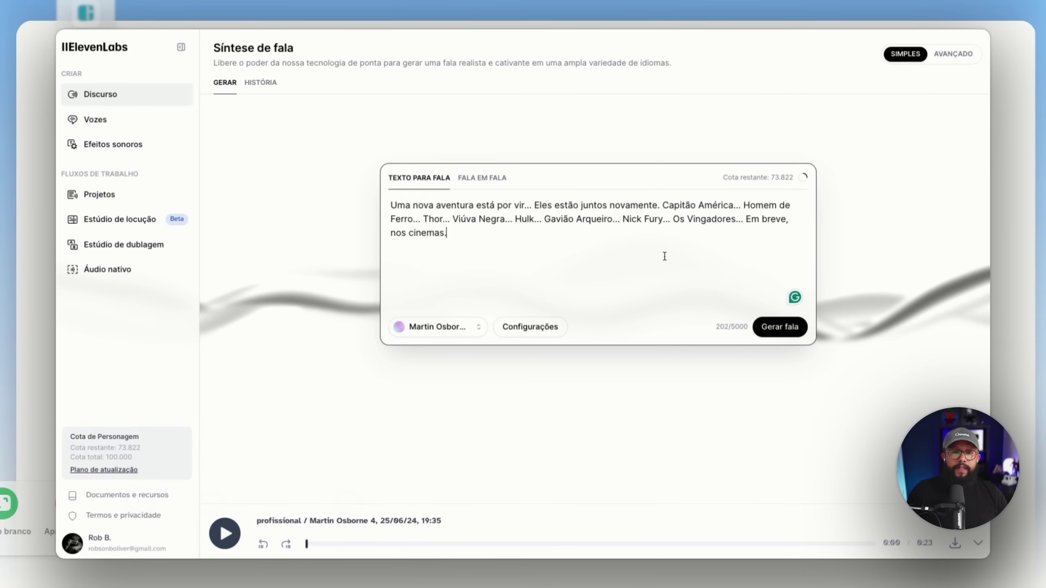
key(super+a)
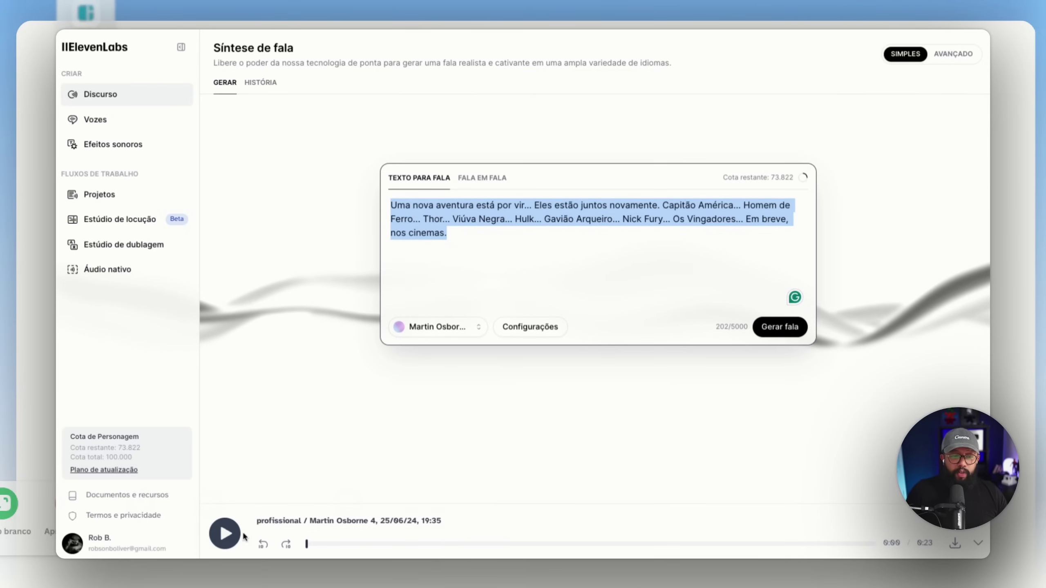
Step: Listen to the first seconds of the generated Martin Osborne 4 narration and download the audio
click(226, 534)
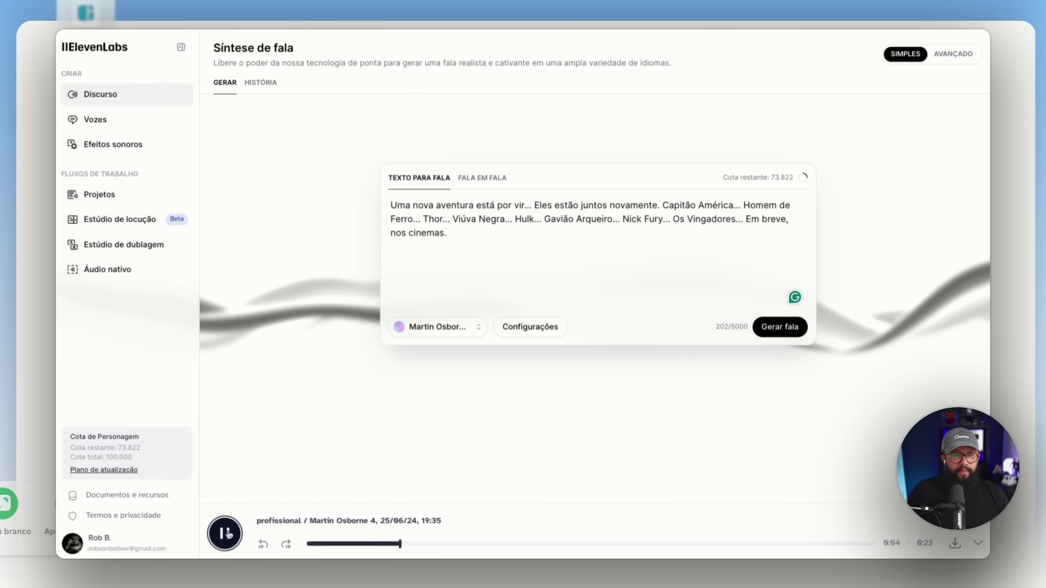
click(227, 533)
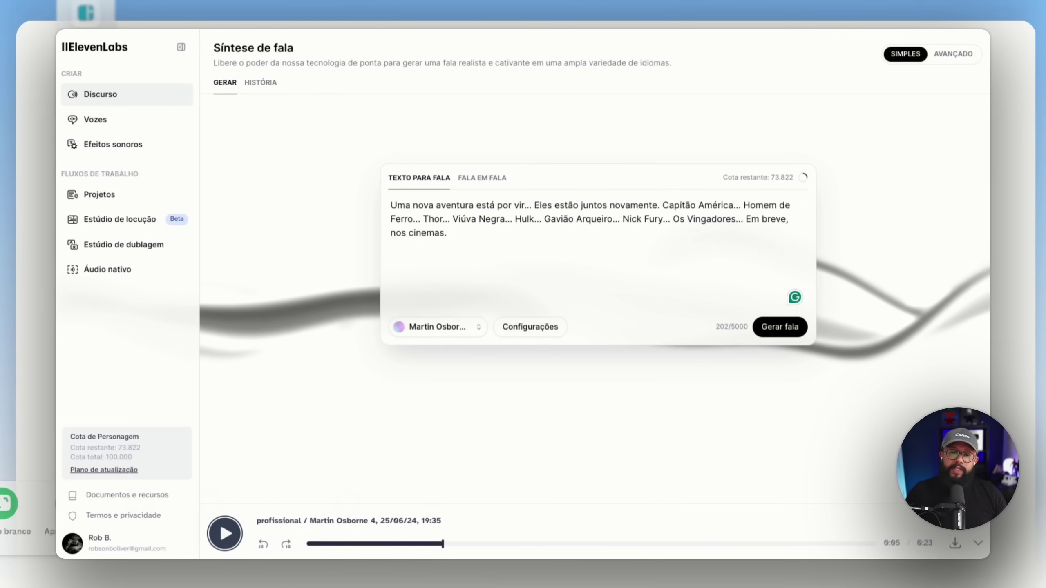
click(956, 541)
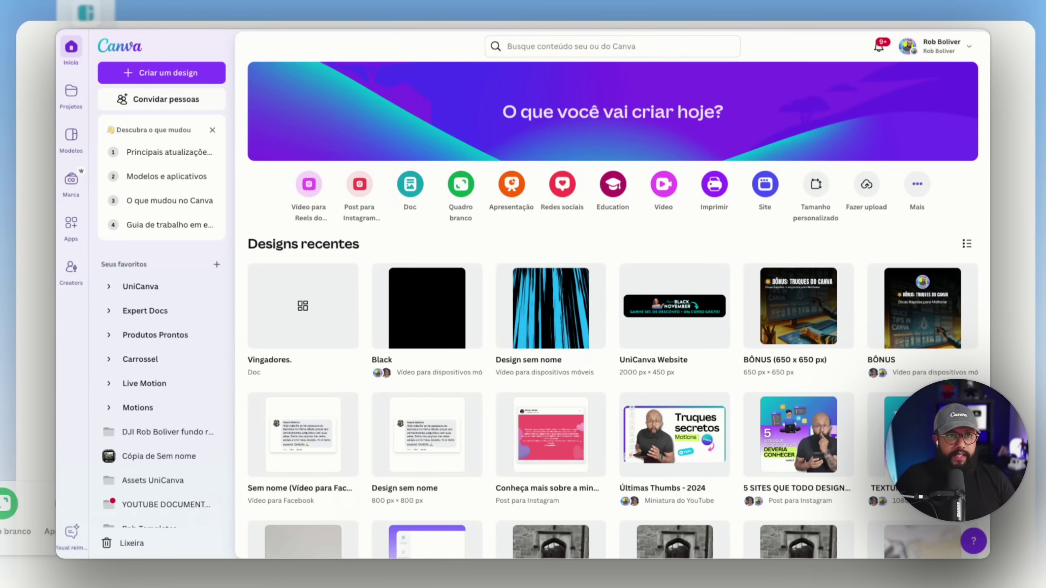
Step: Switch to Canva and create a blank Reels video design
click(173, 66)
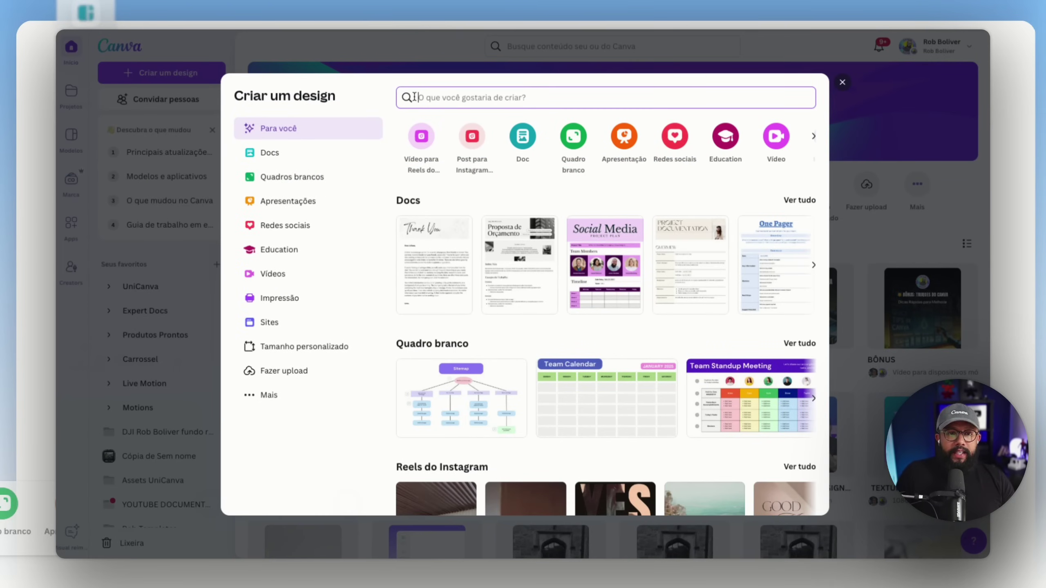
click(423, 142)
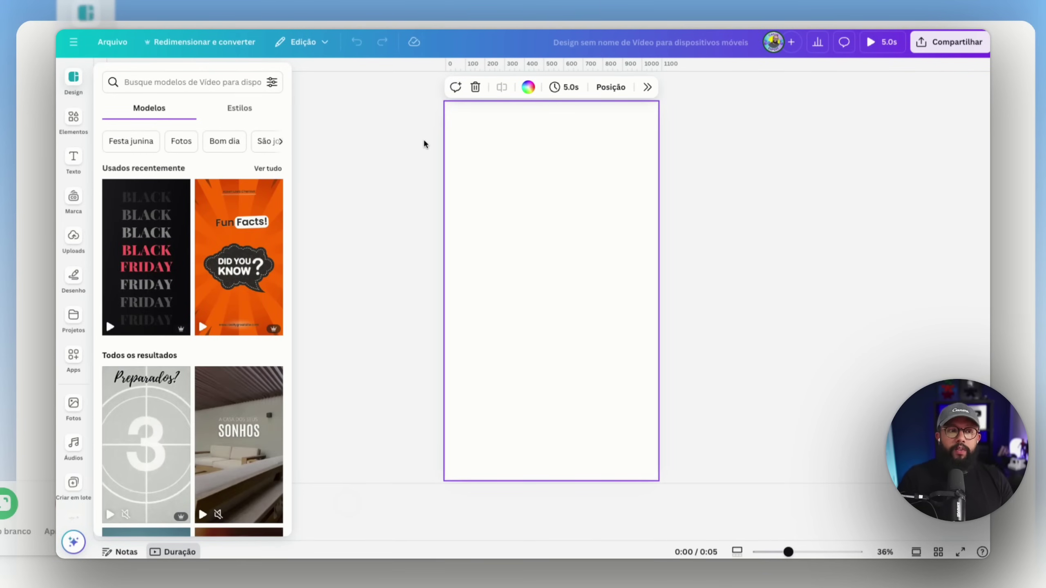
Step: Open the design's uploads and check which files in Downloads can be uploaded, without choosing any
click(74, 236)
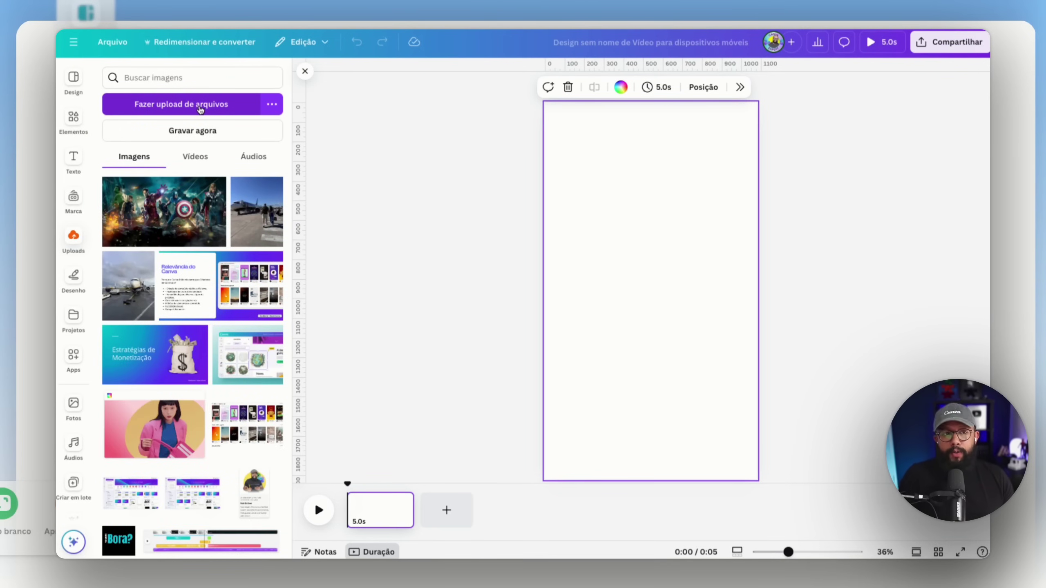
click(205, 106)
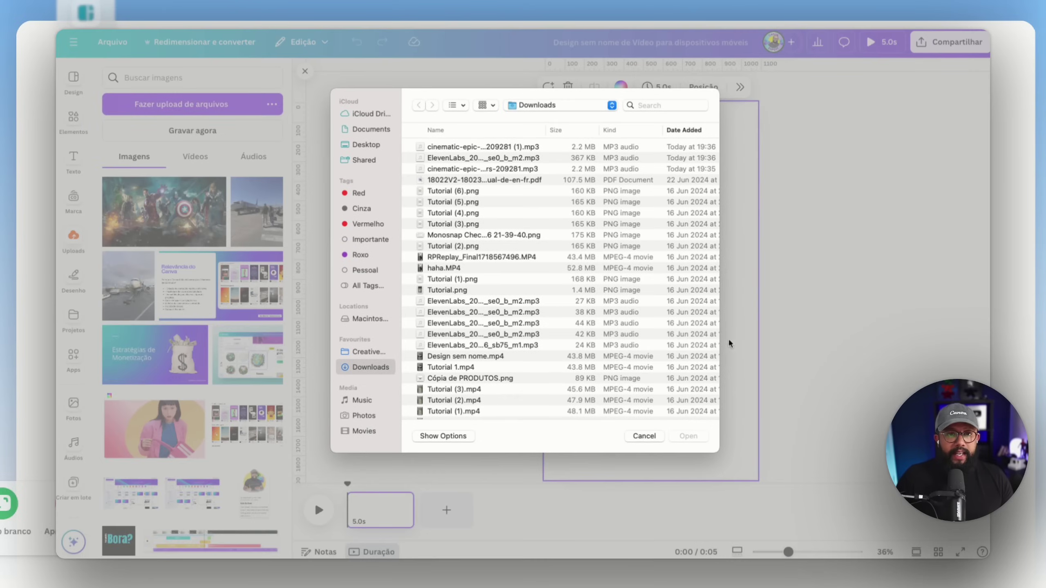
click(634, 439)
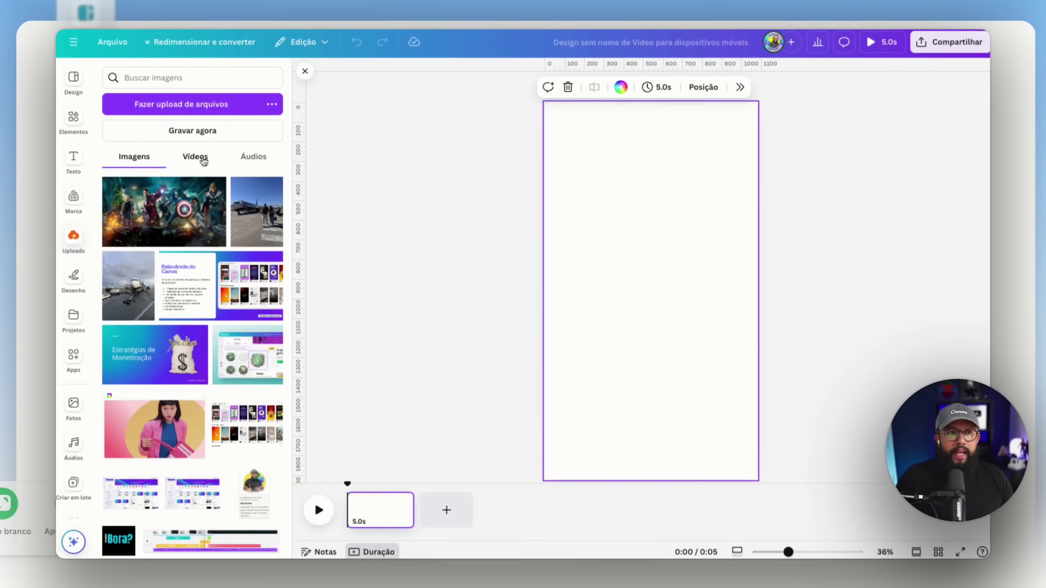
Step: Listen to a preview of the ElevenLabs_2024-06-25 narration among the uploaded audio files
click(246, 160)
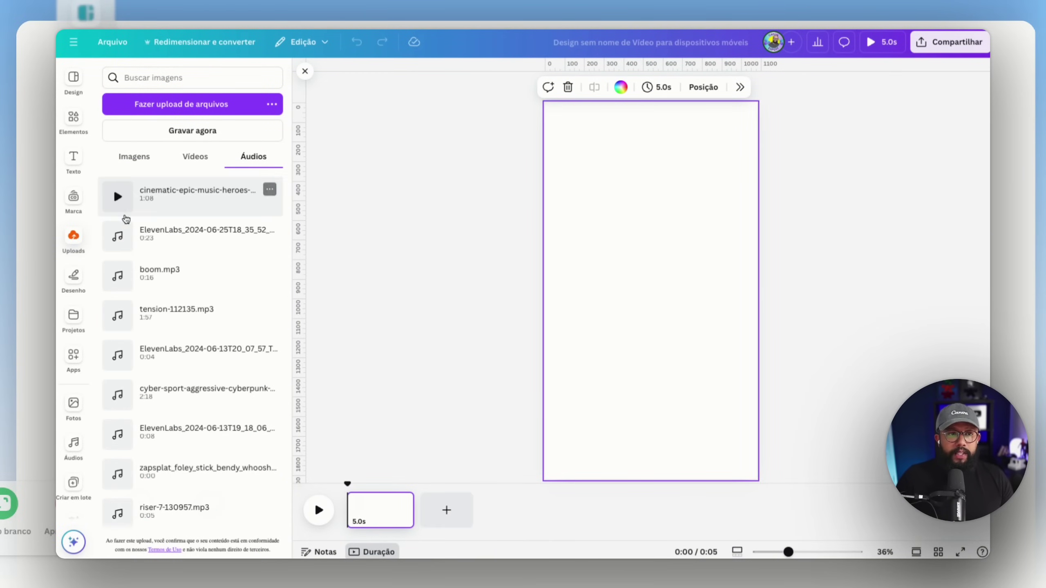
click(112, 245)
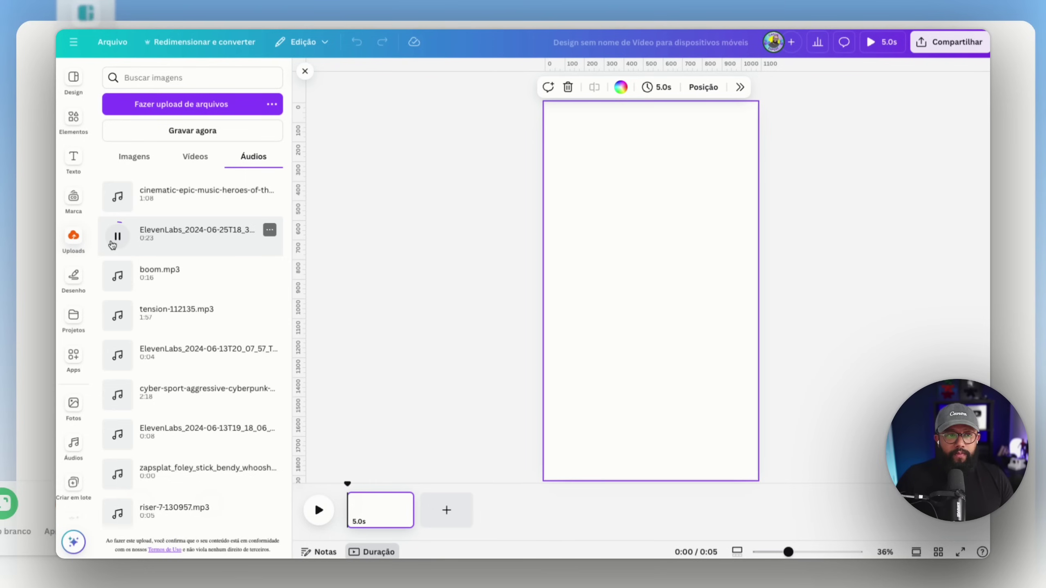
click(112, 245)
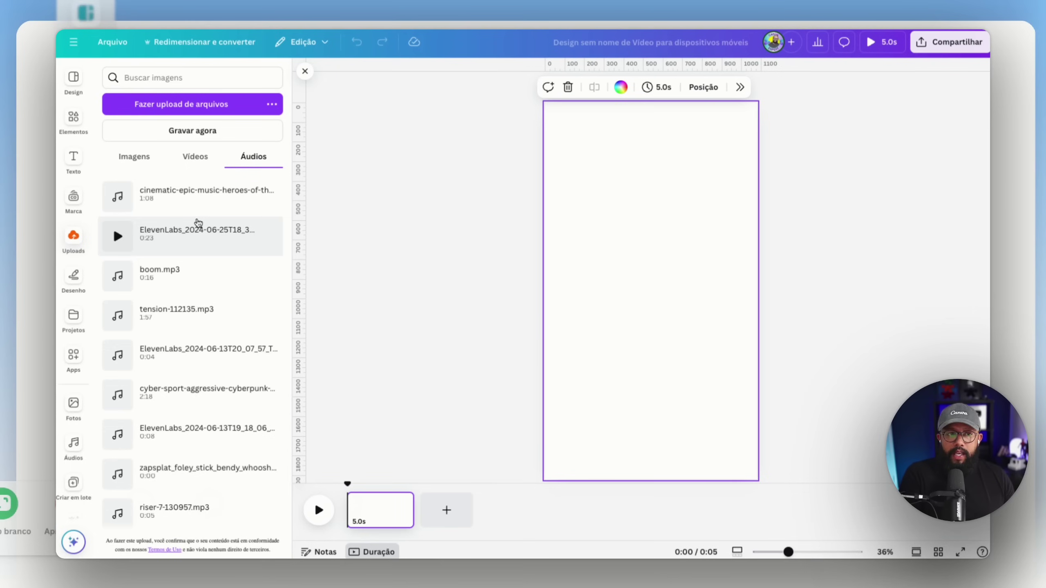
Step: Insert the uploaded Avengers group image on the blank video page
click(74, 120)
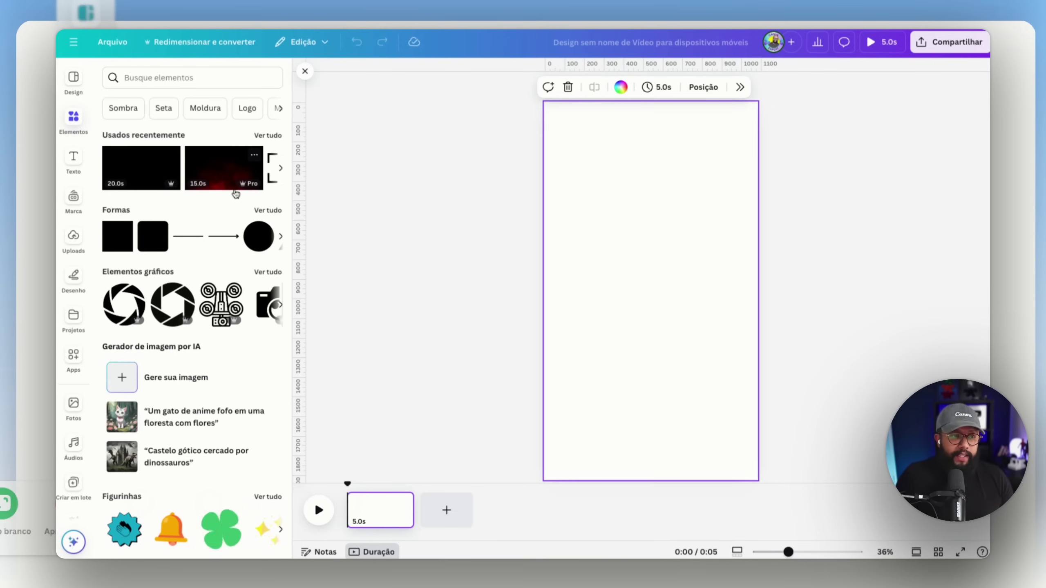
click(74, 238)
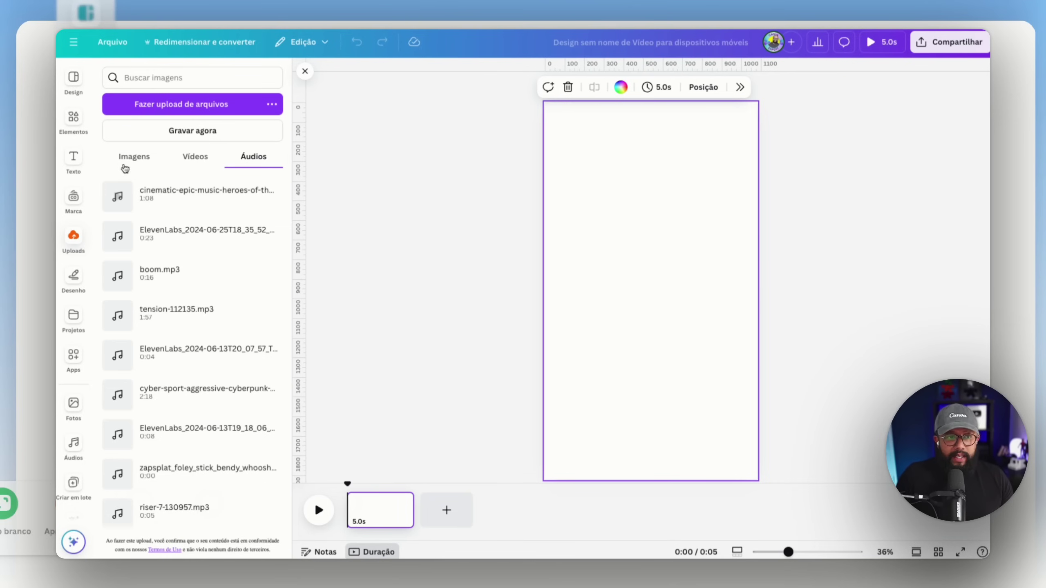
click(136, 157)
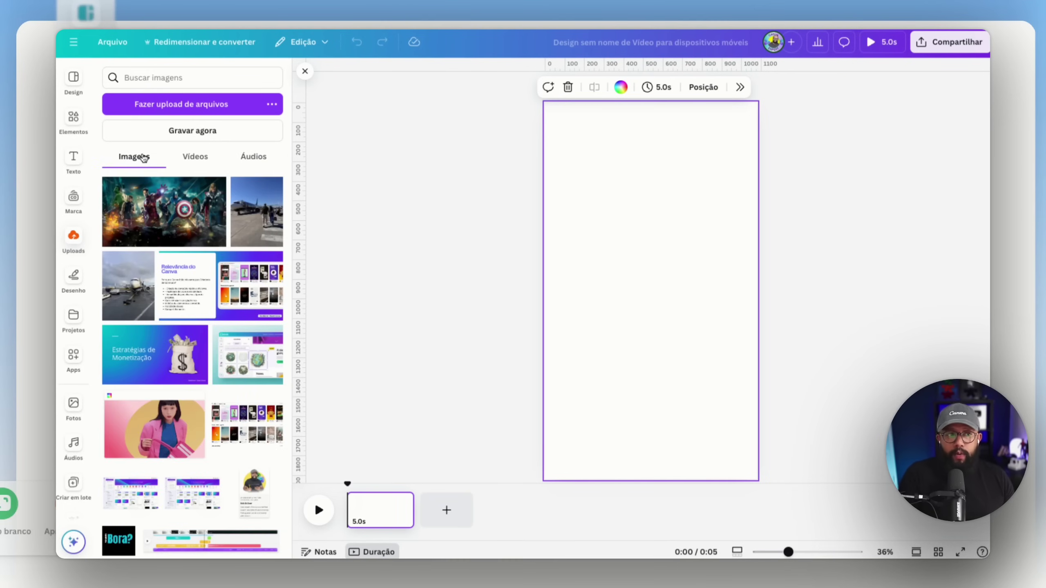
click(149, 206)
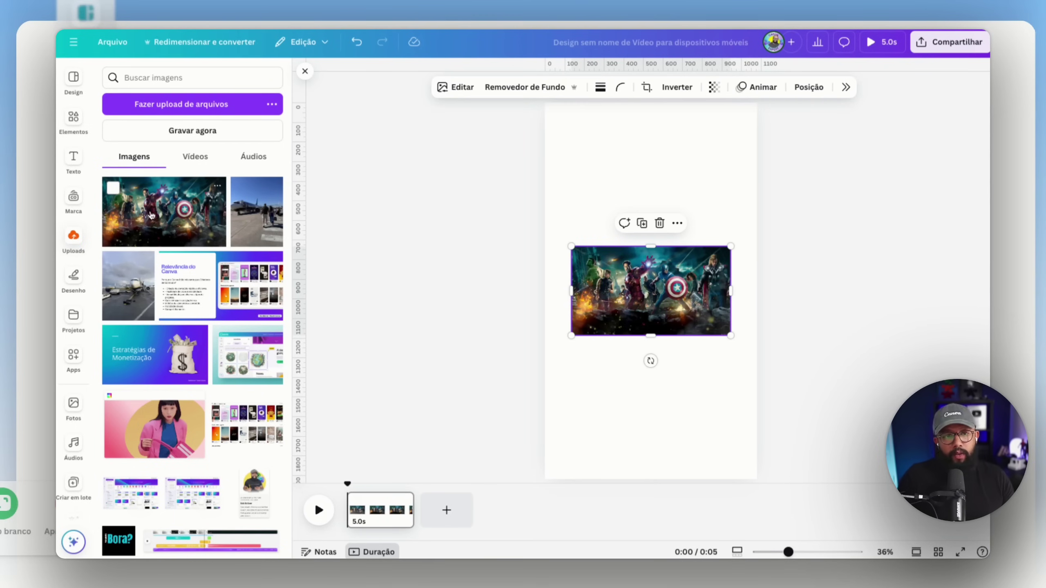
drag(671, 318, 611, 251)
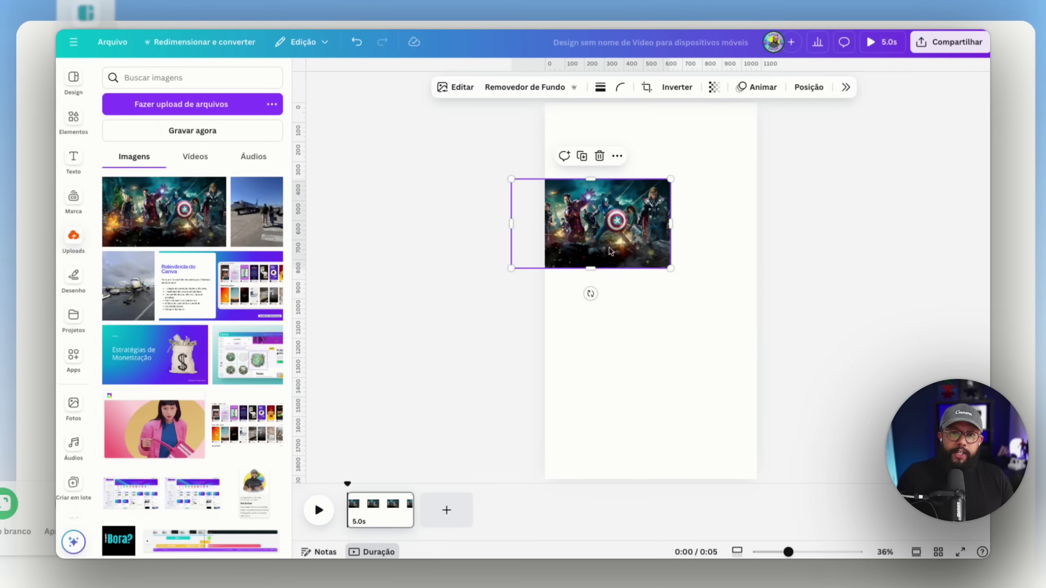
drag(671, 268, 985, 445)
drag(675, 316, 728, 288)
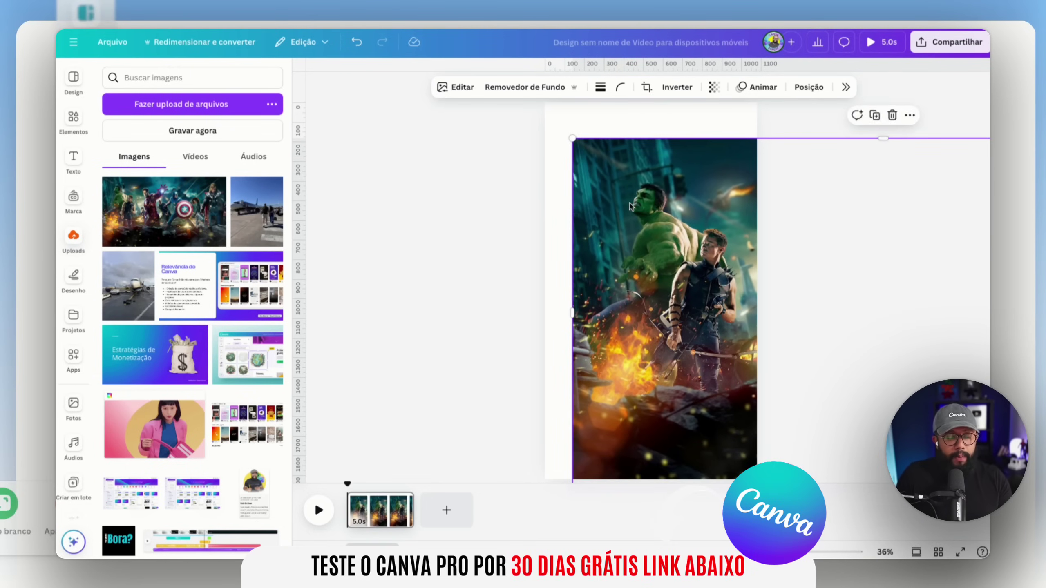
key(ctrl+z)
key(ctrl+z)
Step: Enlarge the Avengers image proportionally until it spans the full height of the vertical page
drag(607, 224, 701, 270)
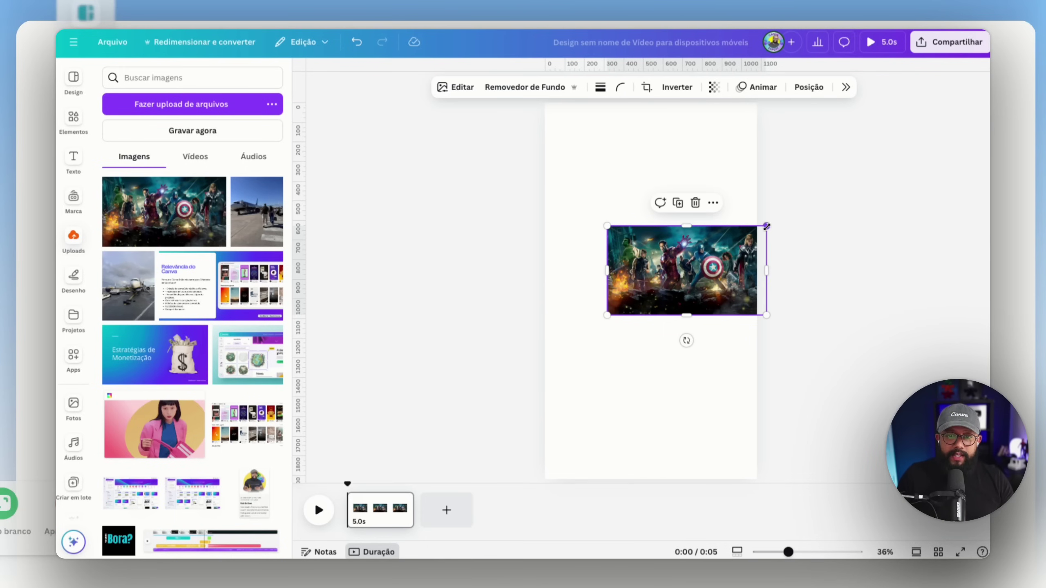
drag(766, 226, 980, 106)
drag(927, 186, 947, 324)
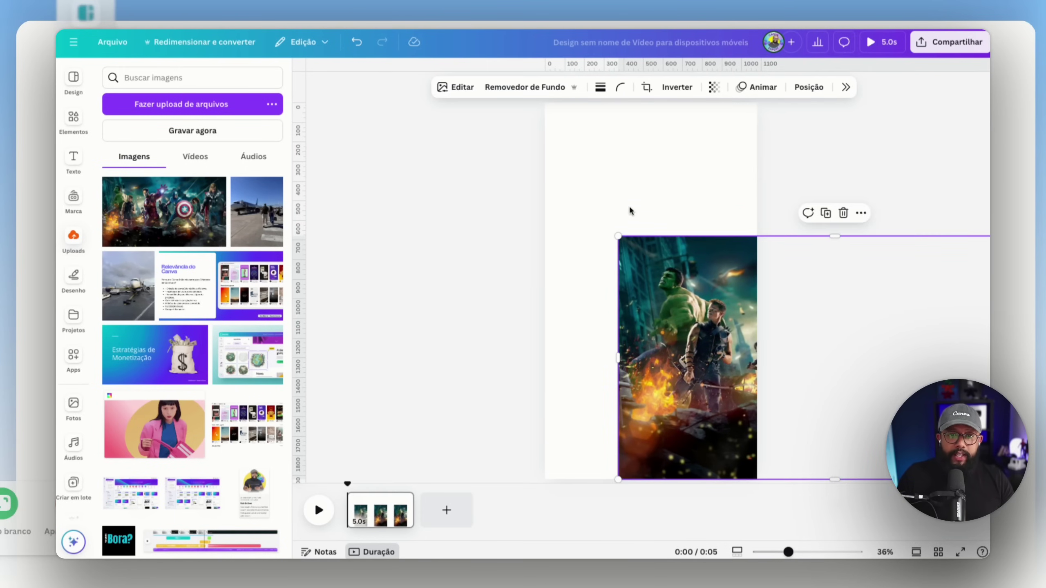
drag(618, 236, 523, 183)
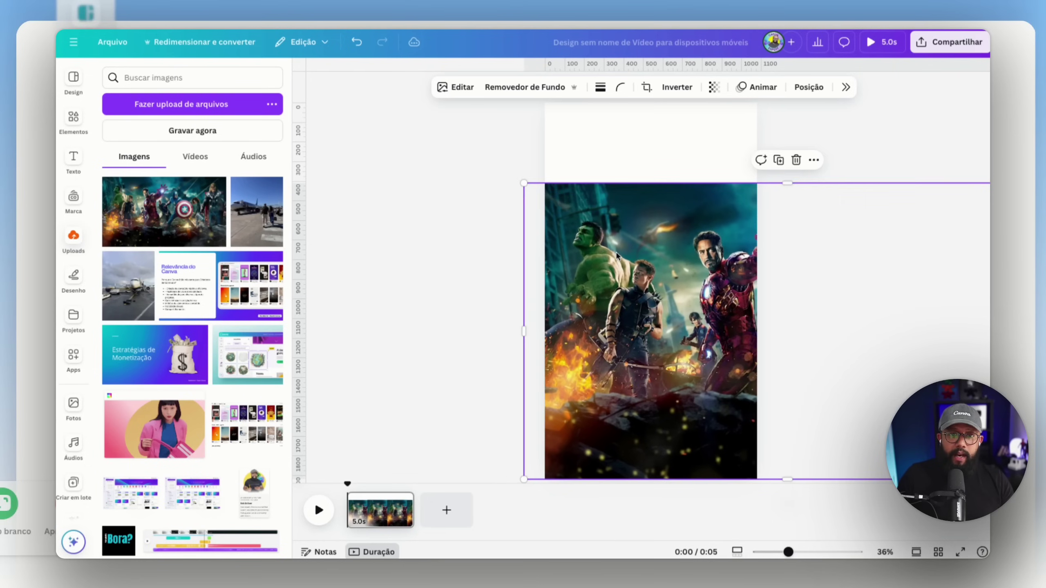
drag(617, 255, 638, 175)
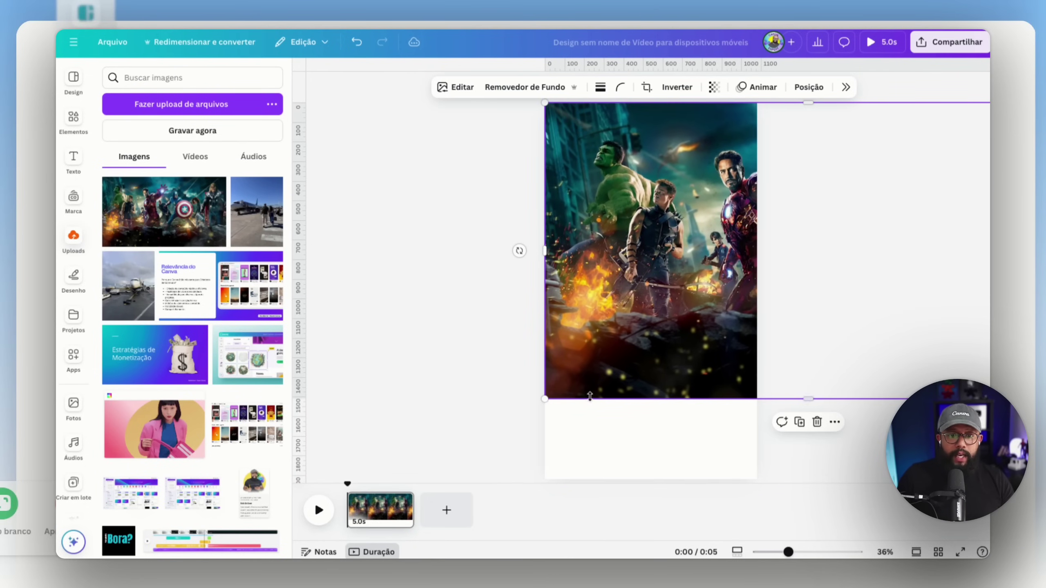
drag(547, 391, 421, 512)
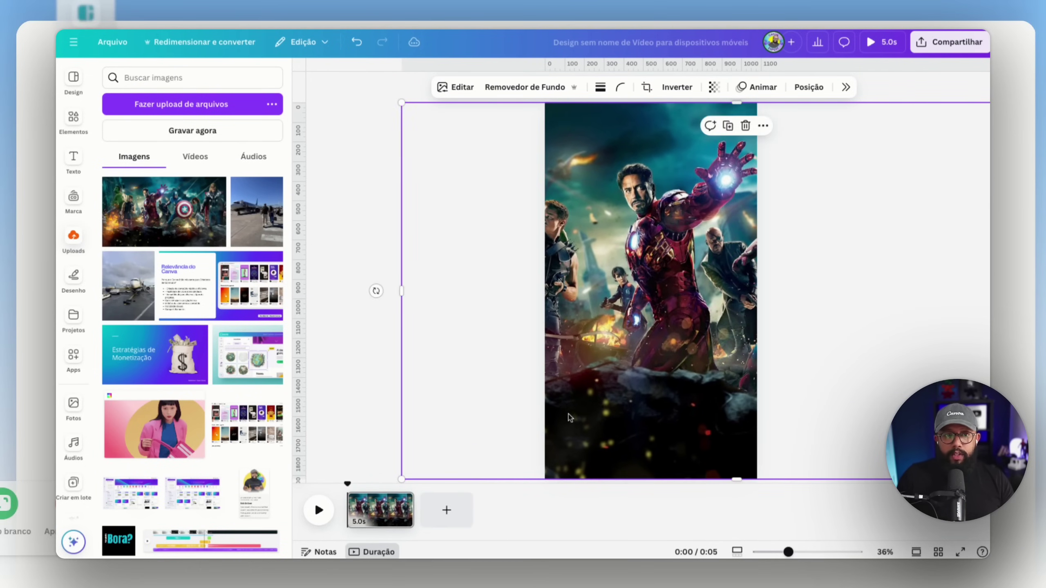
Step: Position the enlarged image with its left edge on the page's left edge, so Hulk and Hawkeye fill the frame
drag(572, 415, 710, 412)
scroll(711, 411, down, 3)
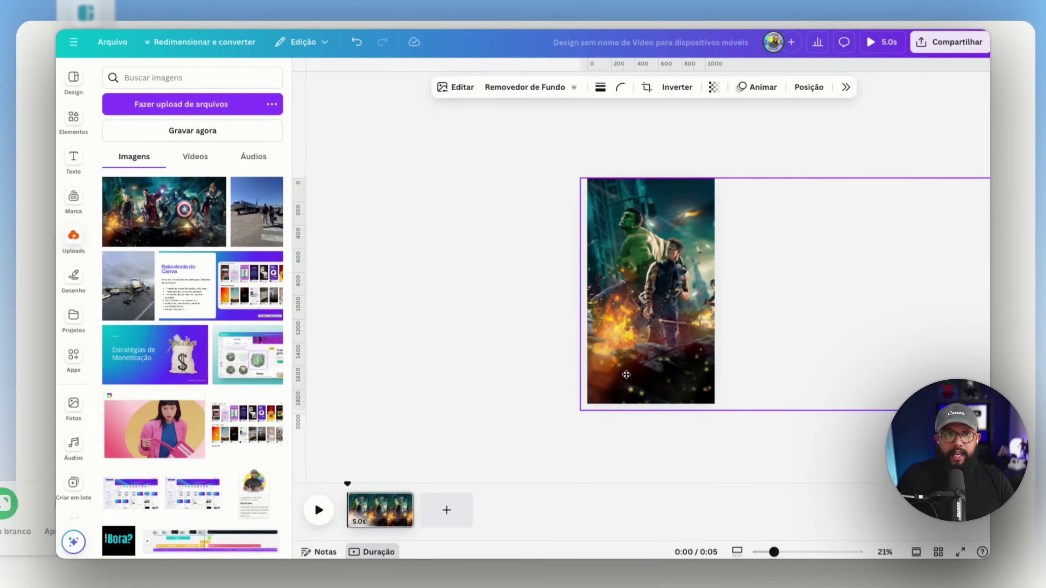
mouse_move(630, 375)
mouse_down()
mouse_move(315, 379)
mouse_move(689, 381)
mouse_move(378, 374)
mouse_move(636, 370)
mouse_move(629, 374)
mouse_up()
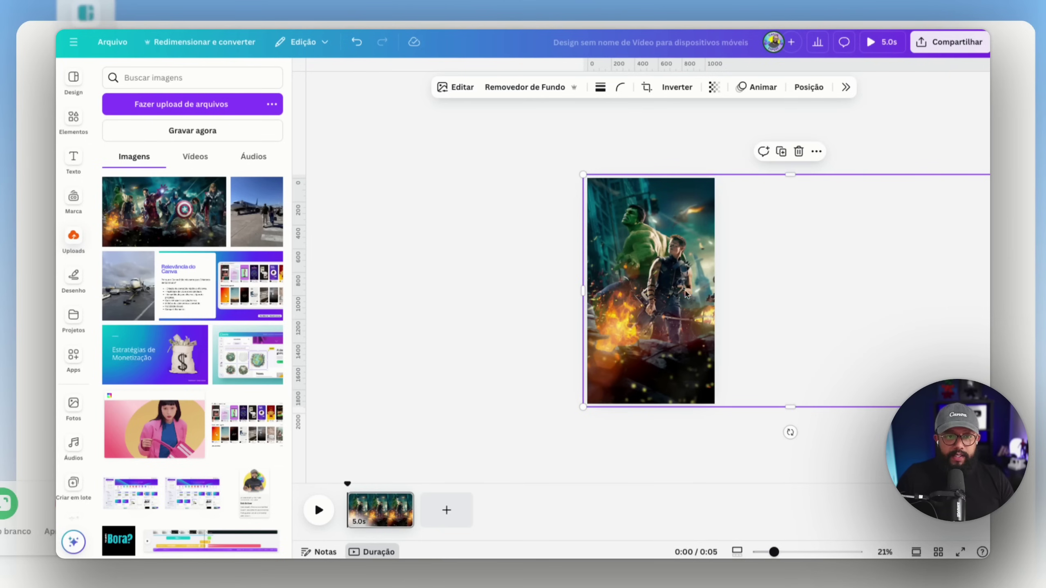
drag(686, 294, 632, 296)
mouse_move(894, 315)
mouse_down()
mouse_move(615, 314)
mouse_move(897, 314)
mouse_move(886, 318)
mouse_up()
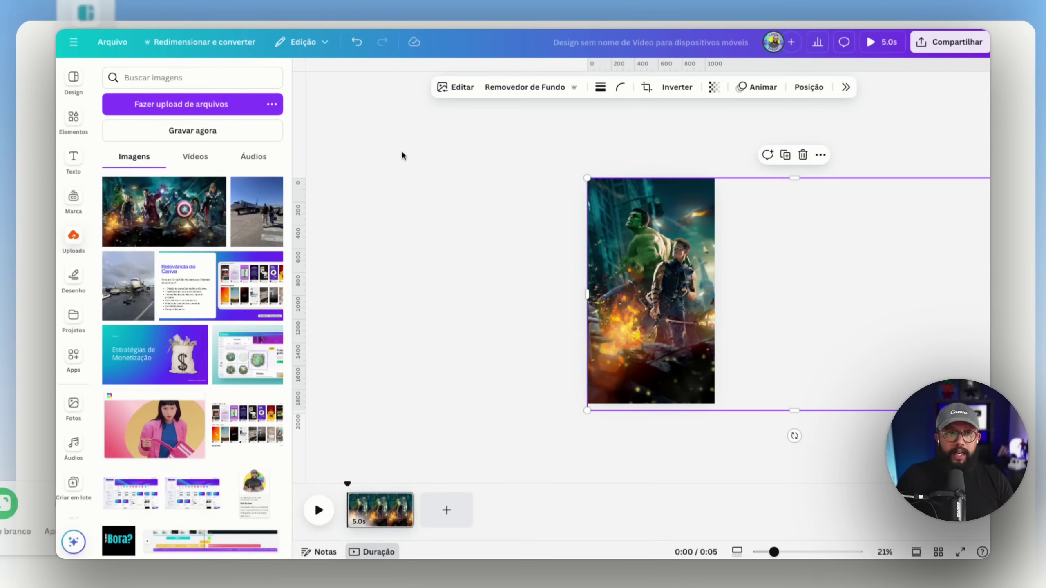
Step: Create a custom animation for the image that moves it horizontally to the left across the page
click(304, 74)
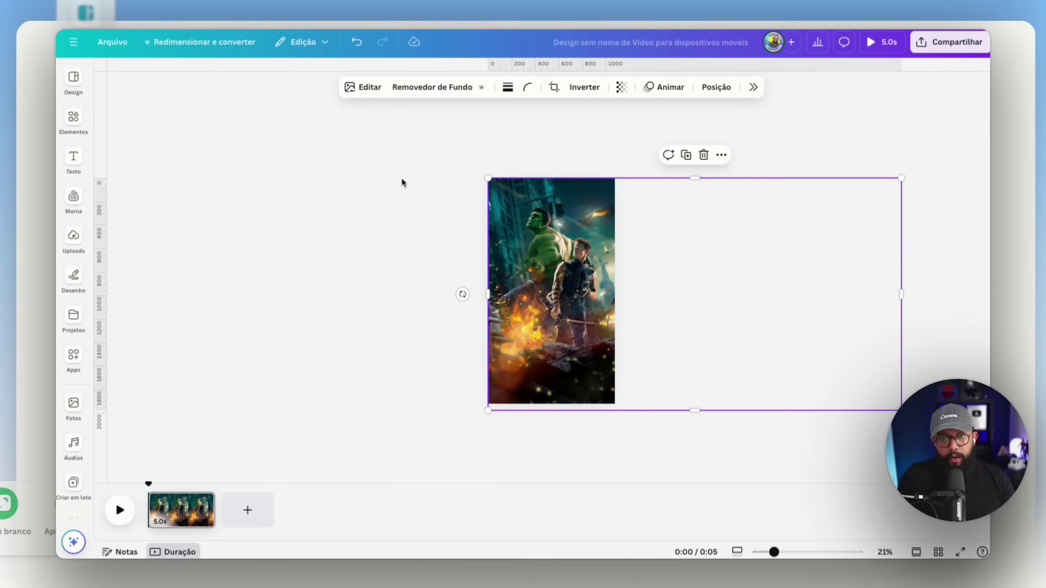
click(675, 89)
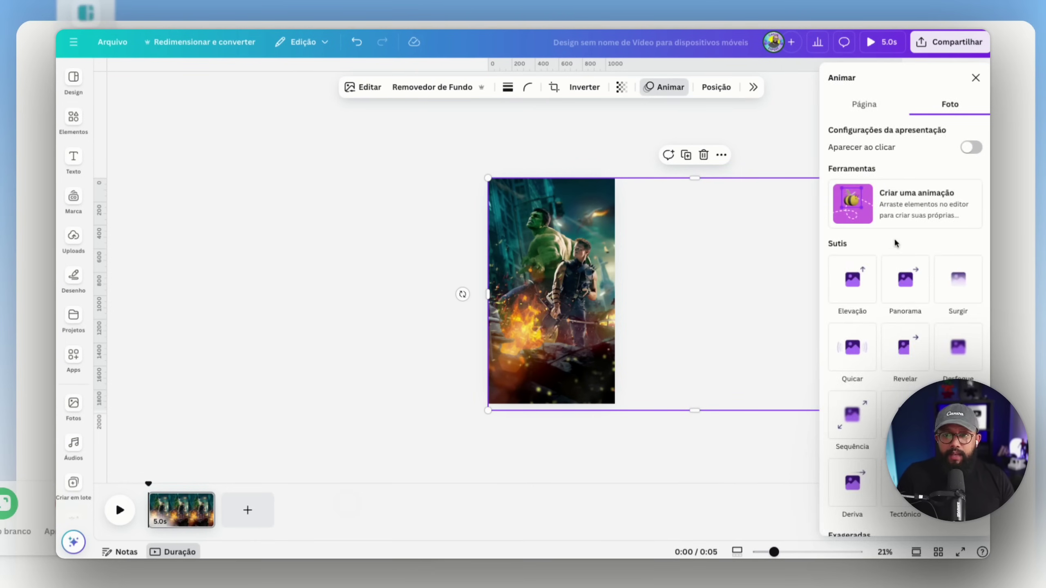
click(908, 214)
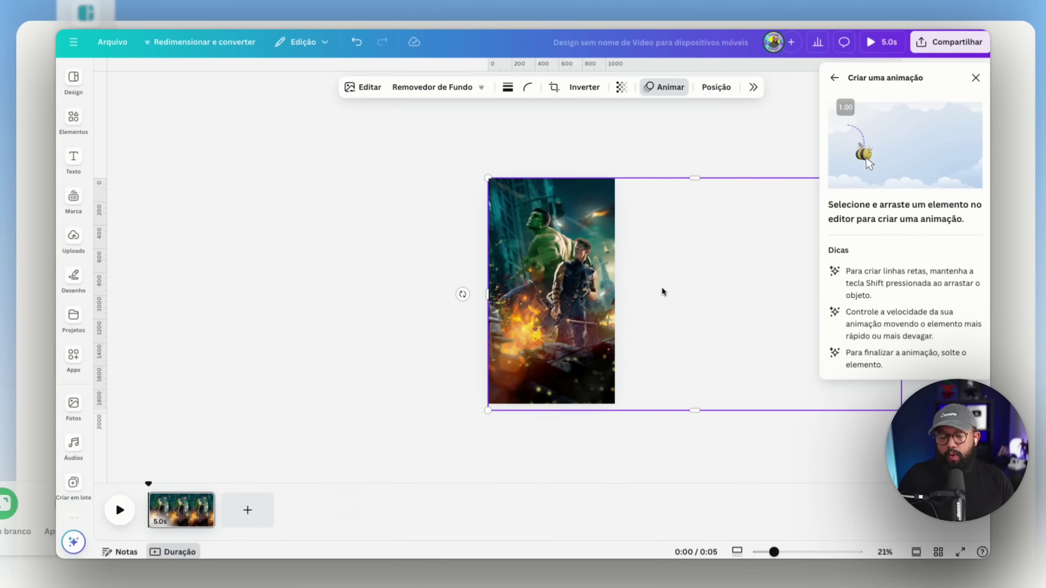
key(ctrl+z)
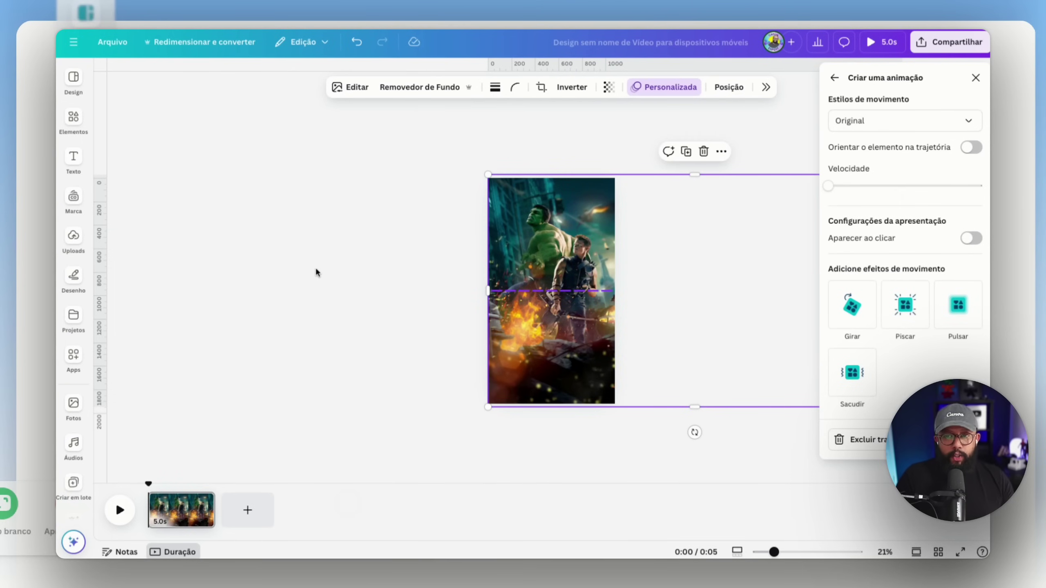
Step: Set the custom animation's movement style to Constante and its speed slightly above the minimum
click(925, 122)
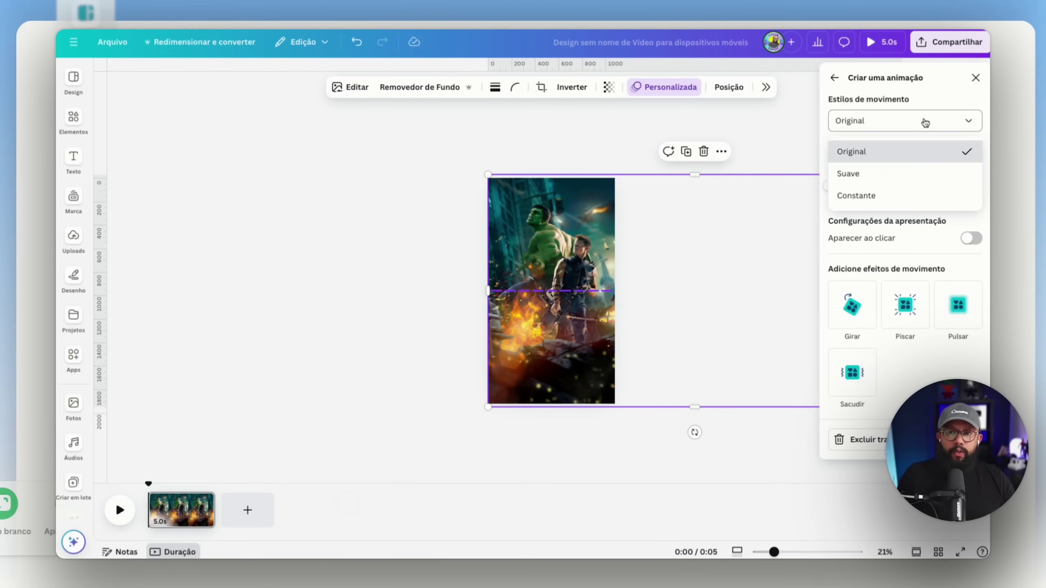
click(887, 197)
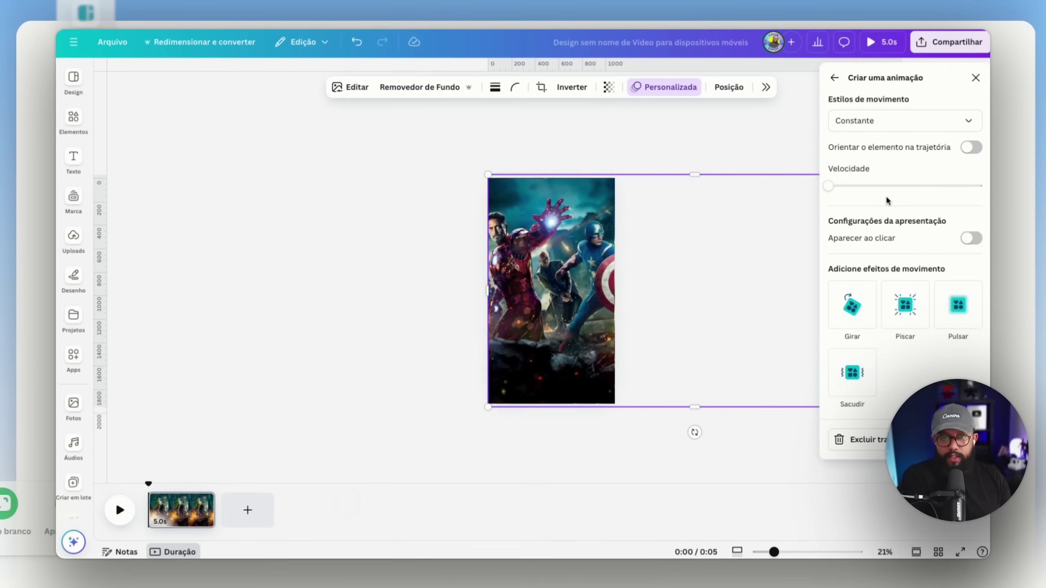
drag(829, 187, 838, 188)
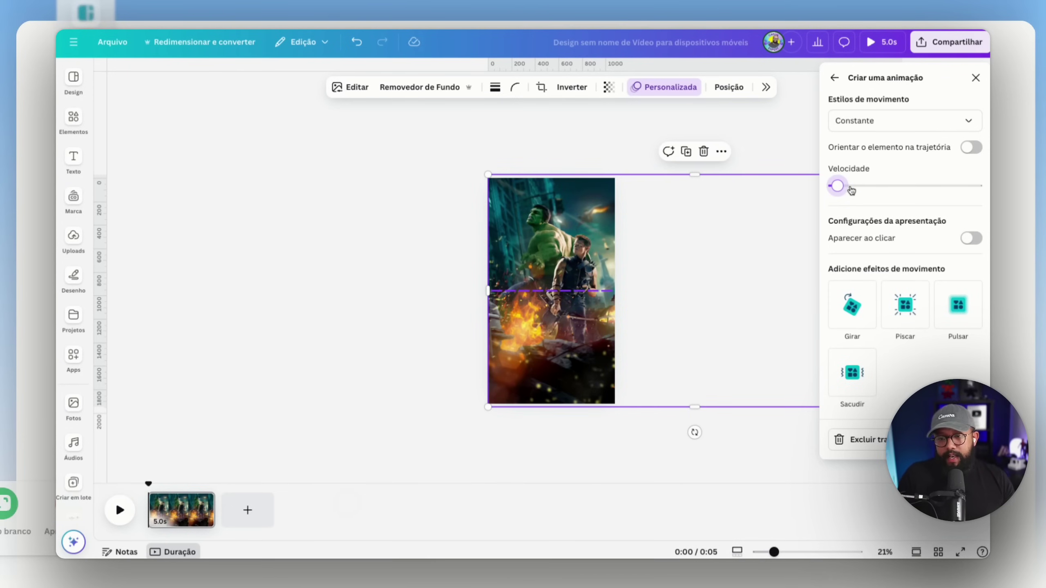
Step: Add the Piscar motion effect to the image, raise its speed slightly, and preview the video
click(907, 308)
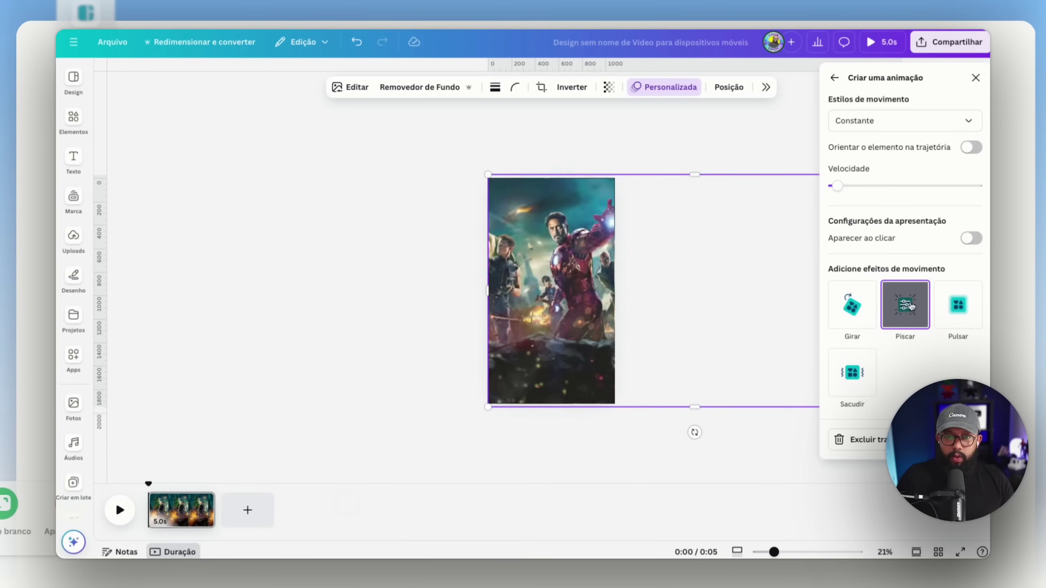
click(910, 306)
click(852, 126)
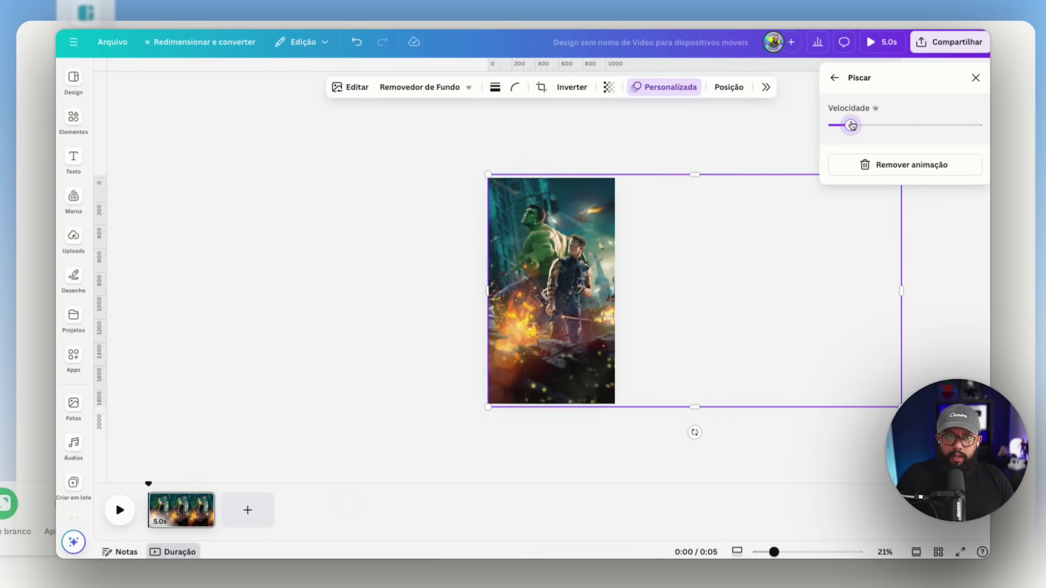
mouse_move(850, 126)
mouse_down()
mouse_move(885, 126)
mouse_move(859, 133)
mouse_up()
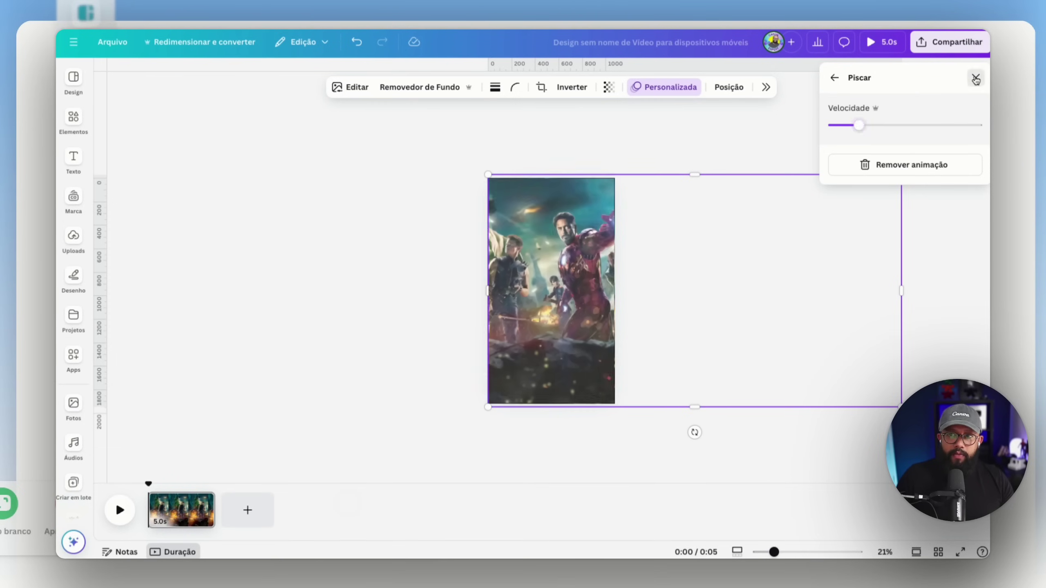
click(976, 77)
click(875, 48)
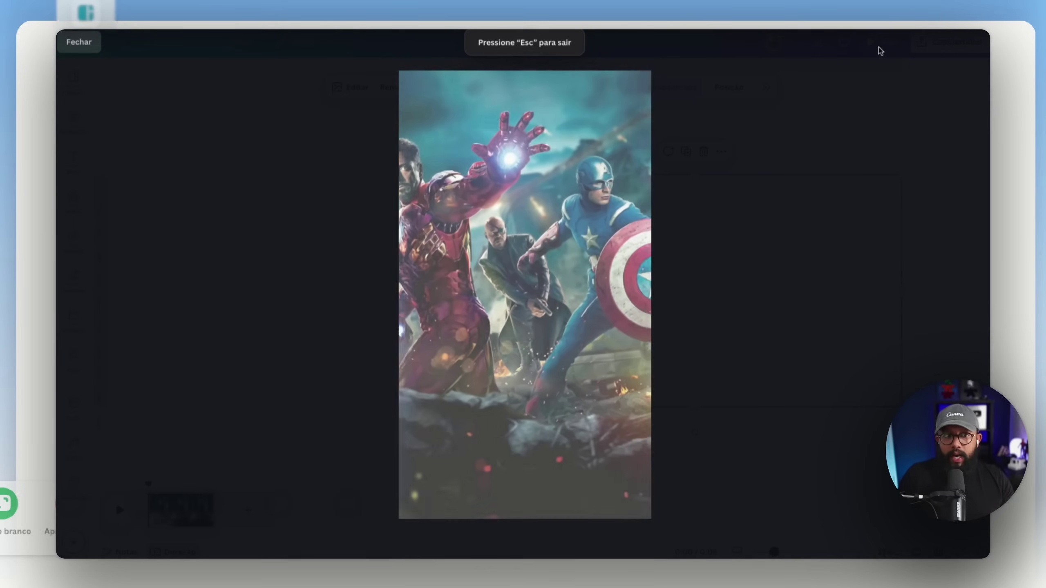
key(Escape)
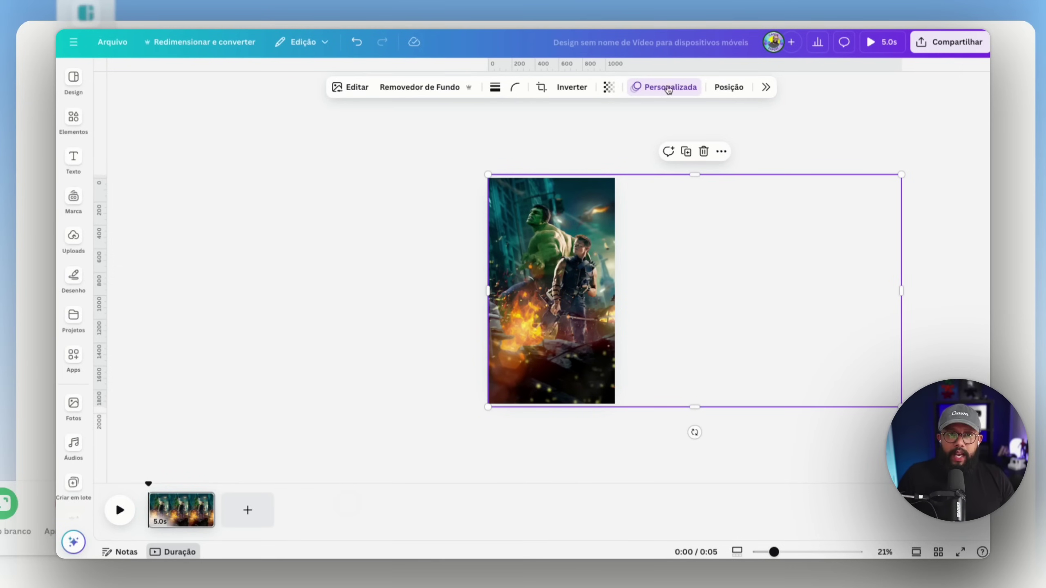
Step: Set the background layer behind the image to solid black and preview the video
click(727, 88)
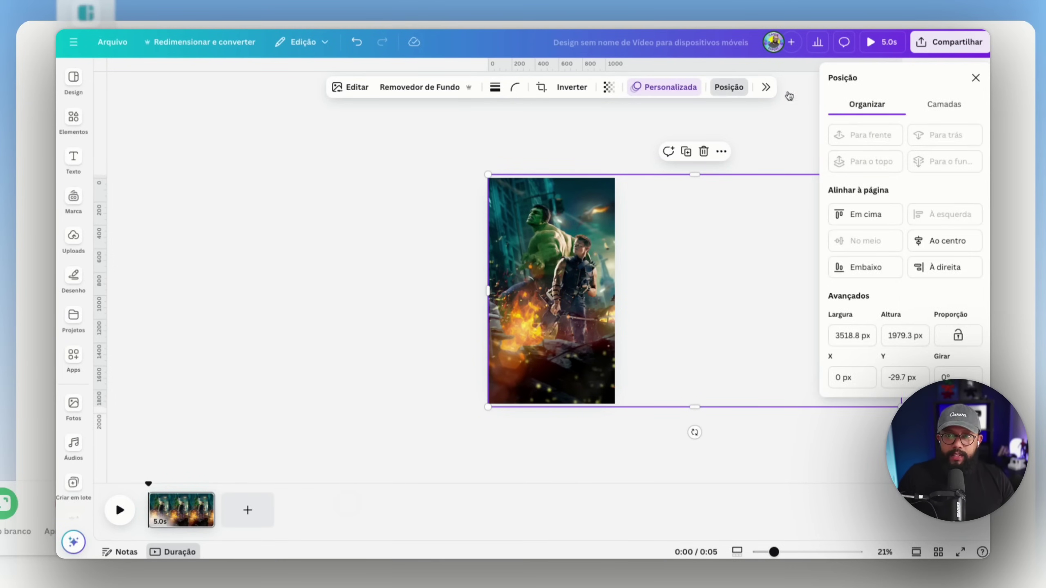
click(942, 105)
click(915, 211)
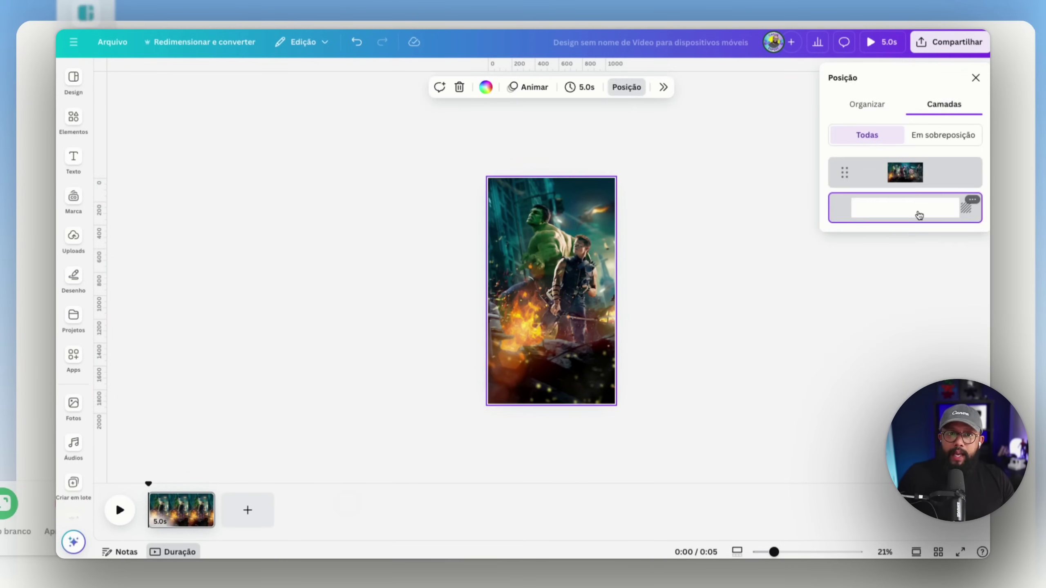
click(486, 87)
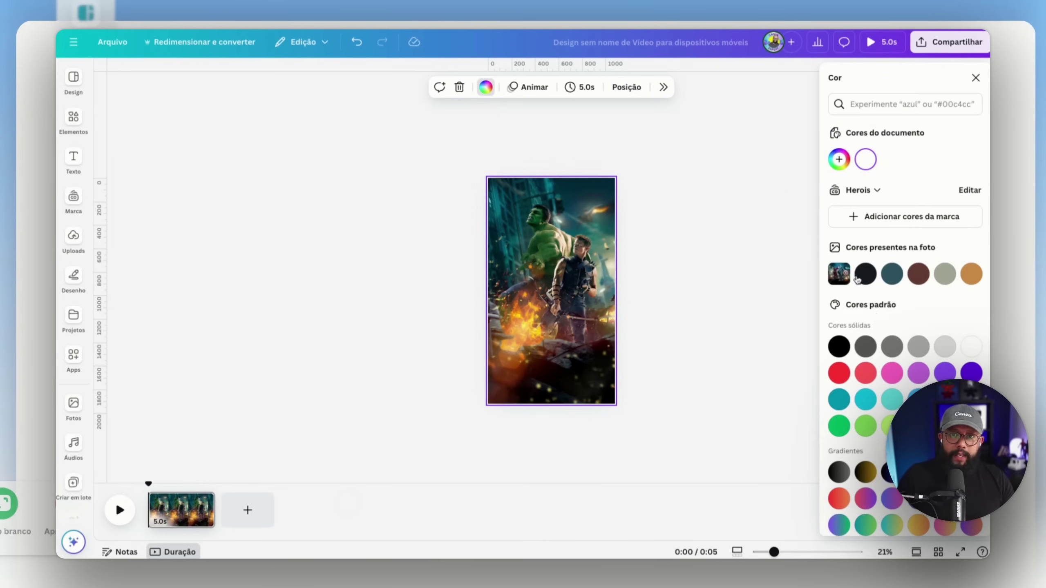
click(843, 345)
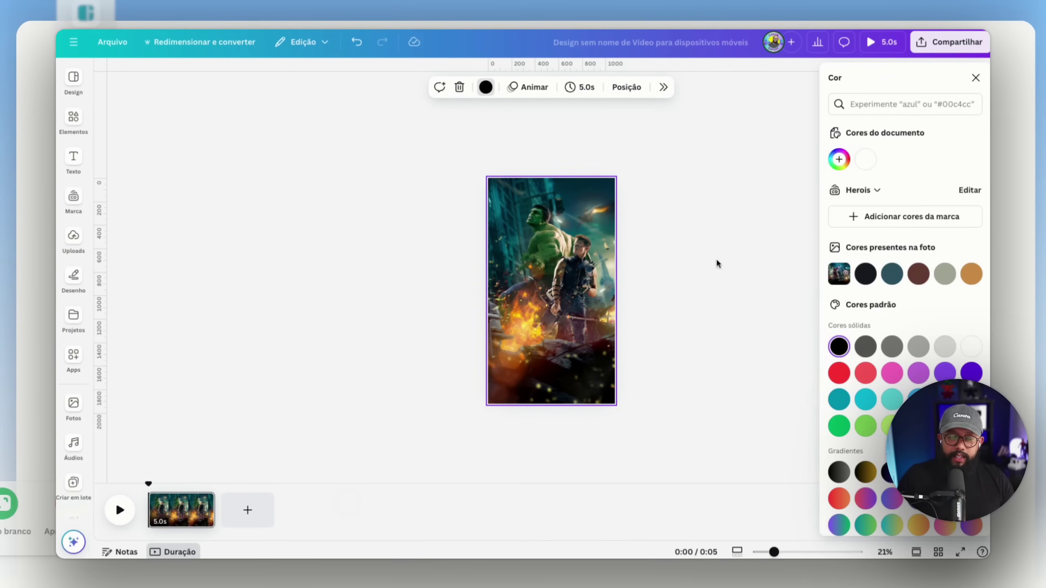
key(Escape)
click(874, 50)
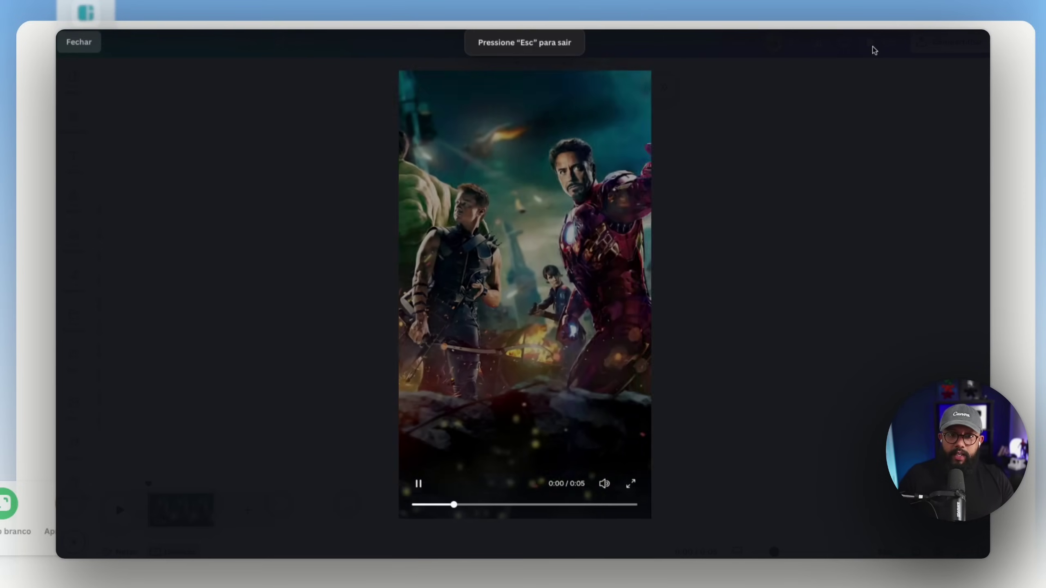
key(Escape)
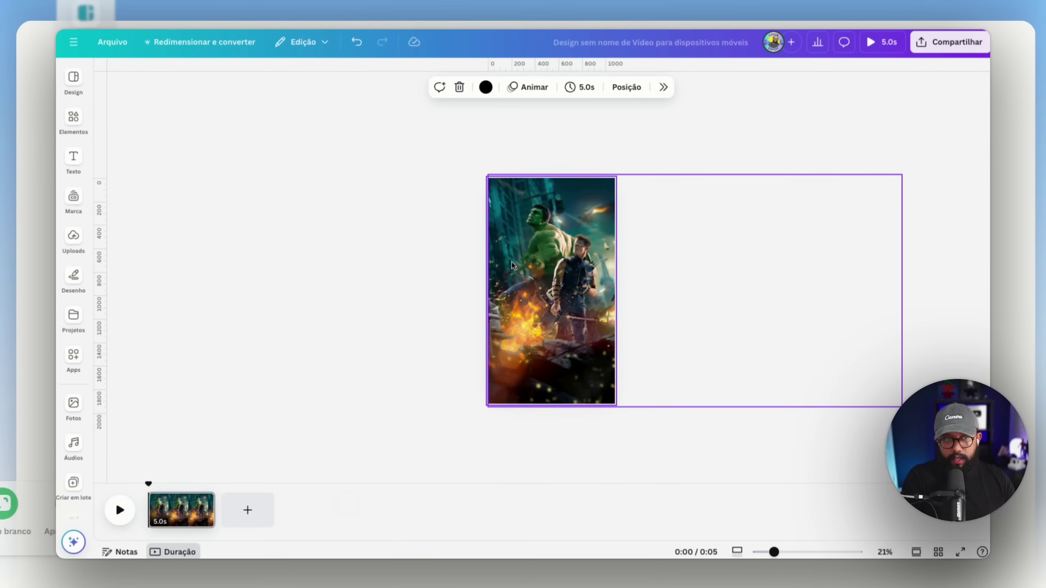
Step: Search the elements for "faisca" and limit the results to videos
click(74, 120)
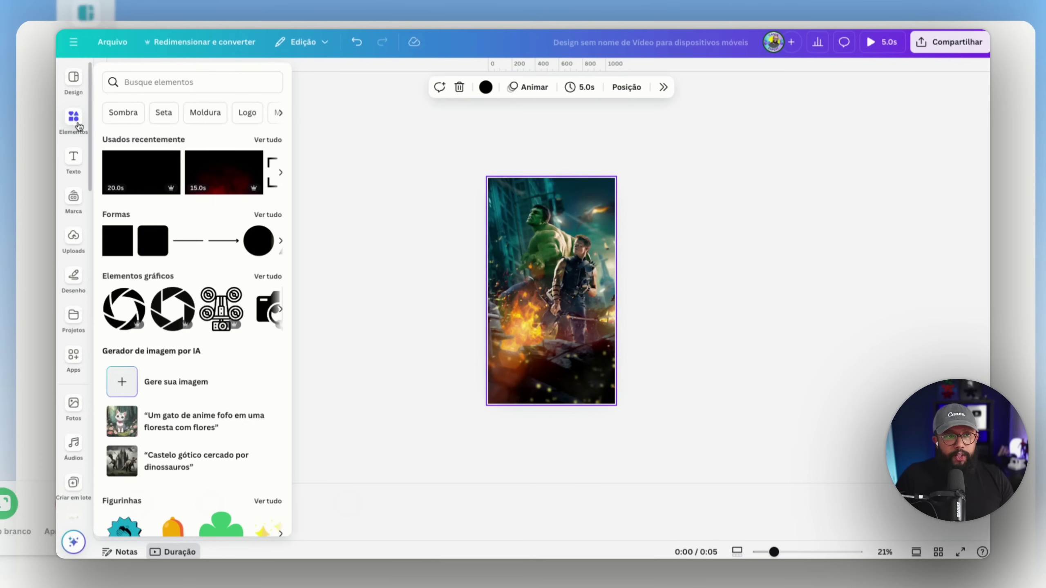
click(179, 79)
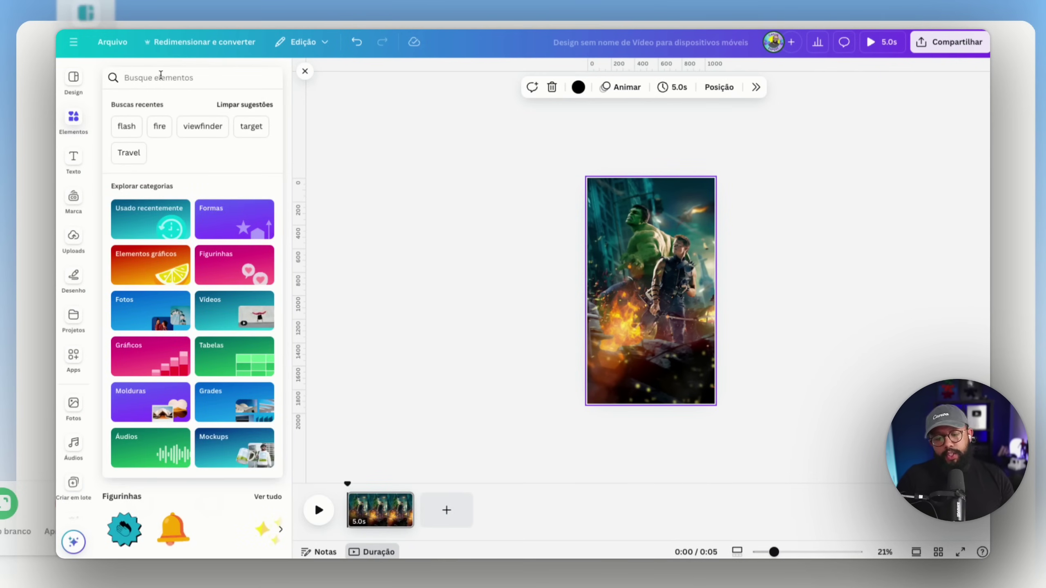
text(fiasc)
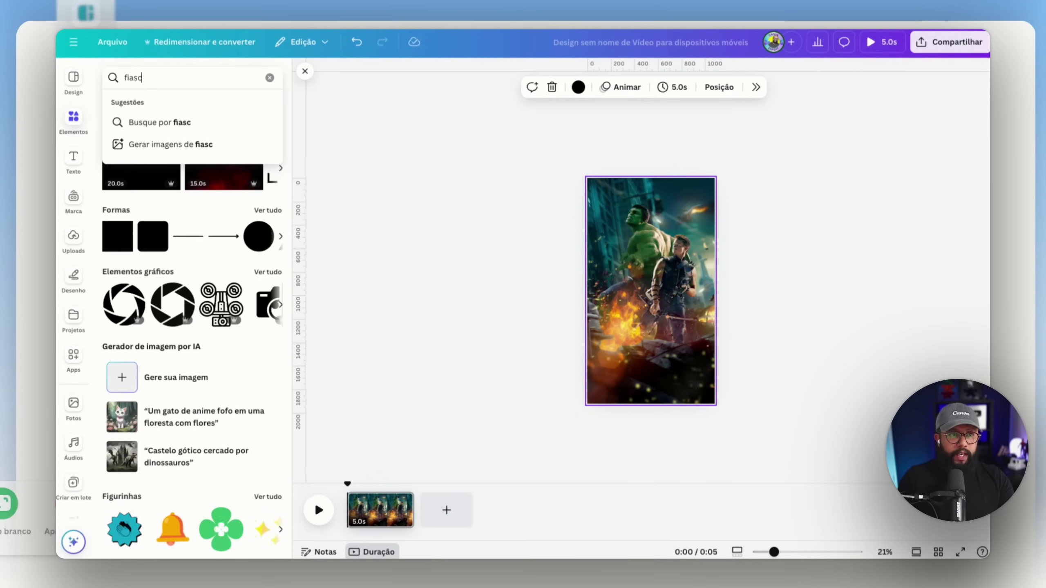
key(BackSpace)
key(BackSpace)
key(BackSpace)
key(BackSpace)
text(aisca)
key(Return)
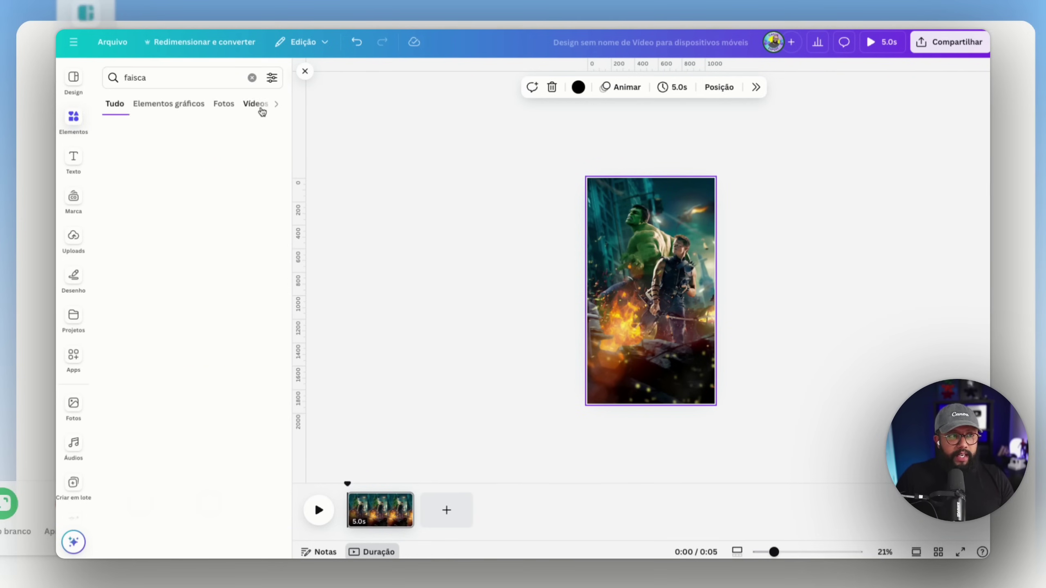
click(262, 105)
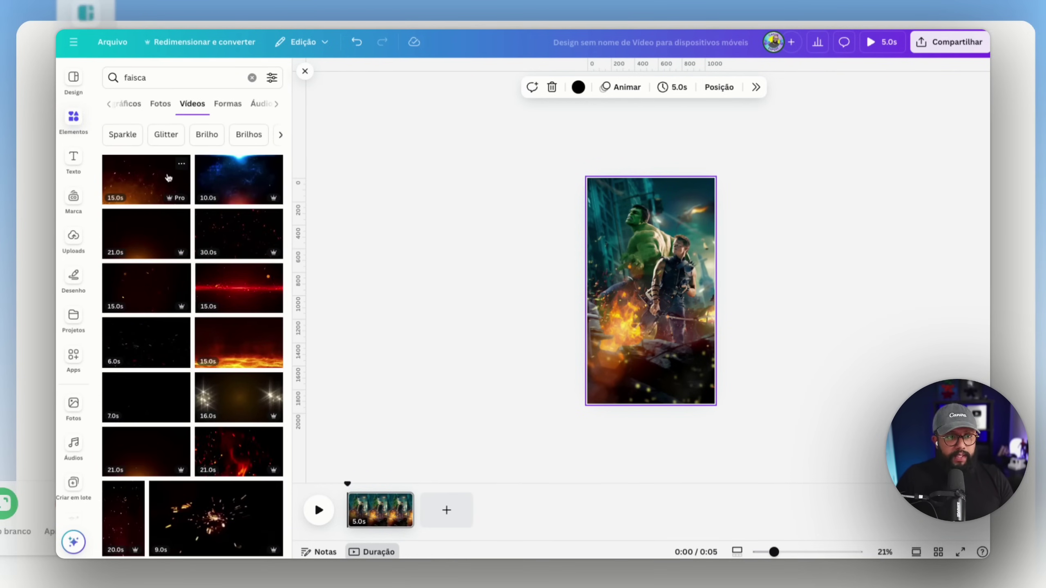
Step: Add the first orange spark video from the results to the page, trim it to 5.0 seconds, and briefly preview it
click(150, 199)
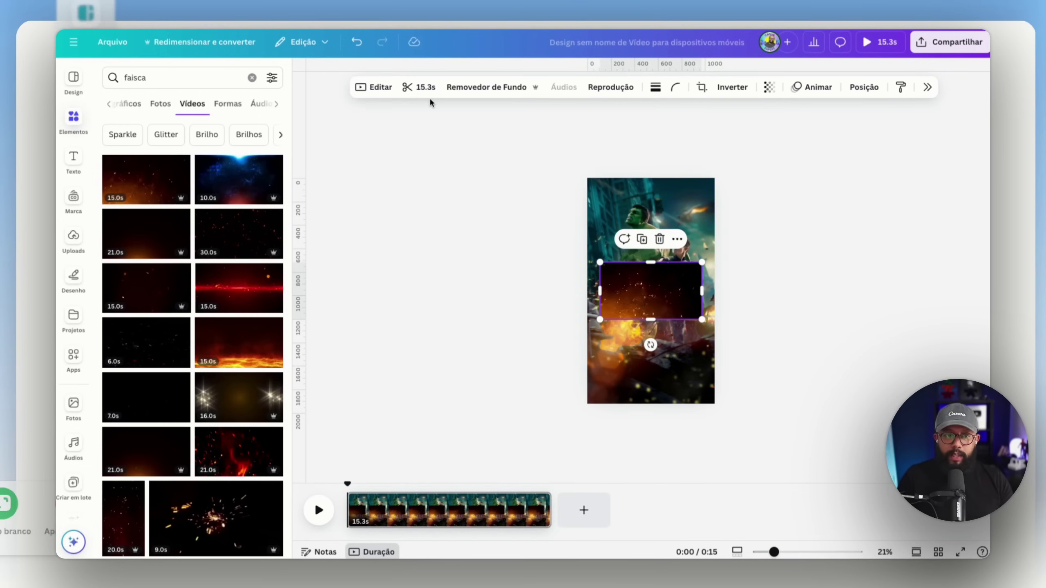
click(428, 88)
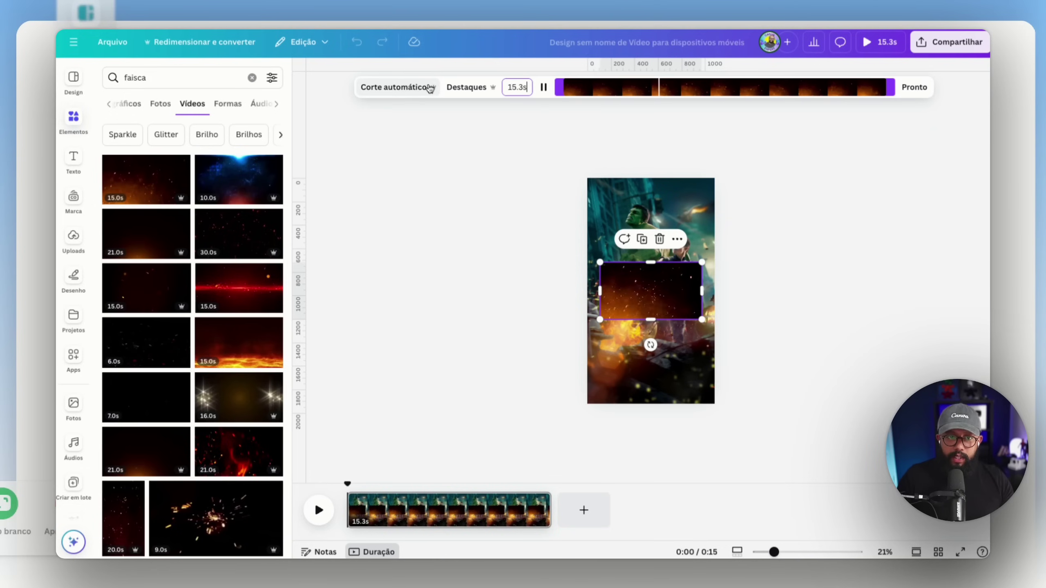
click(520, 87)
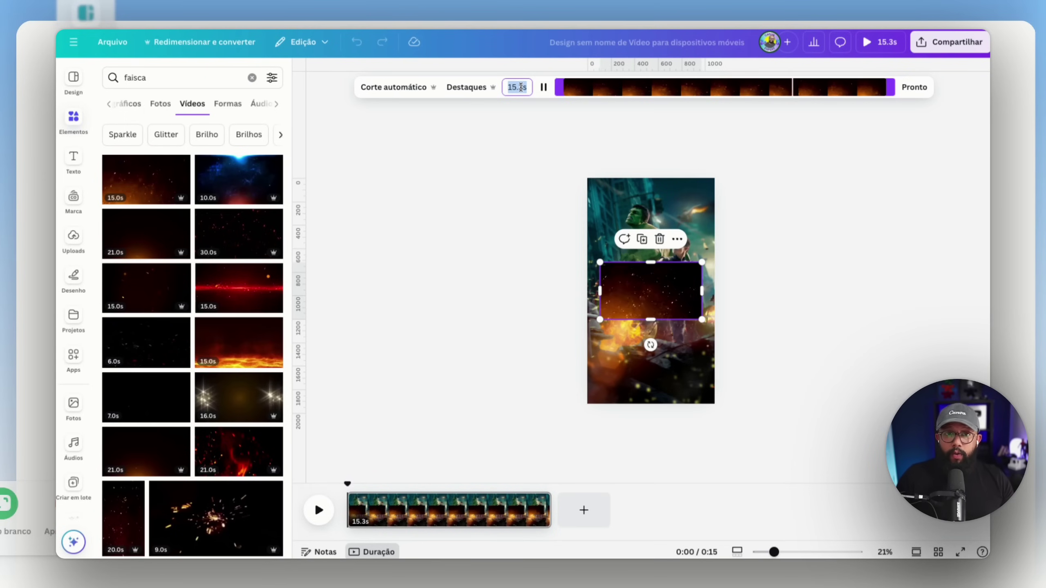
text(0.5)
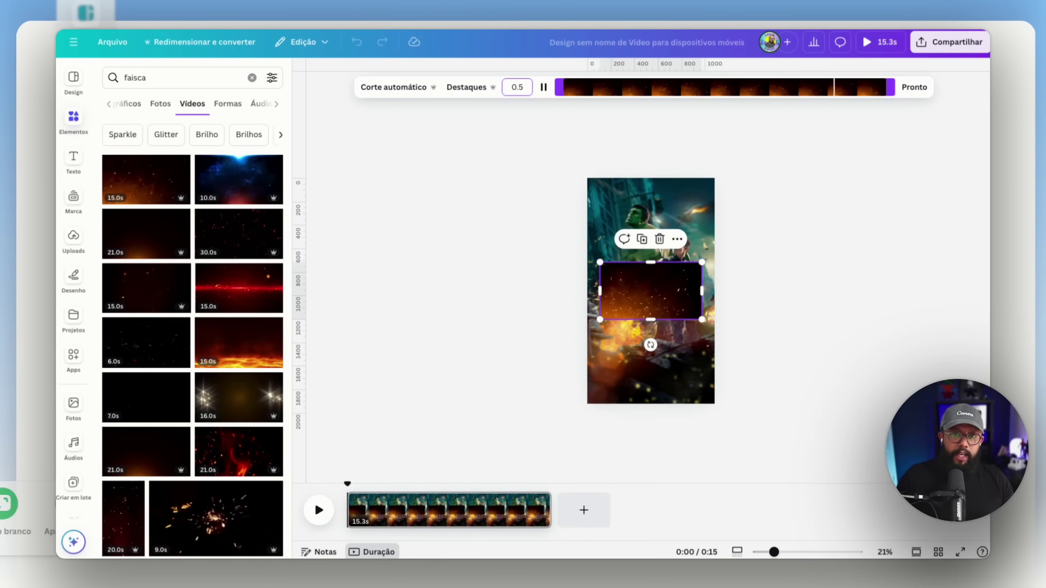
key(Return)
key(ctrl+a)
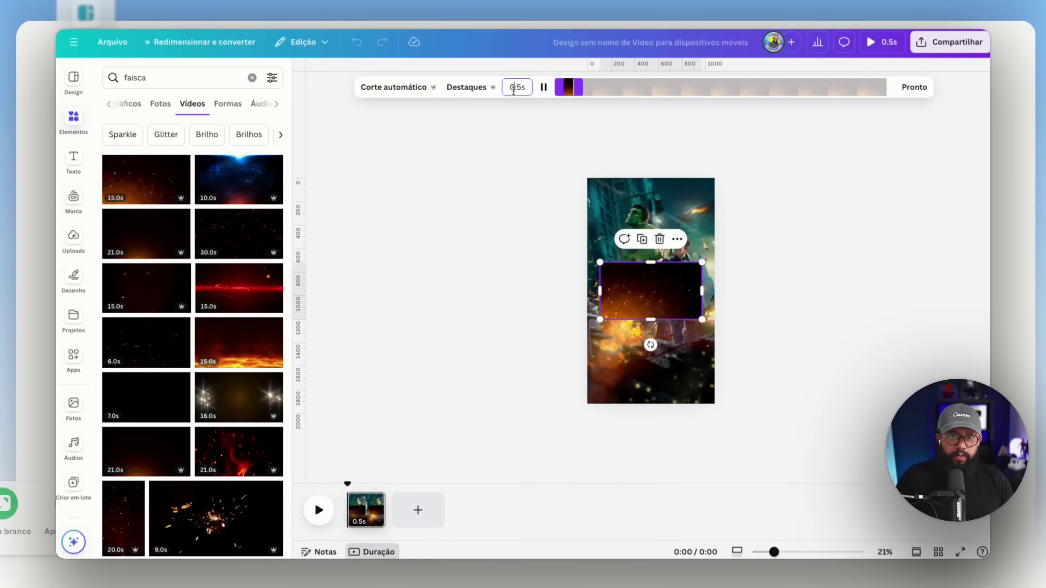
text(5)
key(Return)
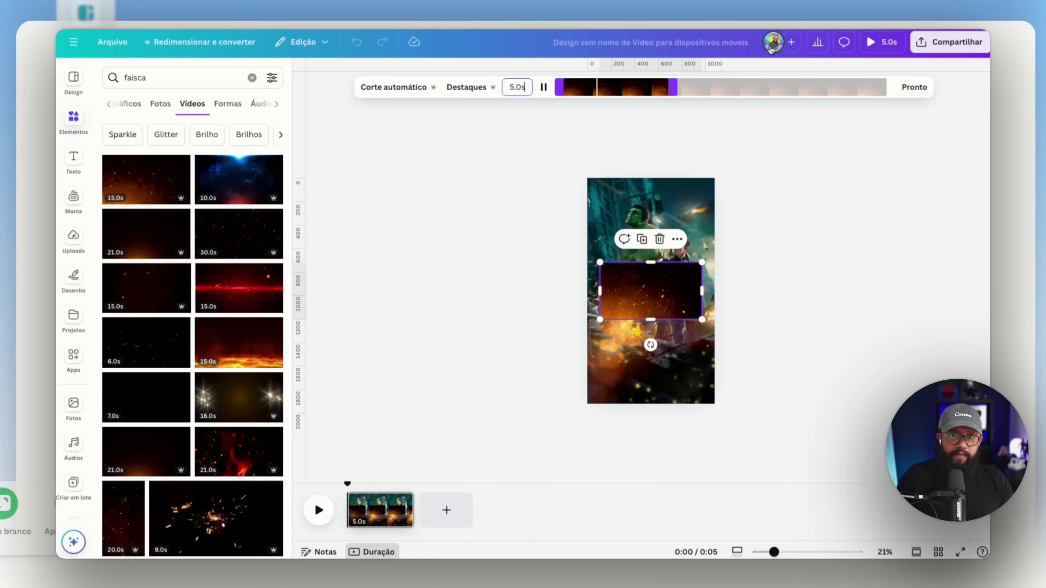
click(914, 87)
click(320, 511)
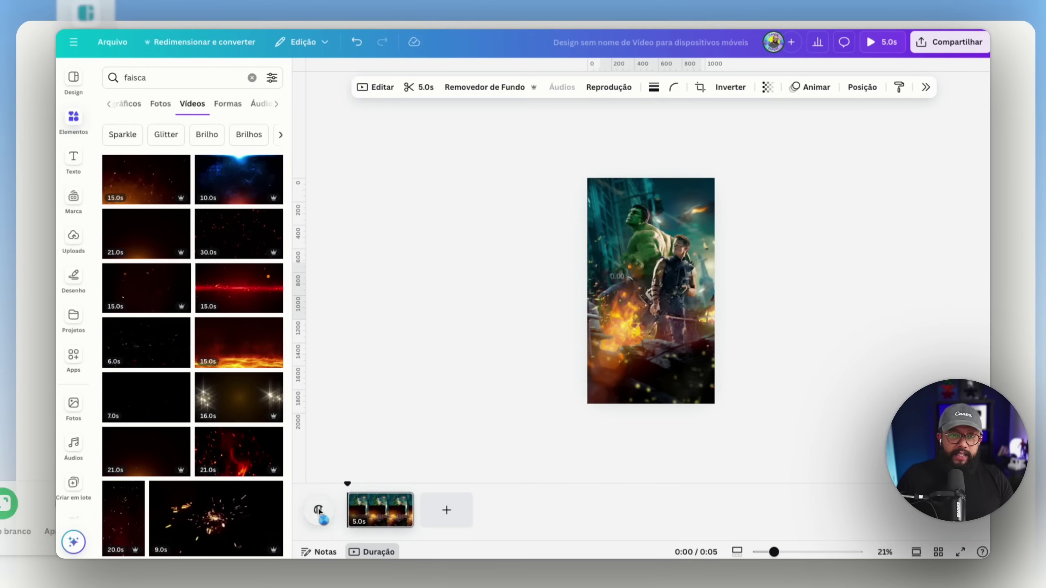
click(319, 511)
Step: Enlarge the spark video until it covers the whole page, centring it horizontally and vertically over the Avengers image
click(695, 298)
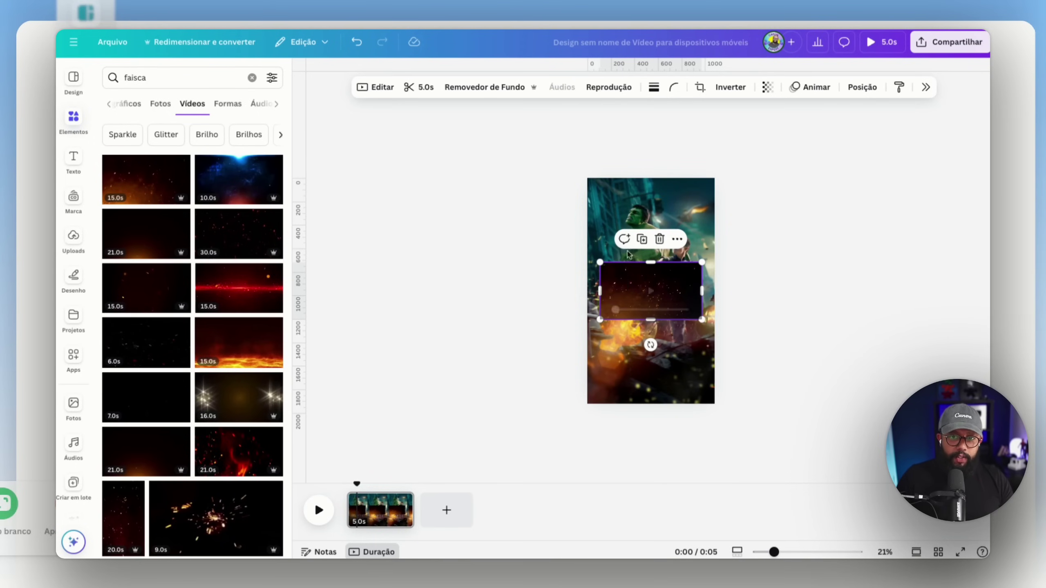
drag(625, 288, 596, 195)
click(612, 202)
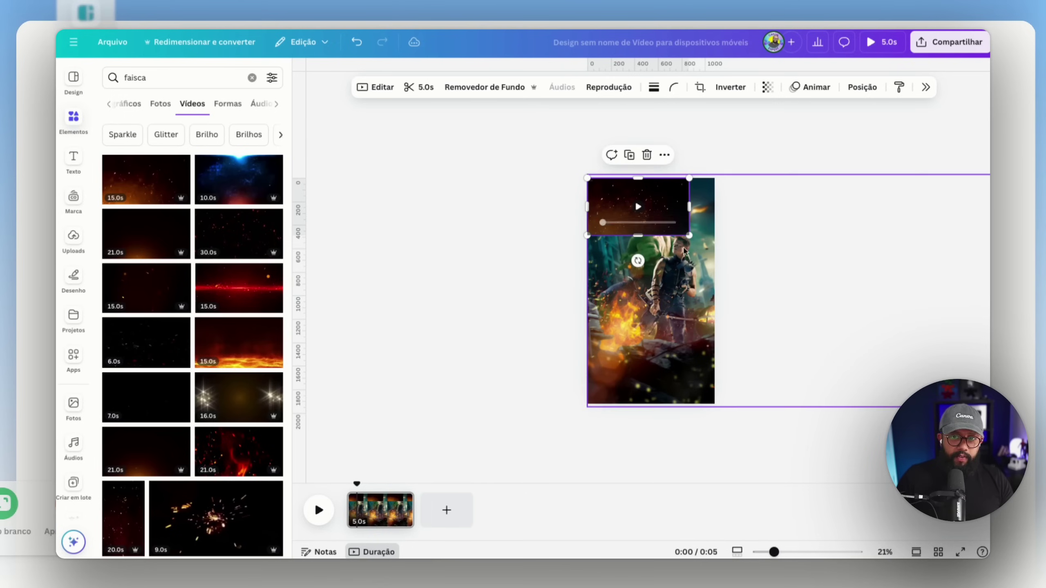
drag(688, 236, 897, 449)
drag(876, 314, 745, 307)
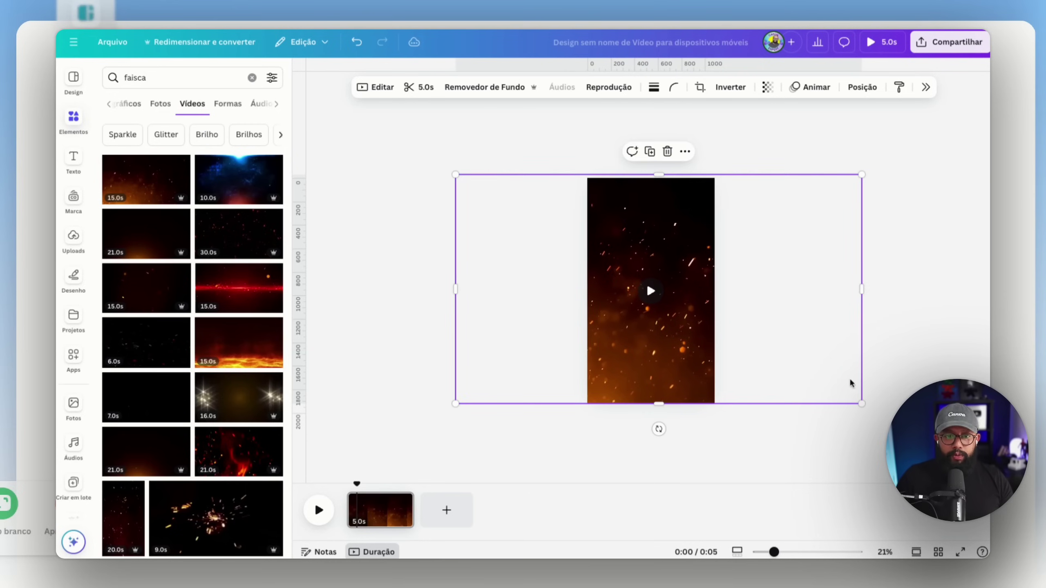
drag(863, 404, 911, 432)
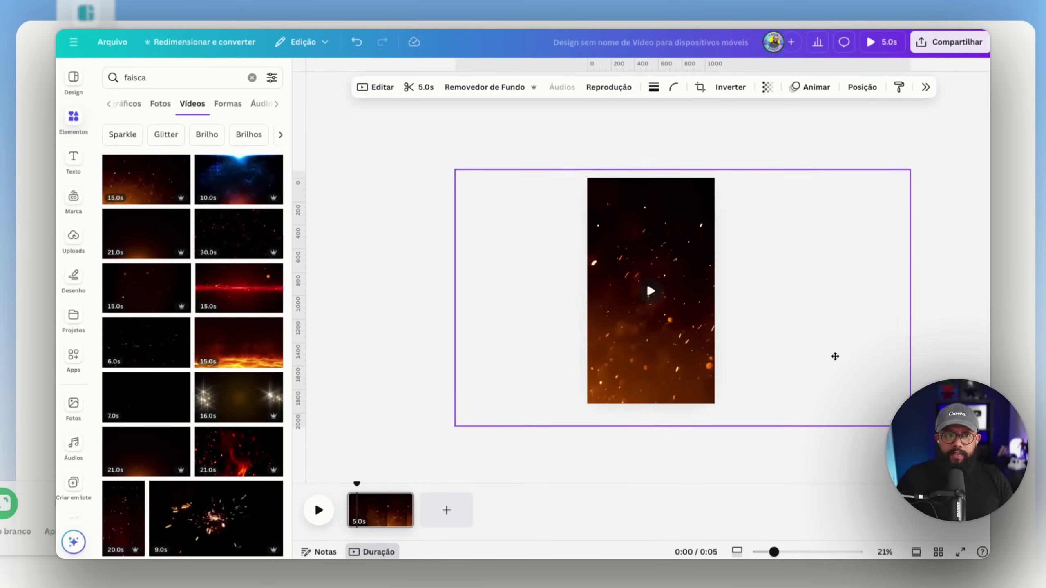
drag(834, 357, 800, 352)
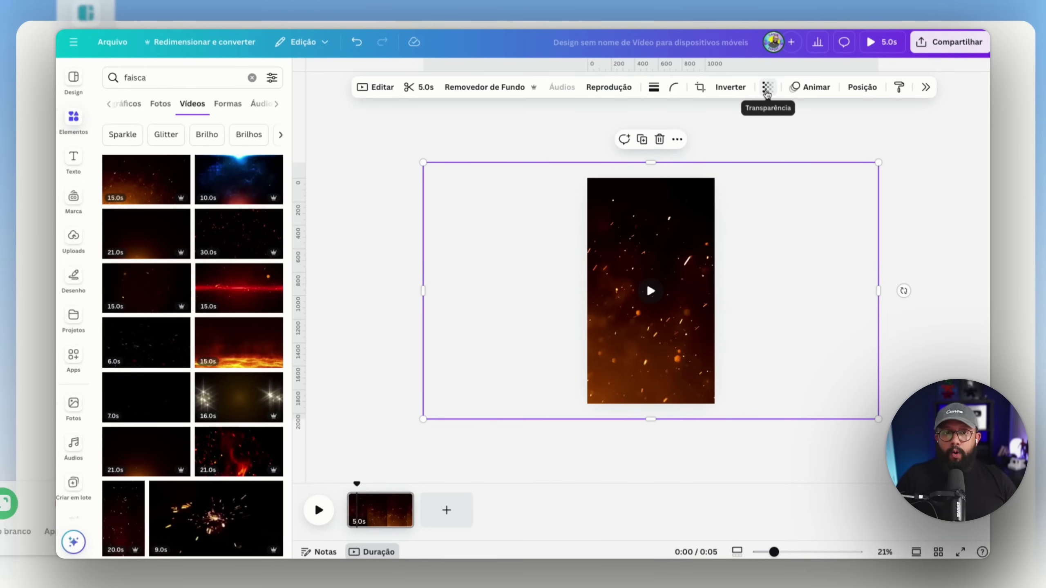
Step: Set the spark video's transparency to 17 and preview the result
click(767, 88)
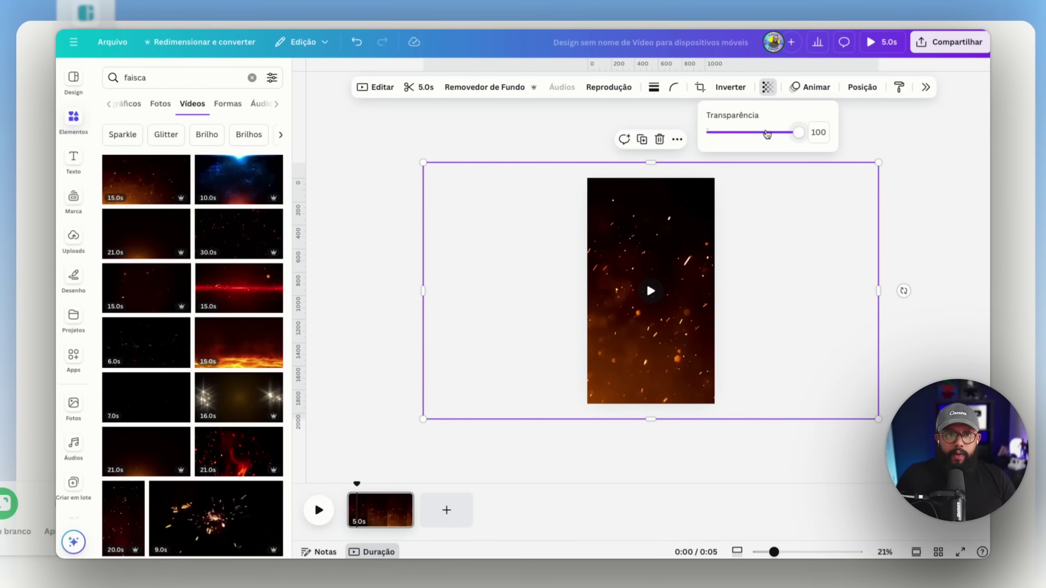
drag(798, 132, 723, 140)
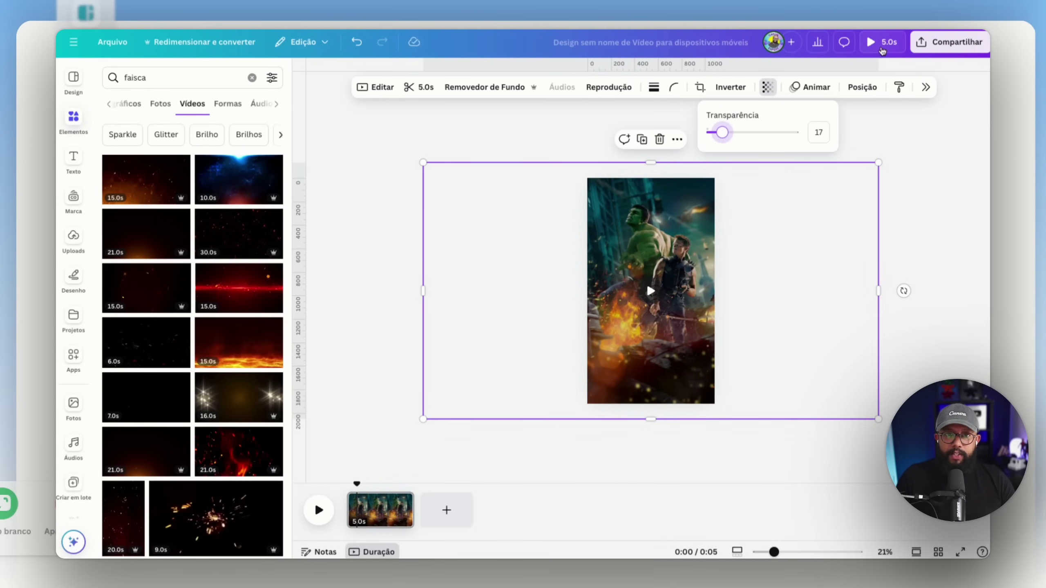
click(880, 42)
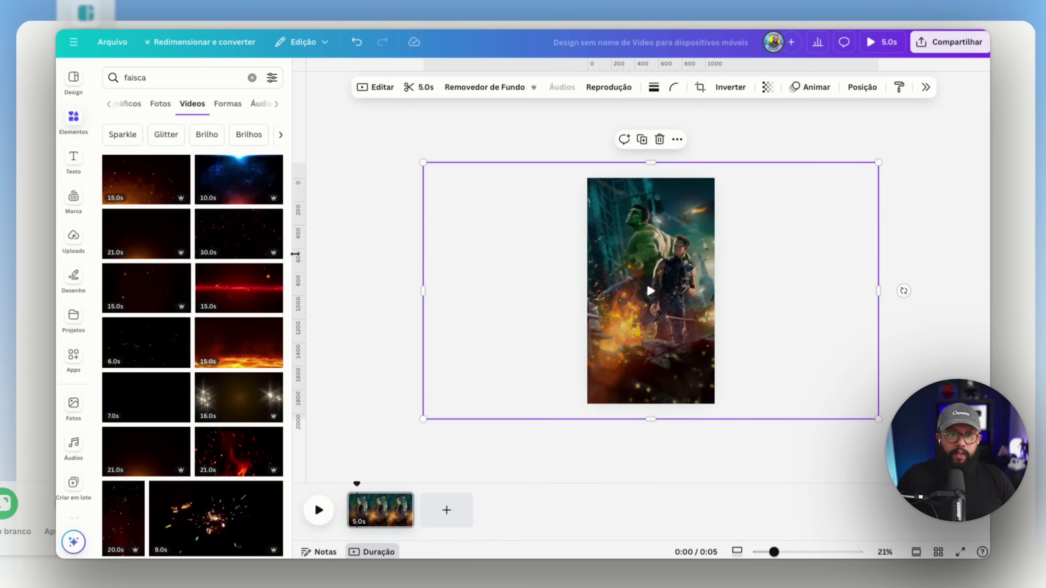
click(355, 266)
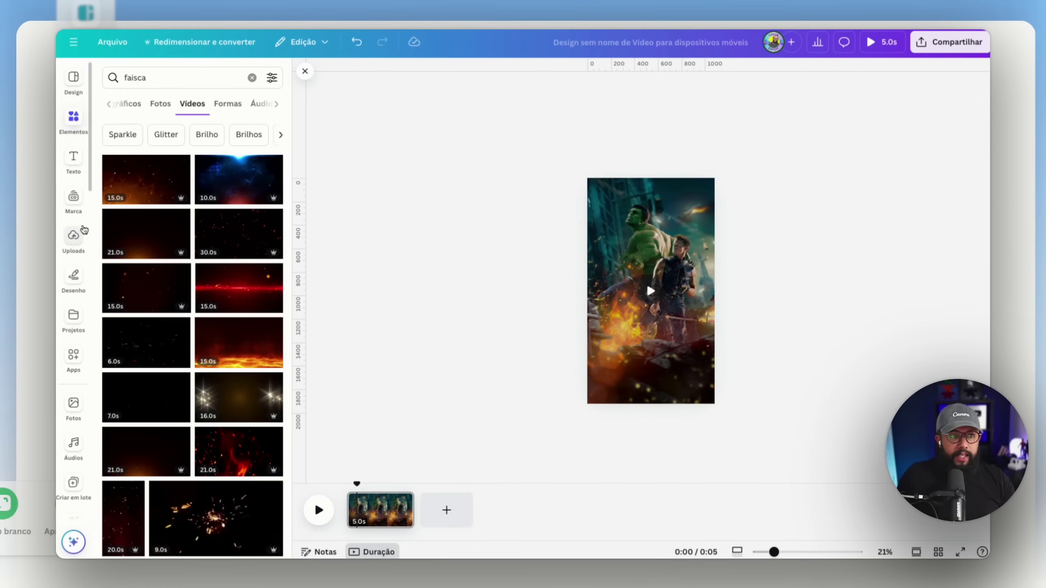
Step: Place the 0:23 ElevenLabs narration from the uploaded audios at the video's start and delete the other added audio track
click(368, 533)
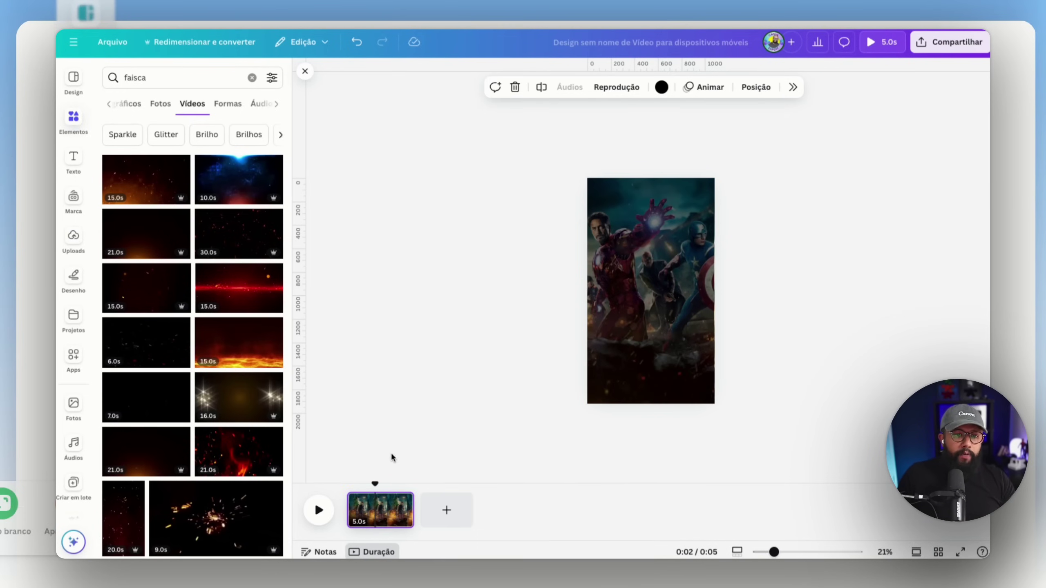
drag(377, 495, 338, 493)
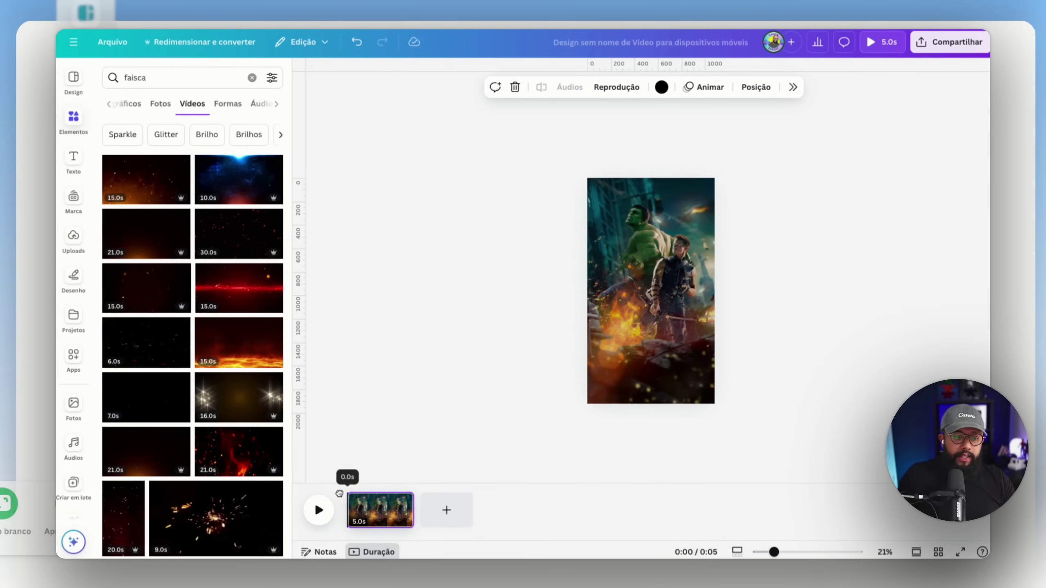
mouse_move(412, 523)
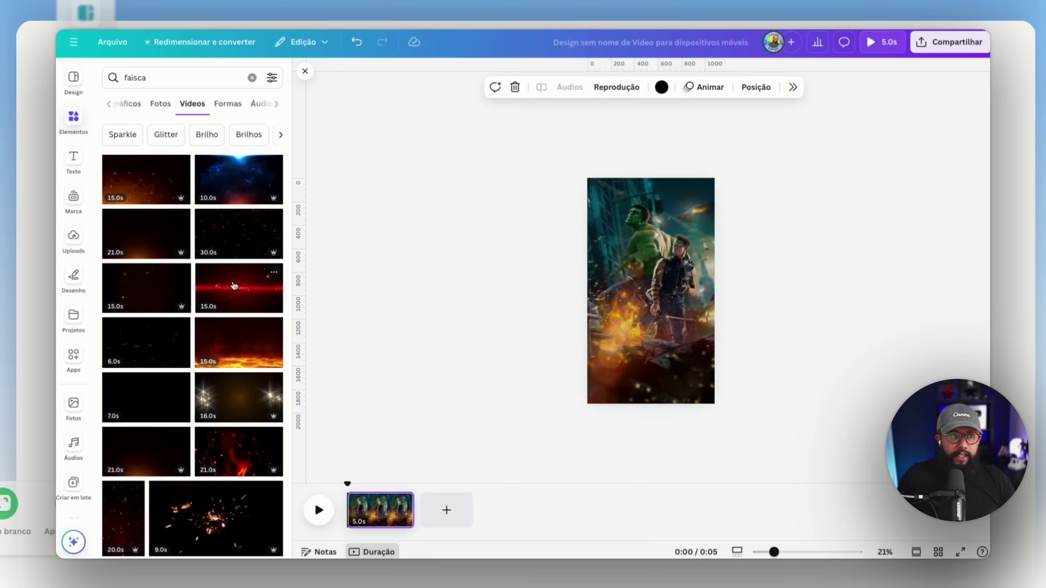
click(80, 240)
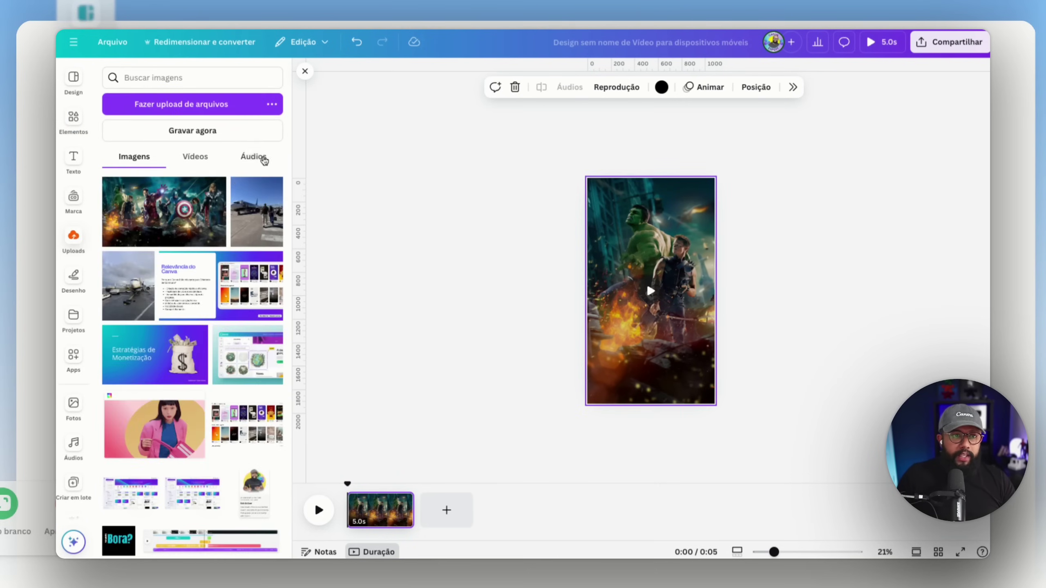
click(262, 158)
click(163, 202)
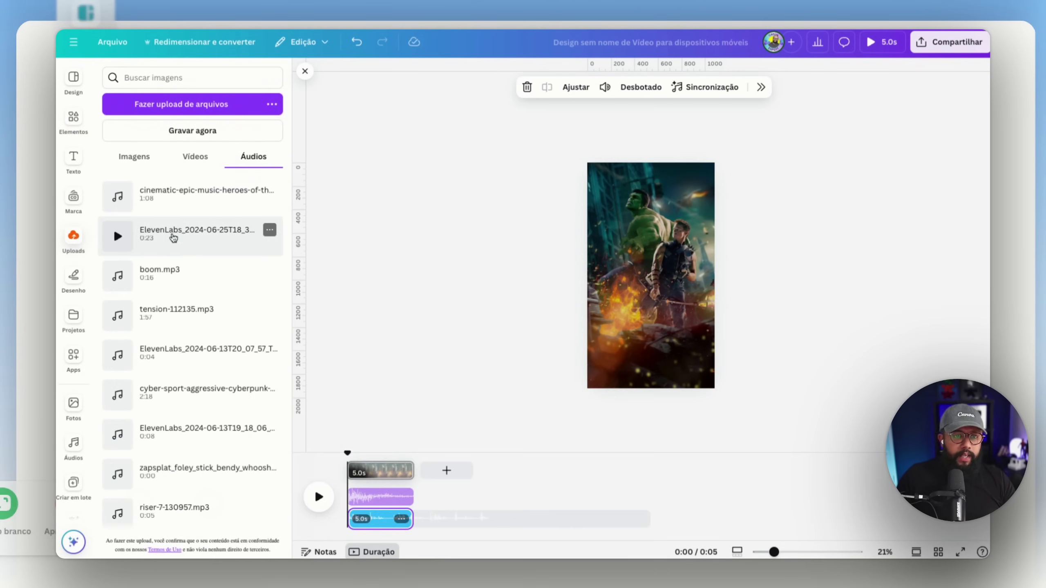
click(404, 491)
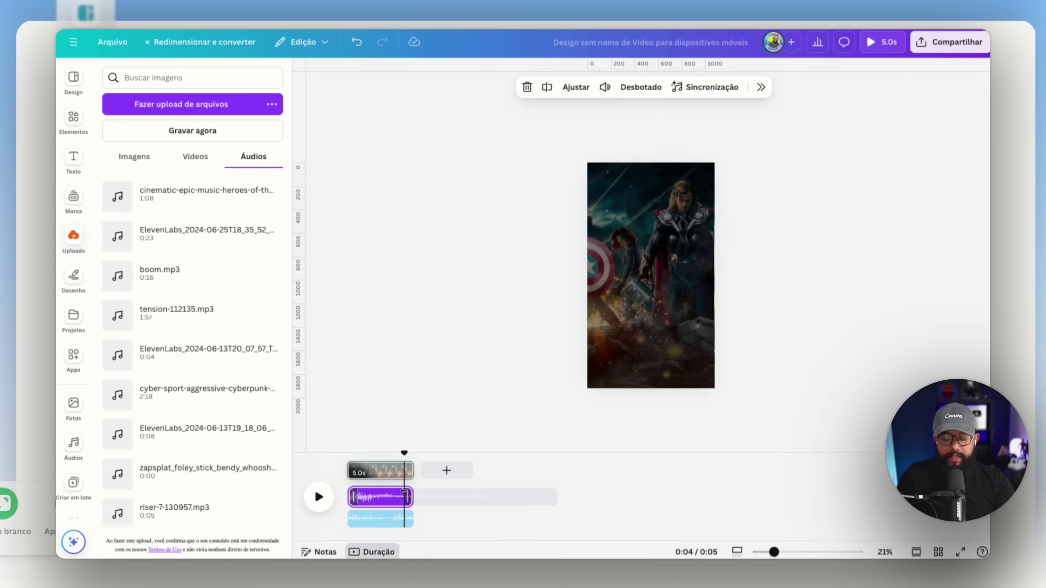
click(402, 518)
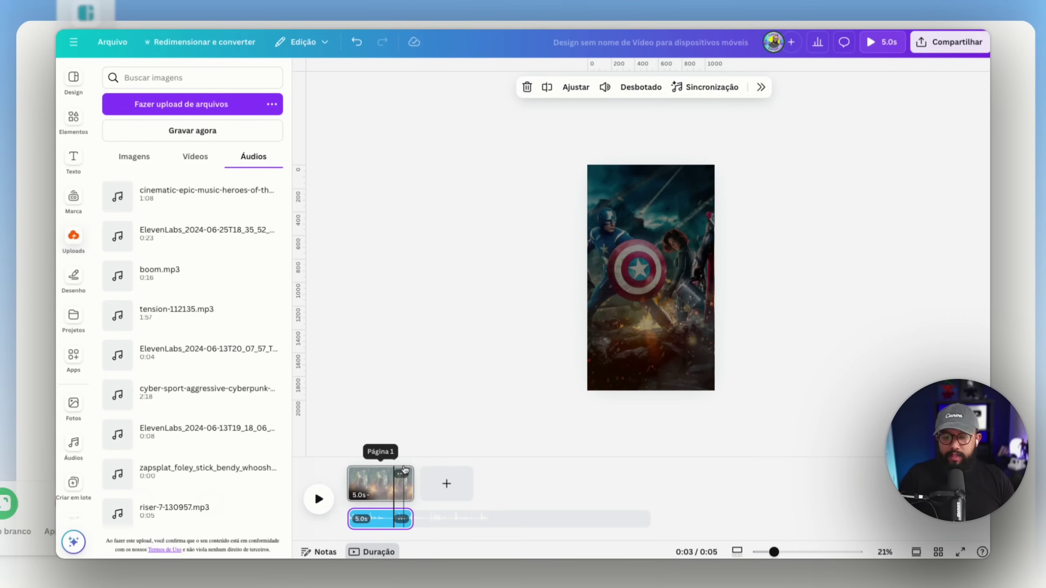
Step: Add a blank black page, move it before the Avengers page, and shorten it to 1.0 second
click(456, 483)
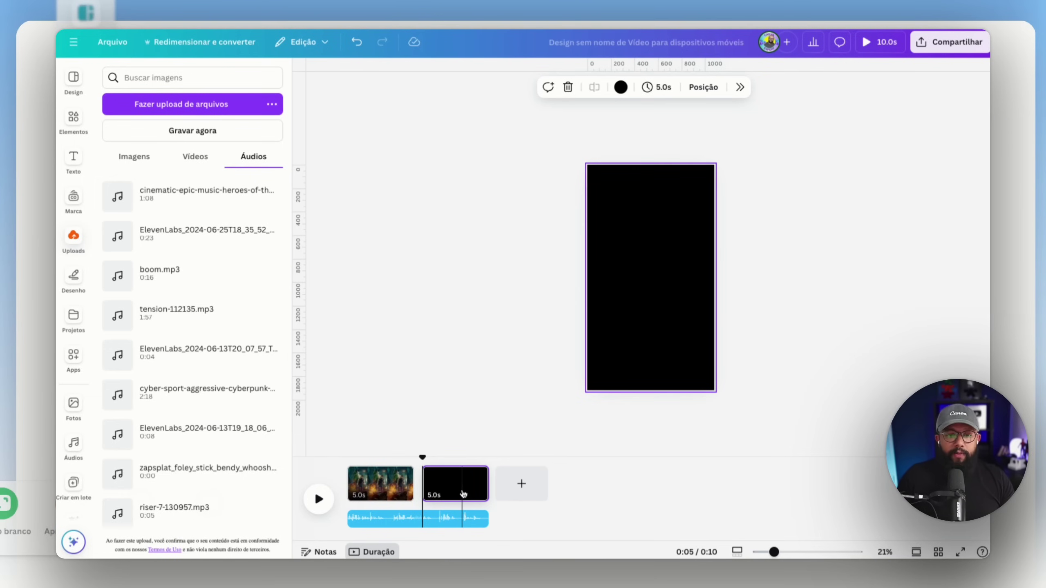
drag(453, 486, 423, 489)
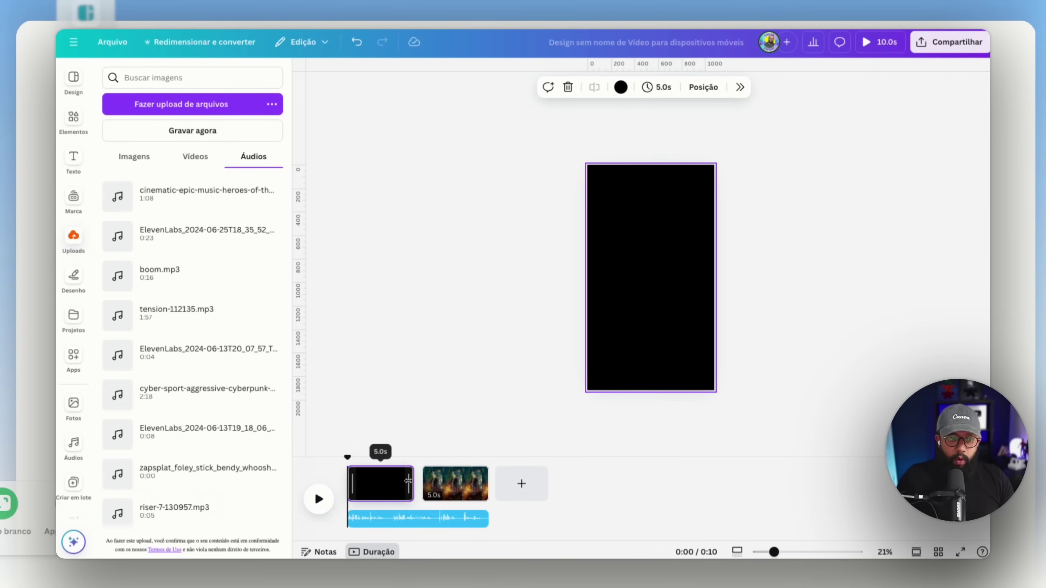
drag(412, 483, 357, 488)
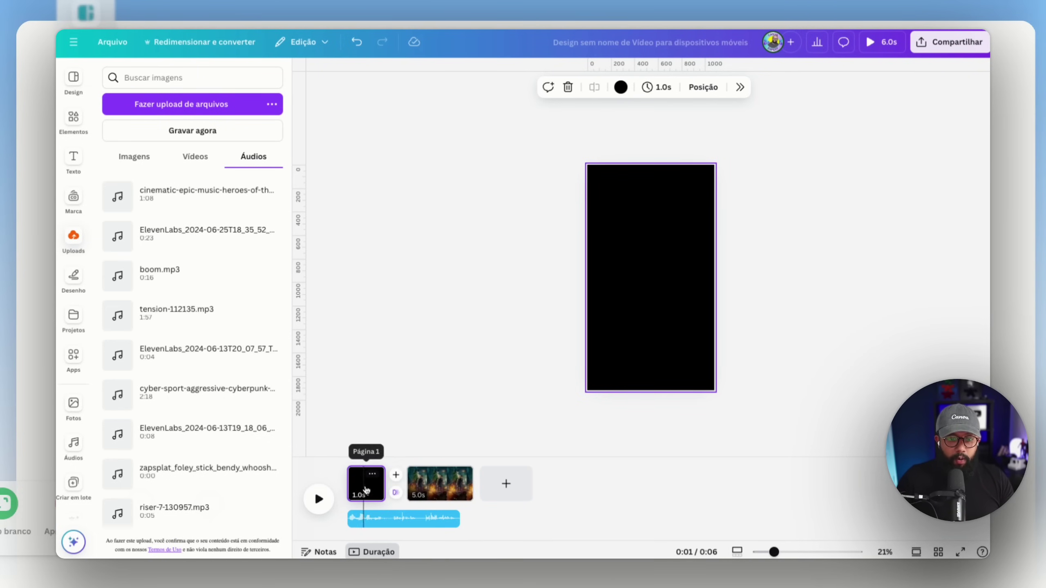
Step: Apply the Combinar transition between the black page and the Avengers page, and preview it from the start
click(395, 494)
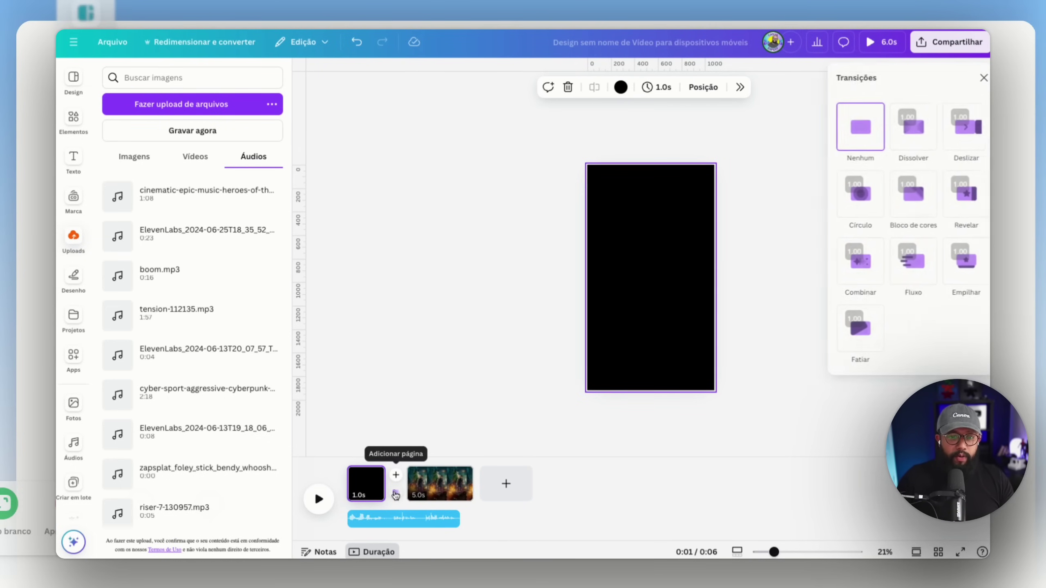
click(862, 272)
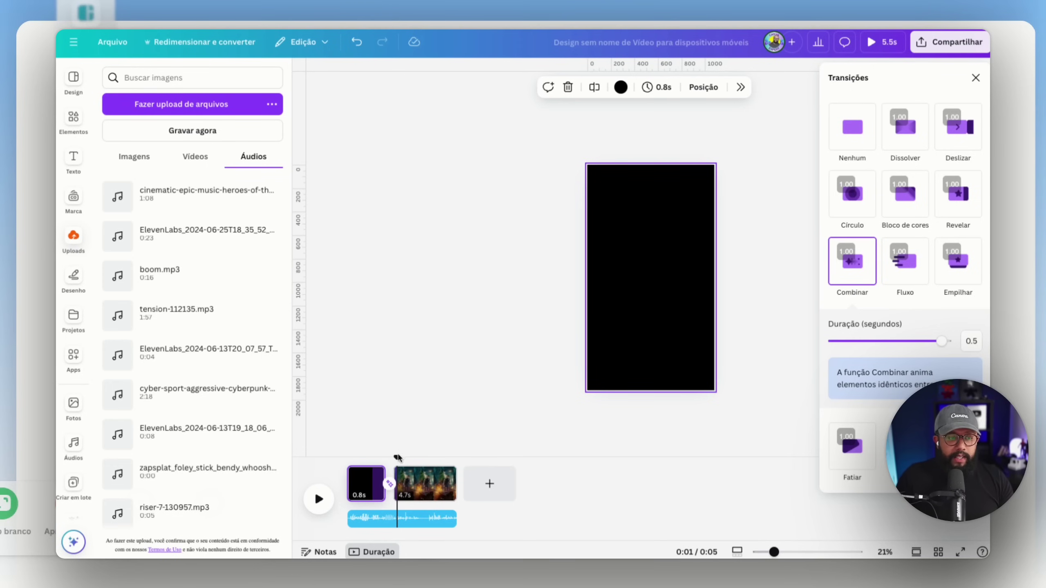
drag(395, 459, 356, 458)
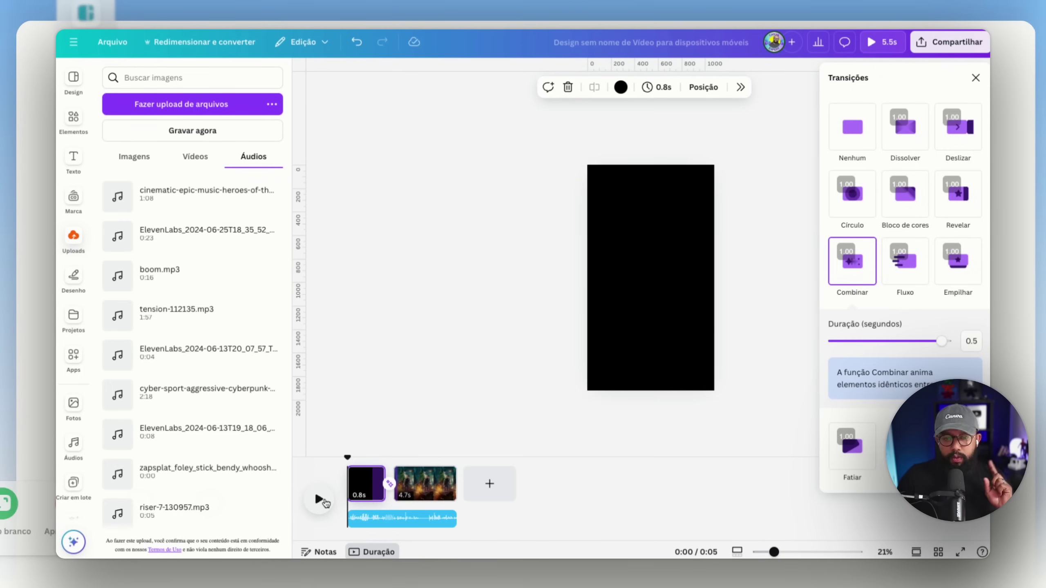
click(319, 499)
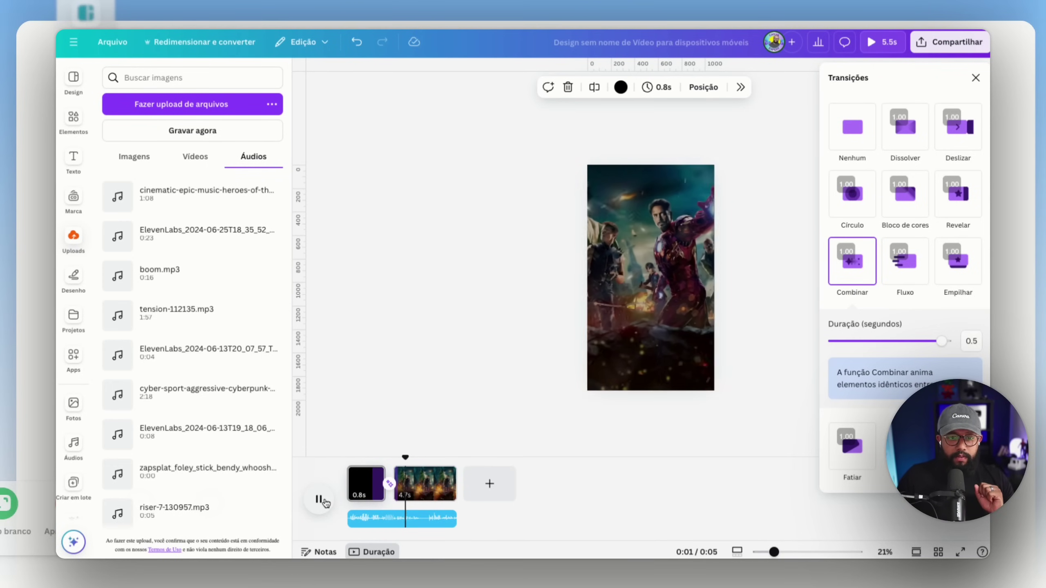
click(319, 500)
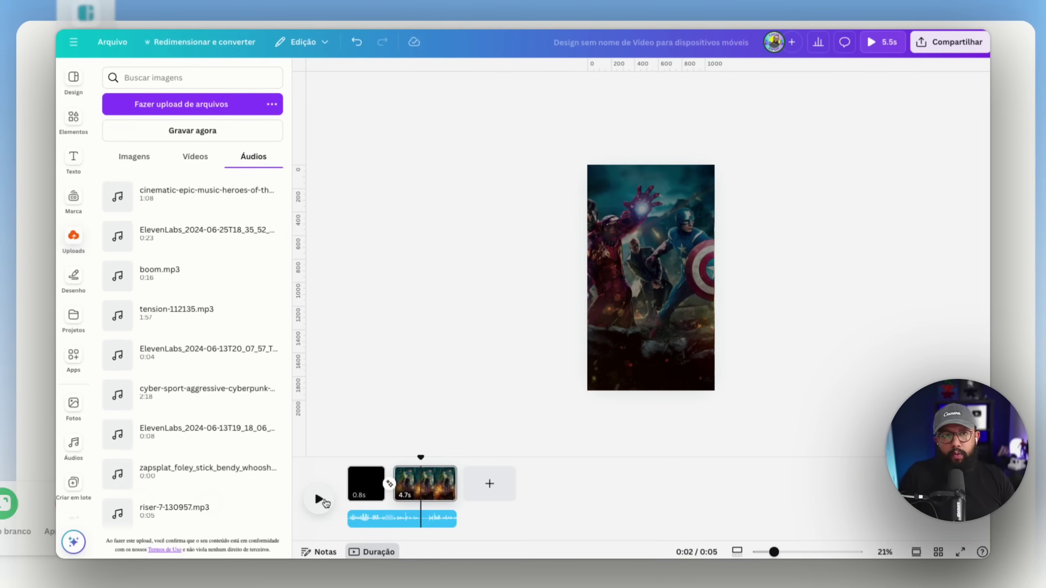
Step: Preview the video with its narration from the start, stopping partway through the Avengers page
click(307, 77)
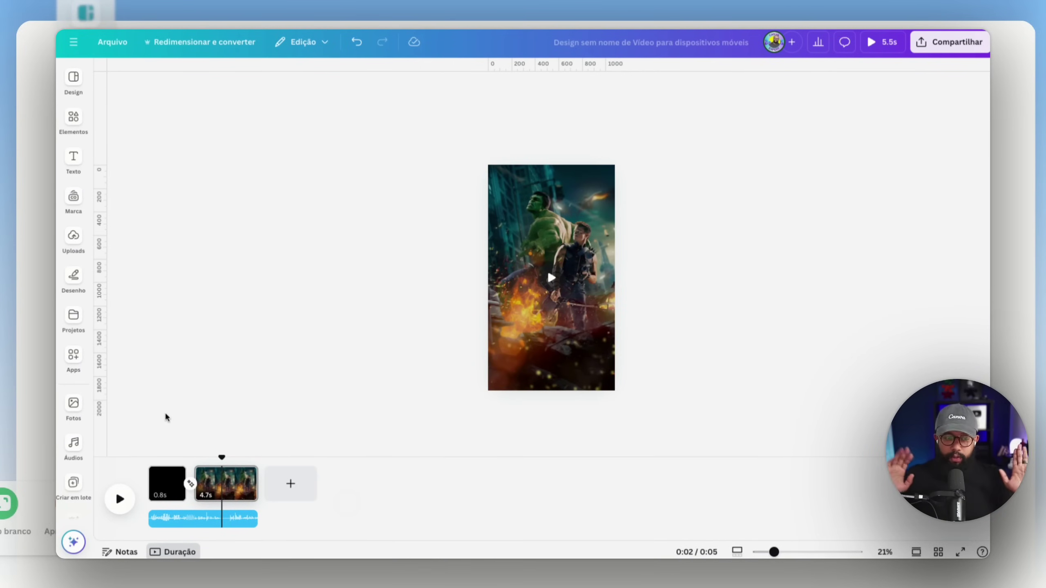
click(194, 518)
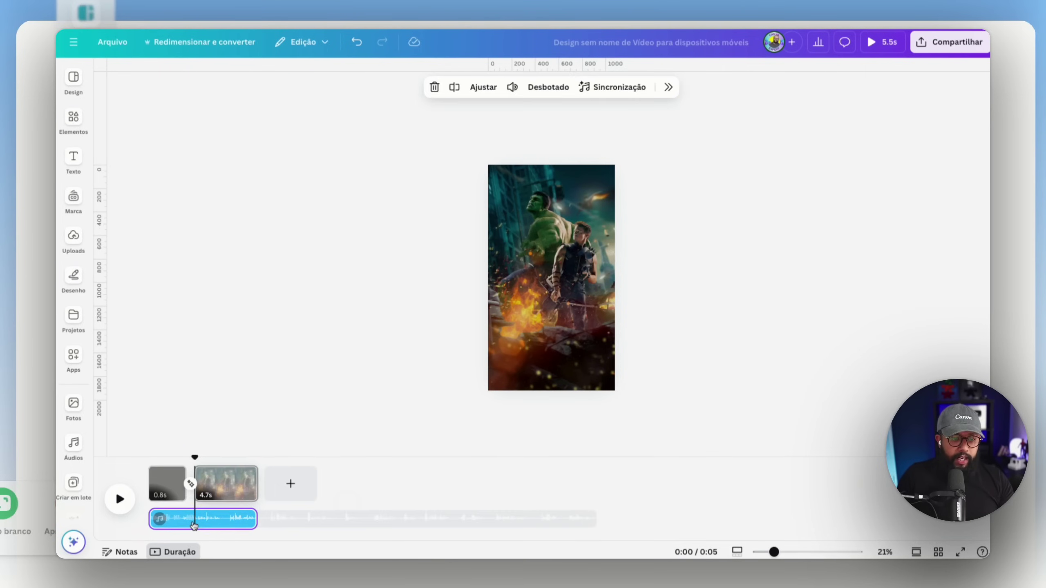
drag(195, 458, 145, 461)
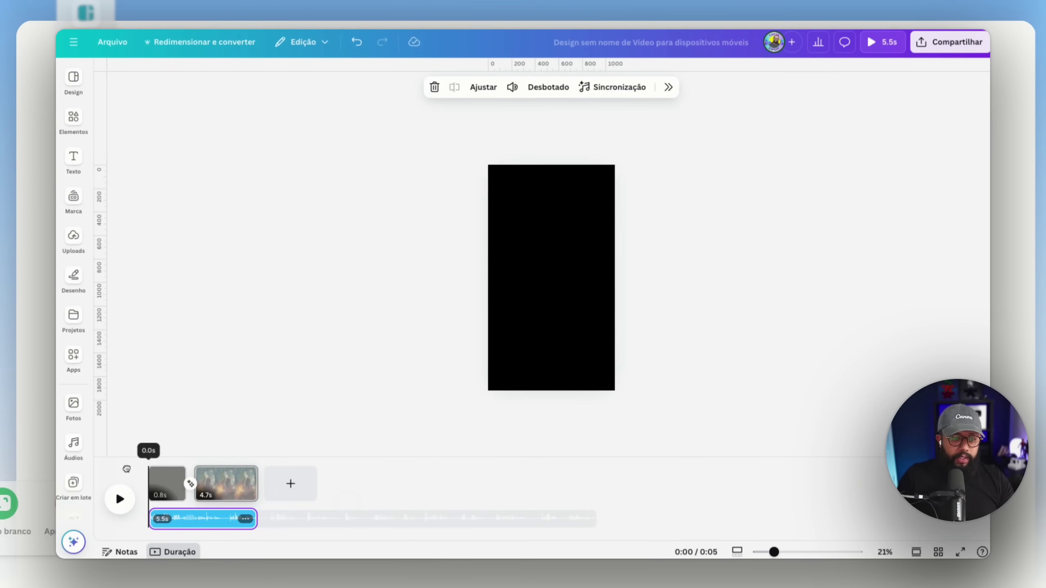
click(120, 499)
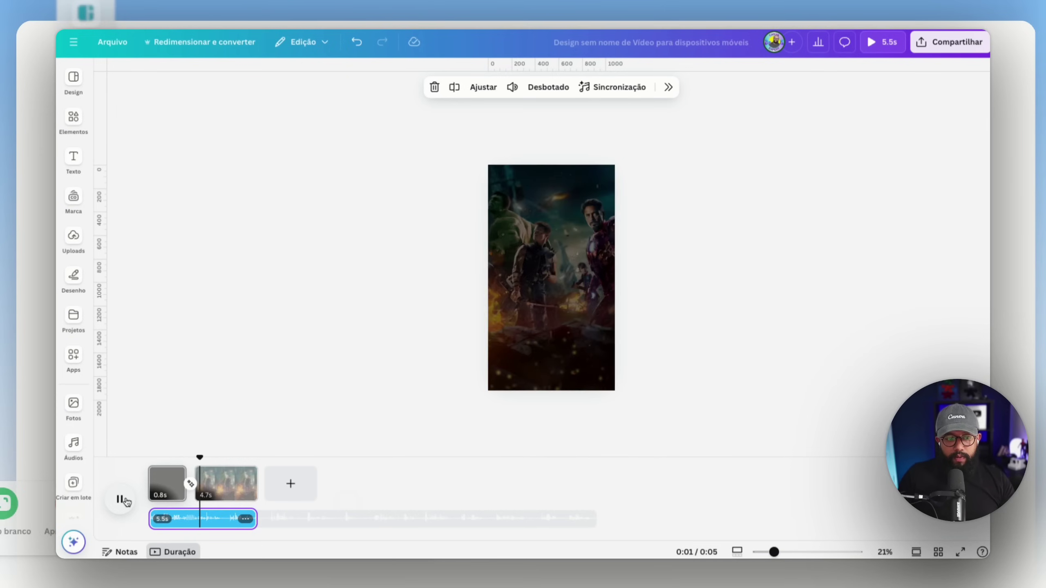
click(120, 499)
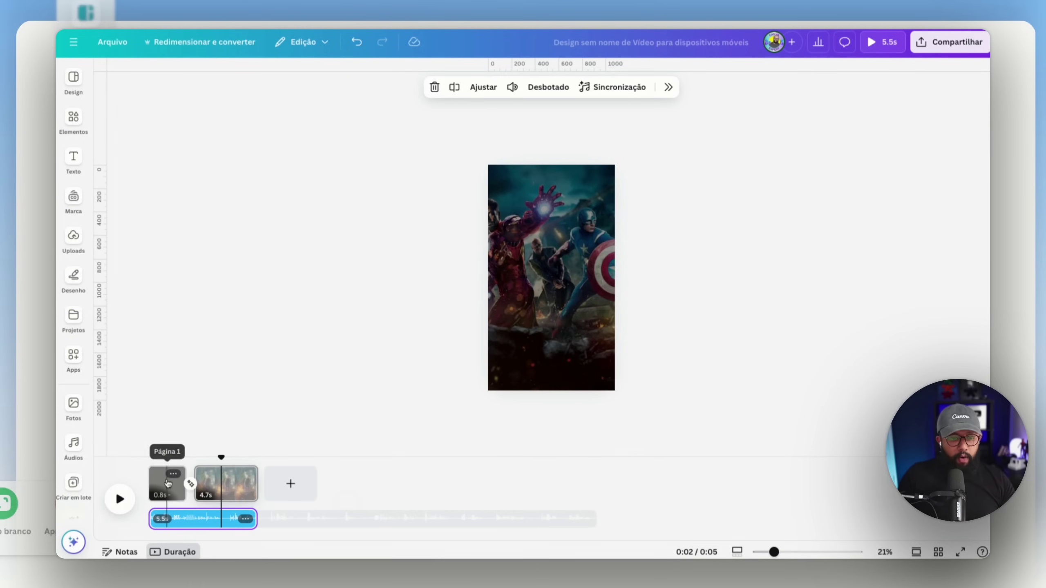
Step: Shorten the black intro page to 0.4 seconds and preview the opening again from the start
drag(179, 484, 172, 485)
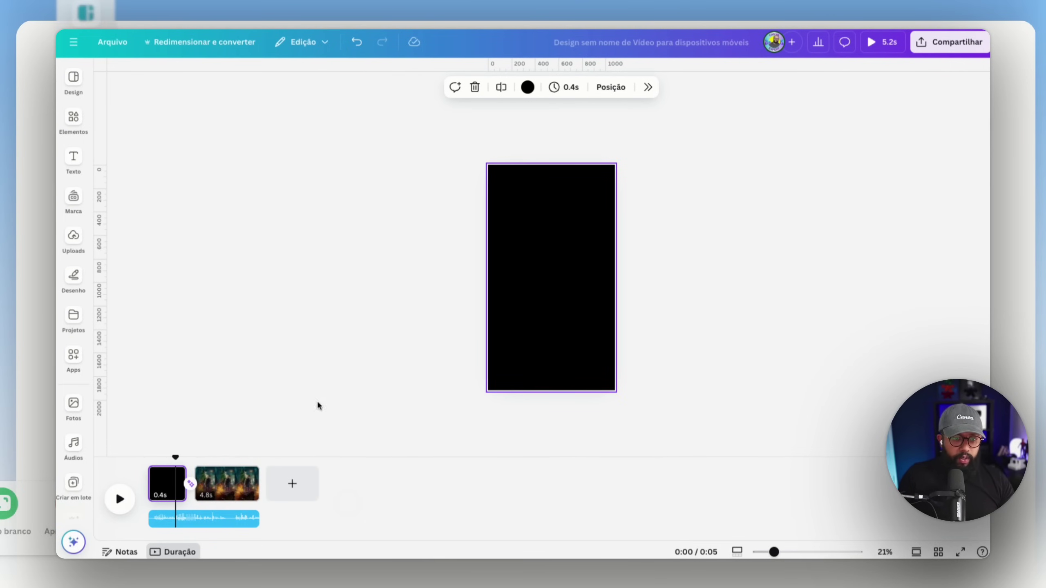
click(239, 470)
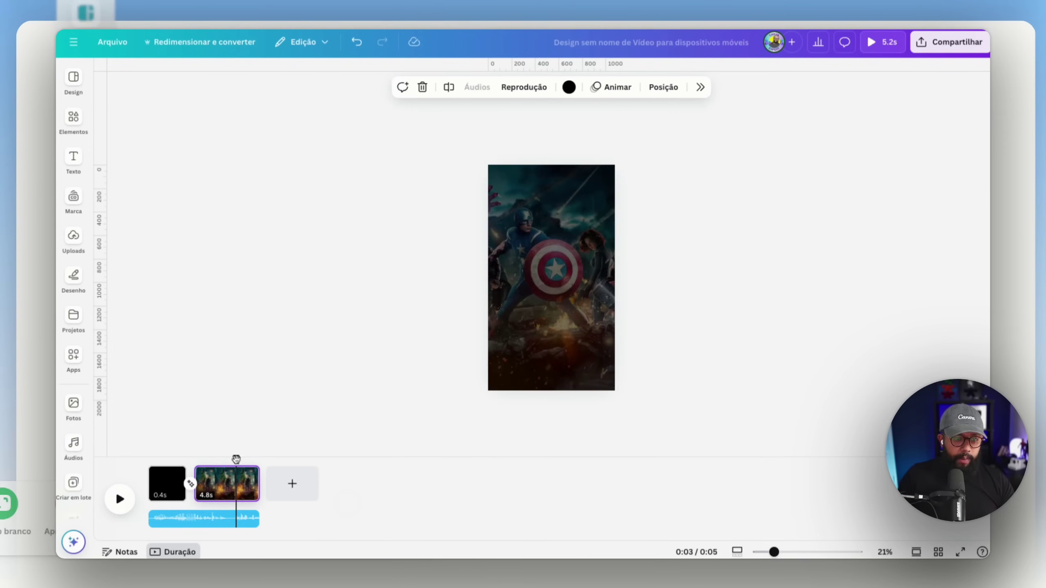
click(164, 480)
click(120, 498)
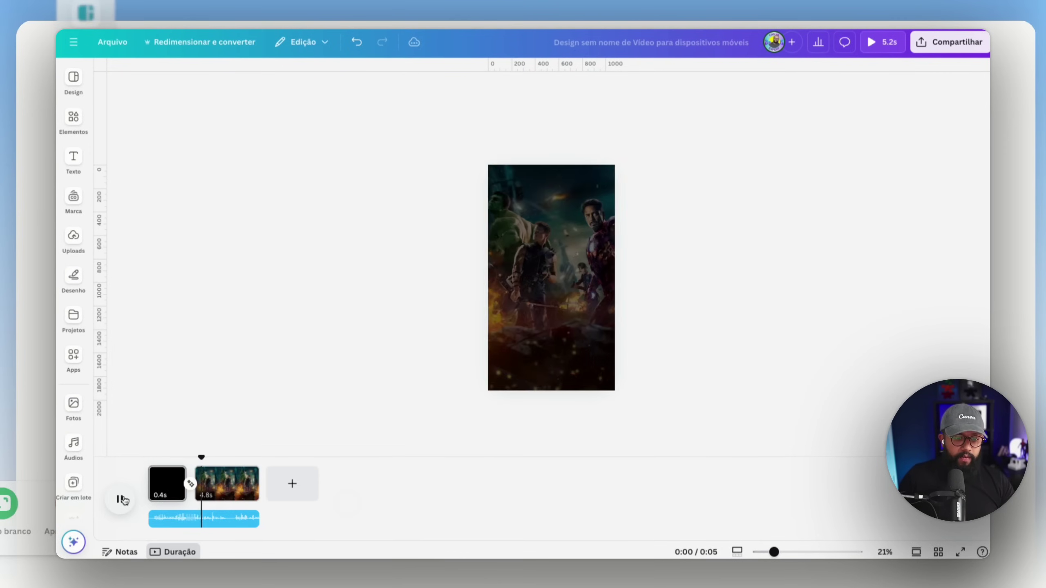
click(120, 498)
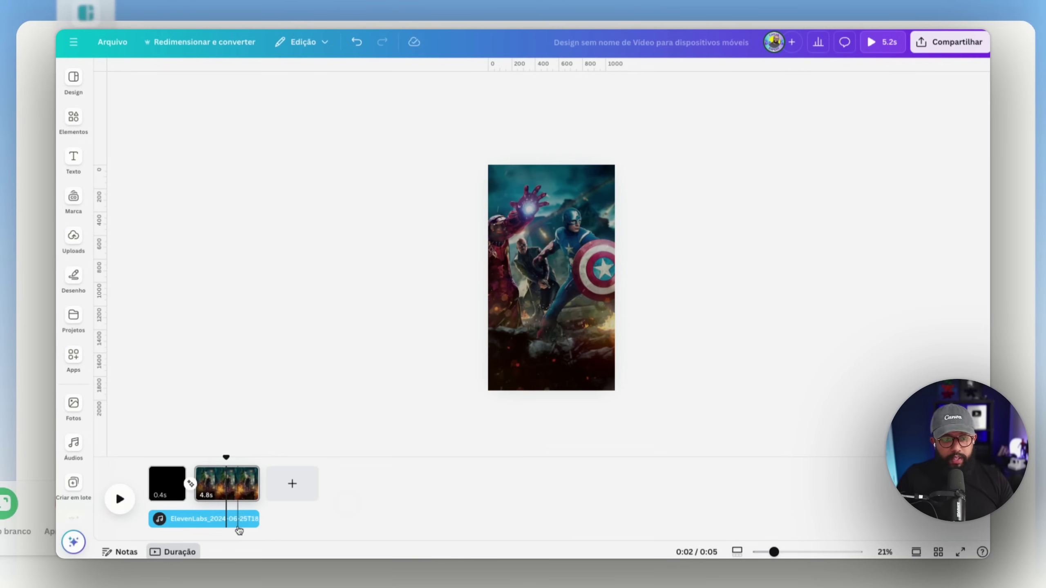
Step: Split the narration at 0:02, shift the second part slightly earlier so it overlaps the first part's end, and preview it
click(227, 518)
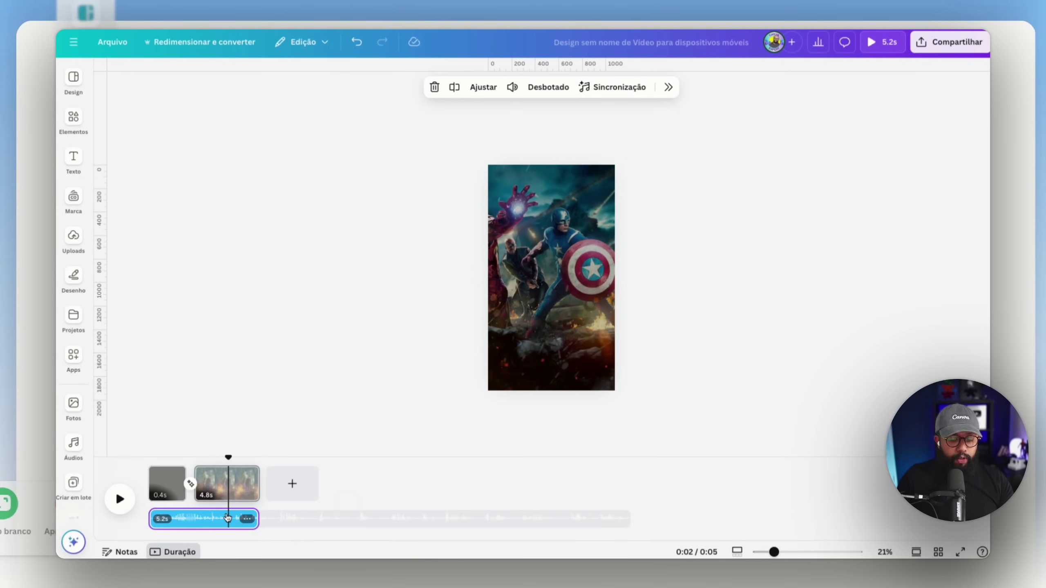
key(s)
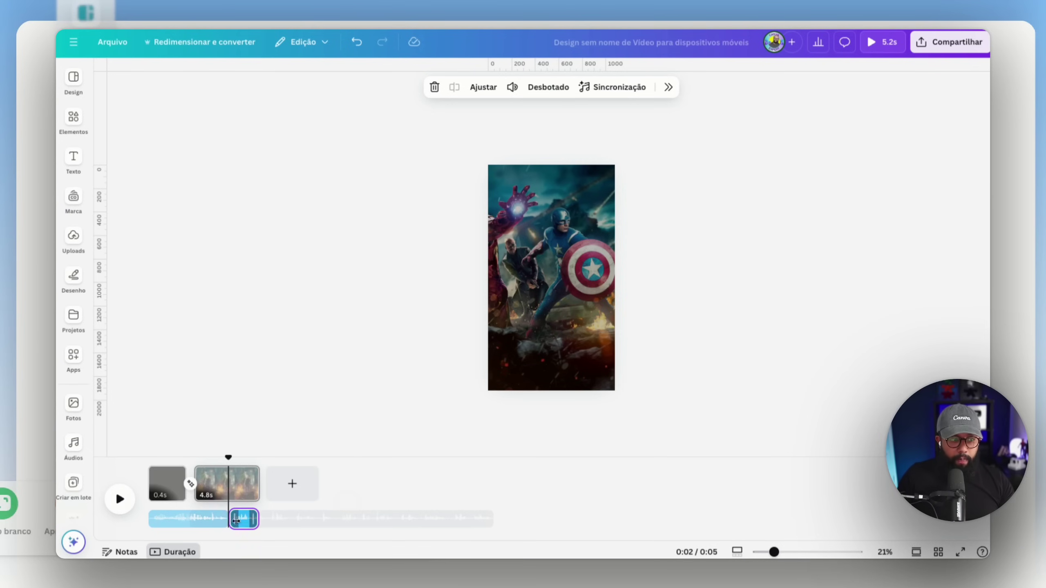
drag(243, 523, 233, 527)
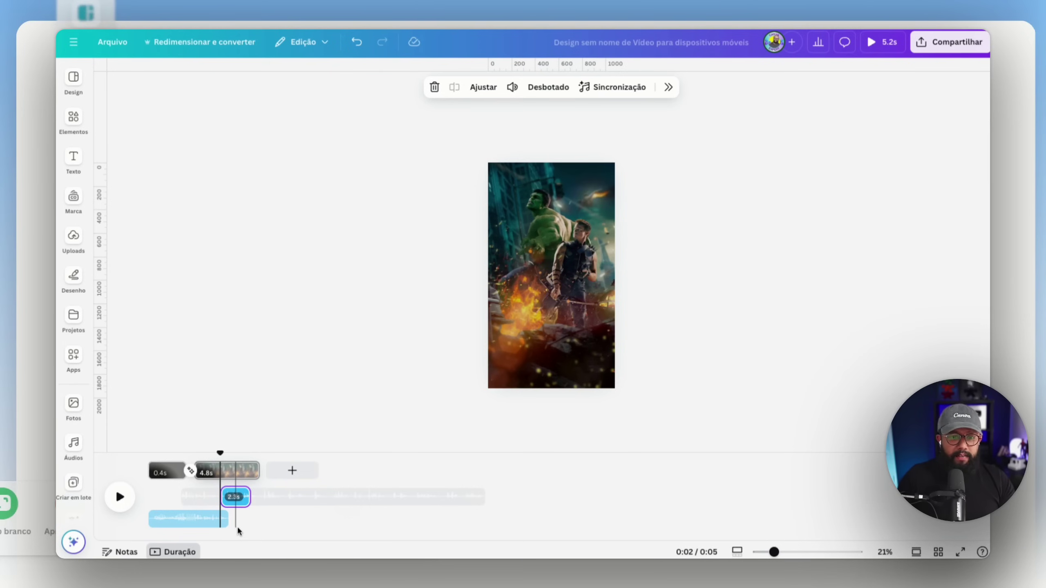
click(120, 497)
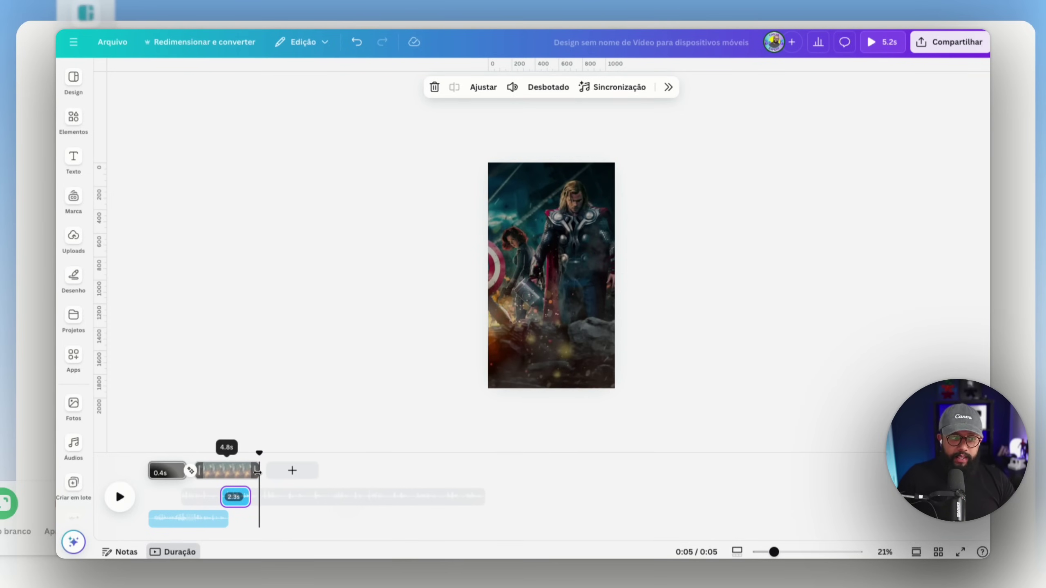
Step: Extend the Avengers page to 7.9 seconds and the second narration clip to 6.0 seconds, and play them through to about 0:05
drag(258, 473, 299, 473)
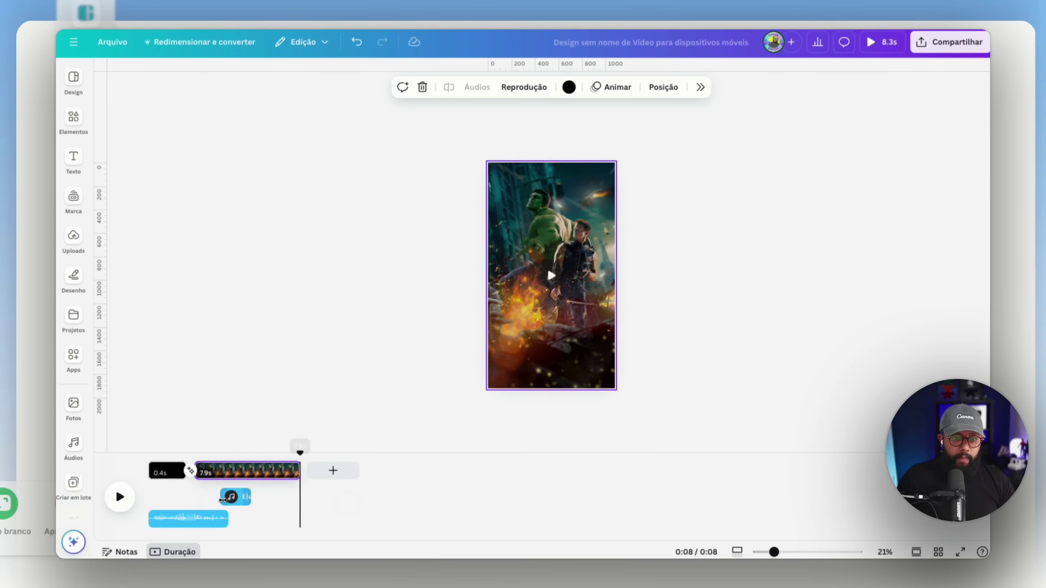
drag(250, 497, 320, 499)
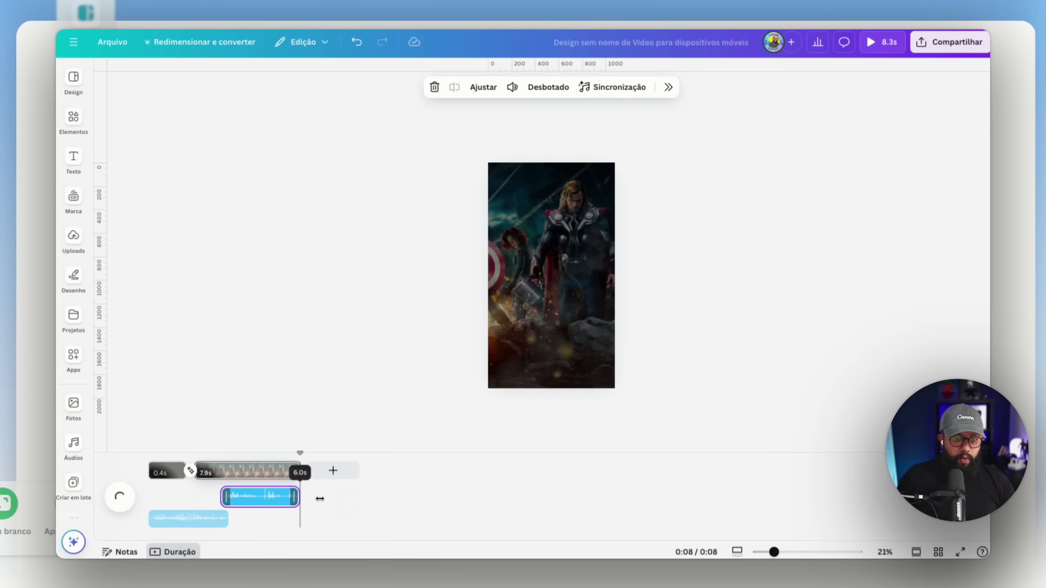
drag(300, 452, 204, 478)
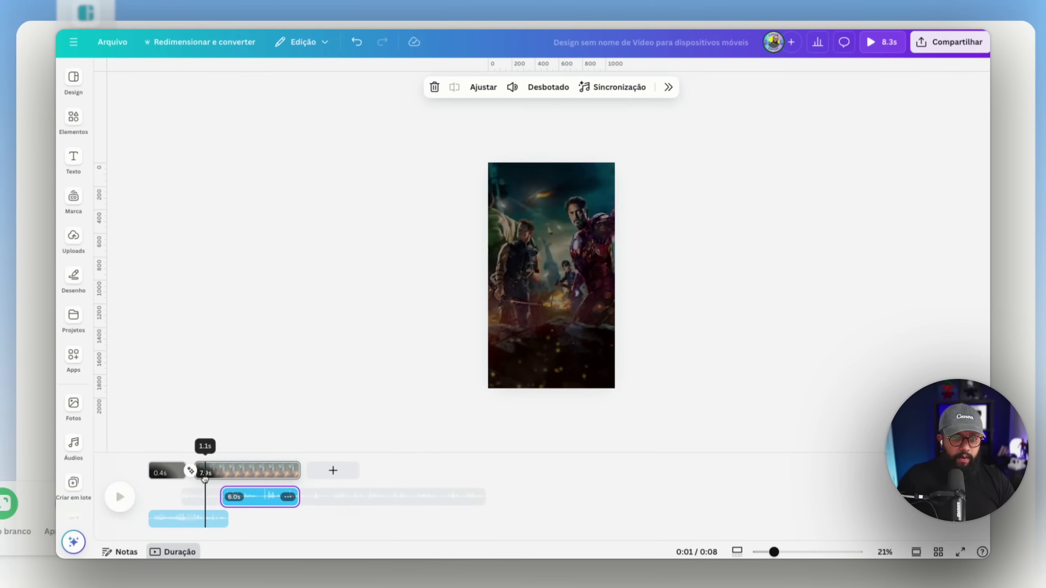
click(121, 497)
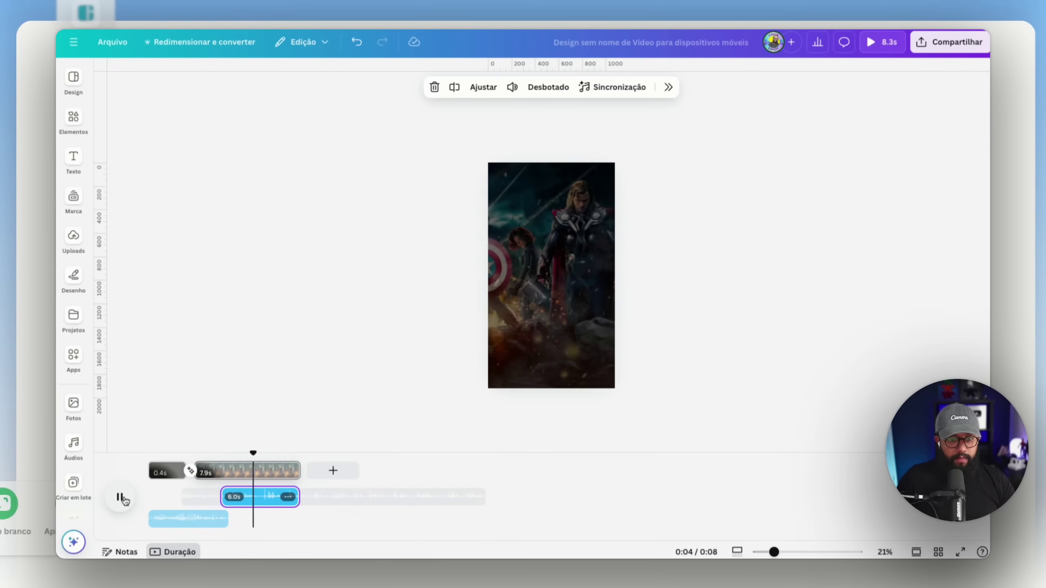
click(122, 498)
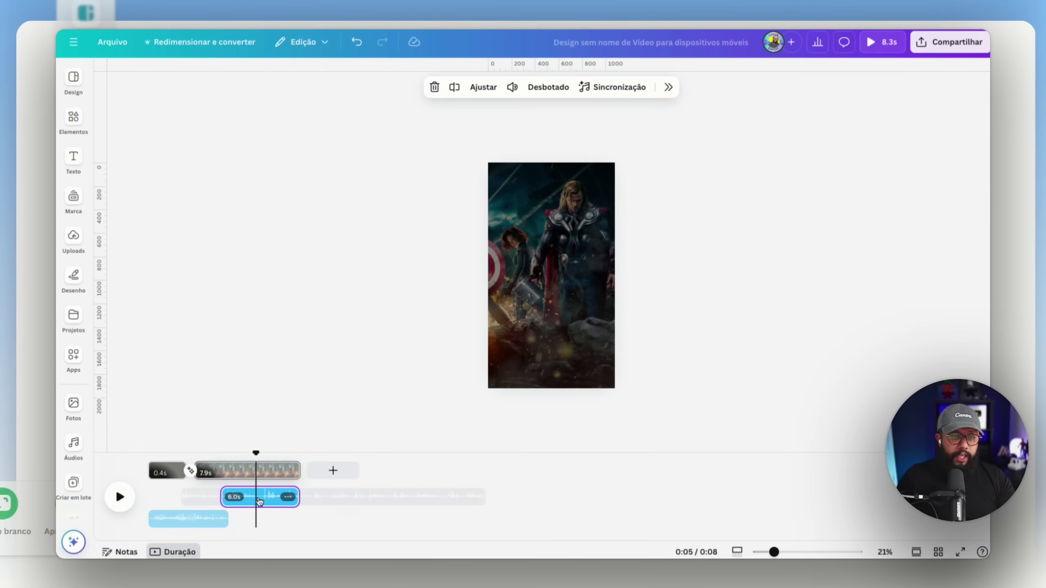
Step: Trim the Avengers page to 4.7 seconds and duplicate it
click(266, 477)
drag(269, 450, 262, 462)
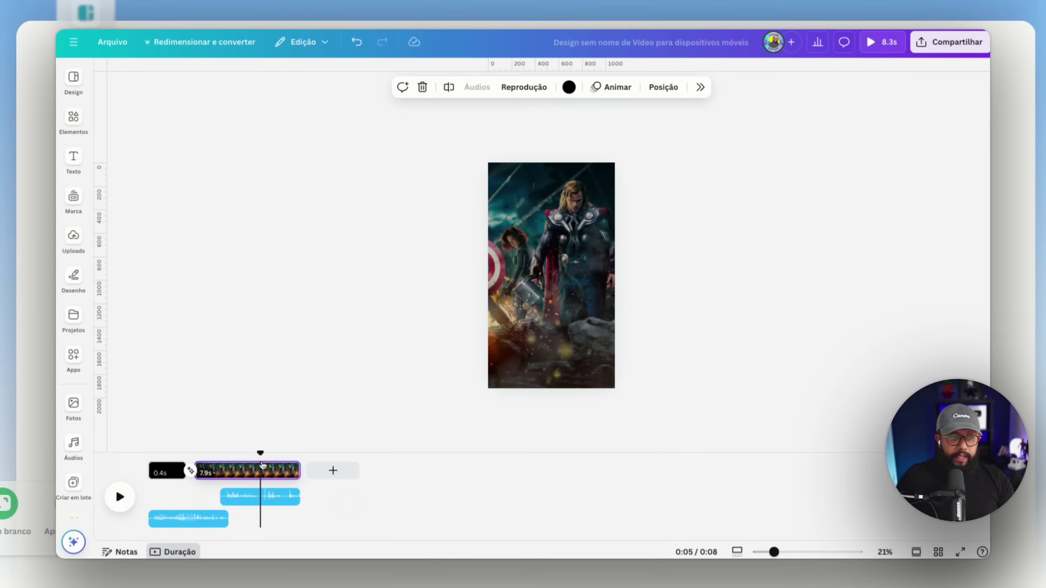
mouse_move(261, 456)
mouse_down()
mouse_move(238, 458)
mouse_move(259, 466)
mouse_up()
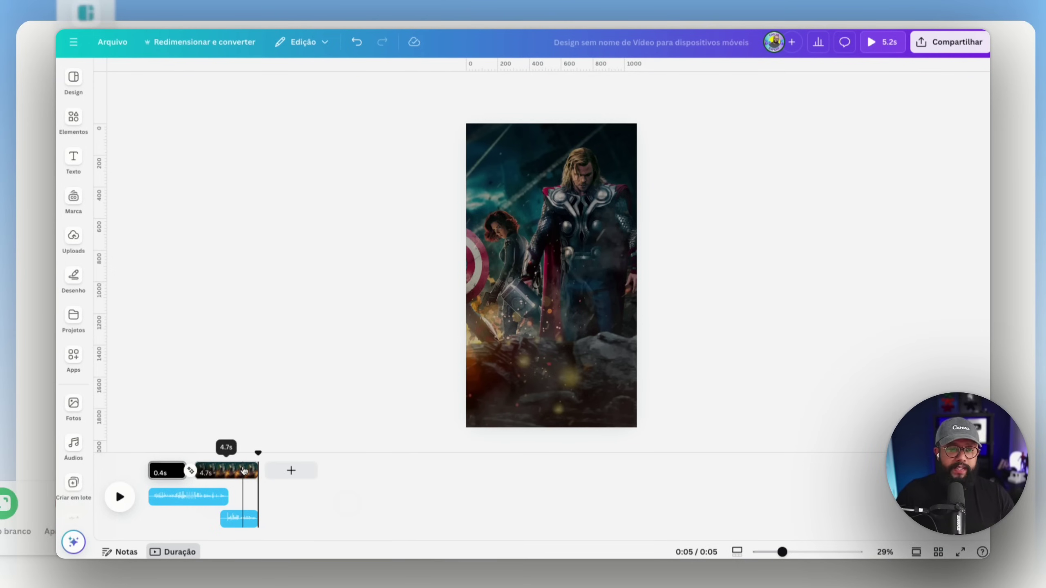
right_click(244, 471)
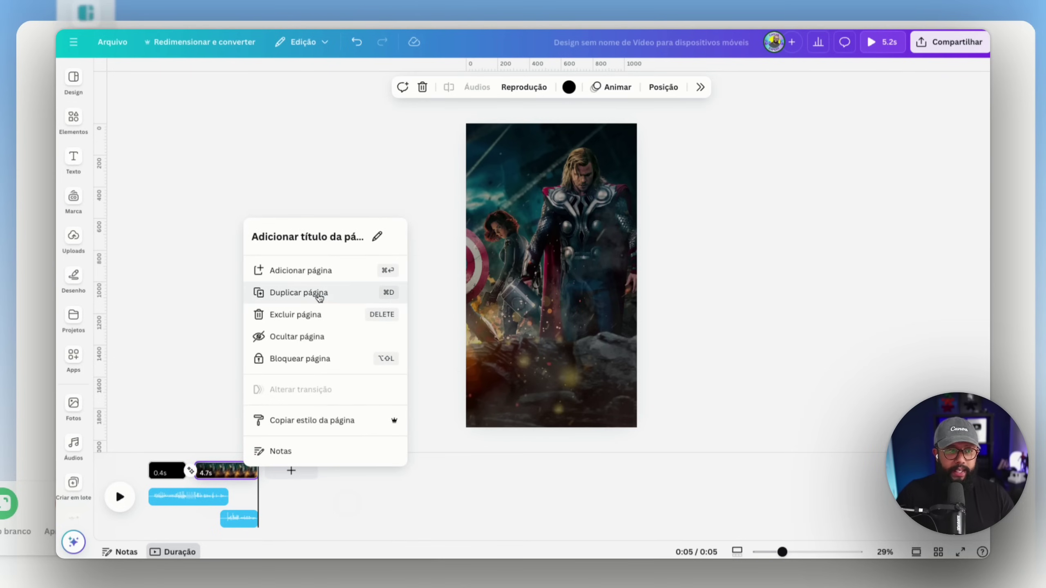
click(319, 293)
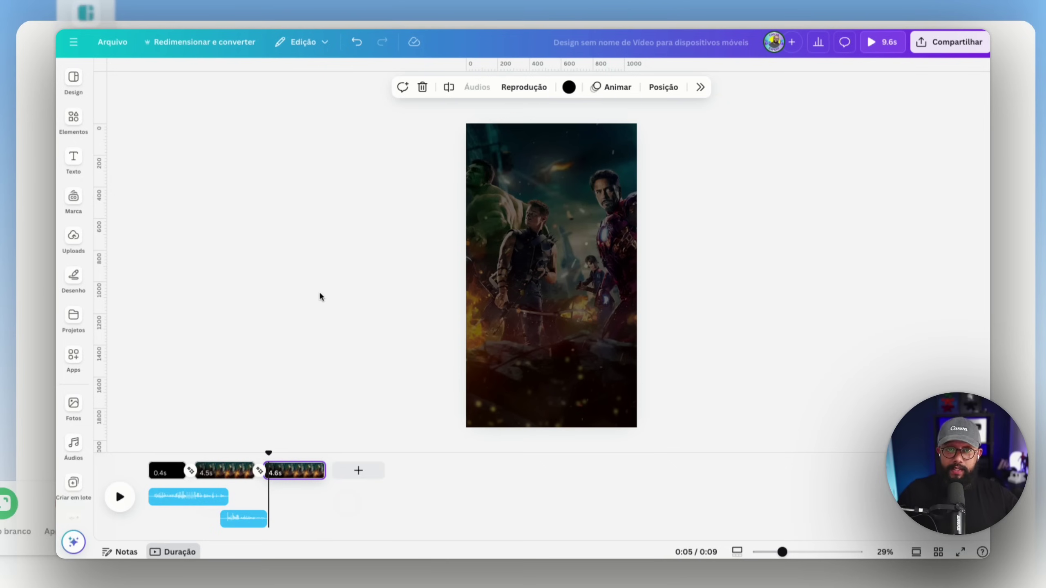
Step: Select the Avengers image layer on the duplicated page and delete its custom motion path
click(665, 87)
click(943, 206)
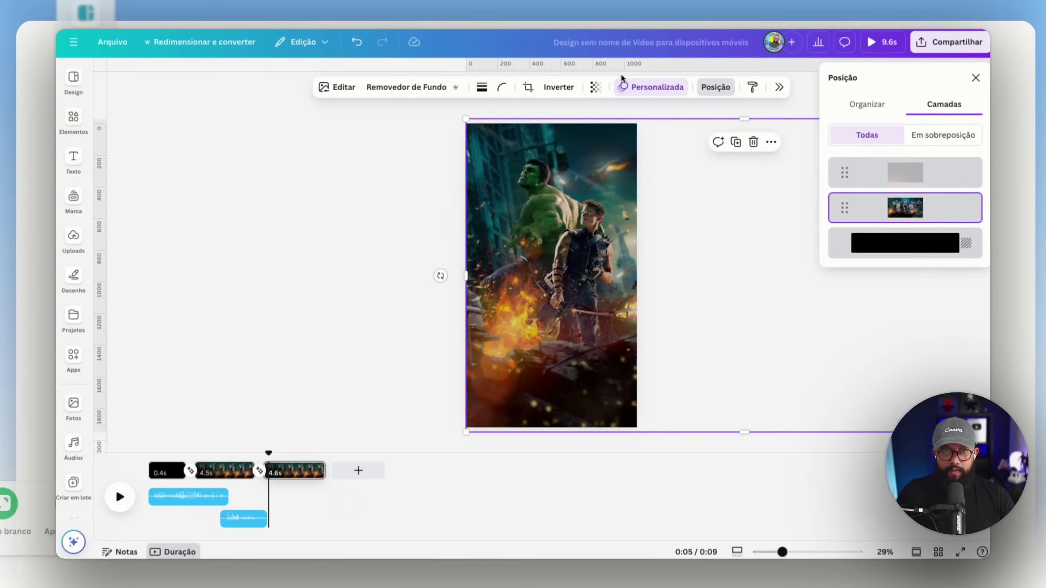
click(651, 89)
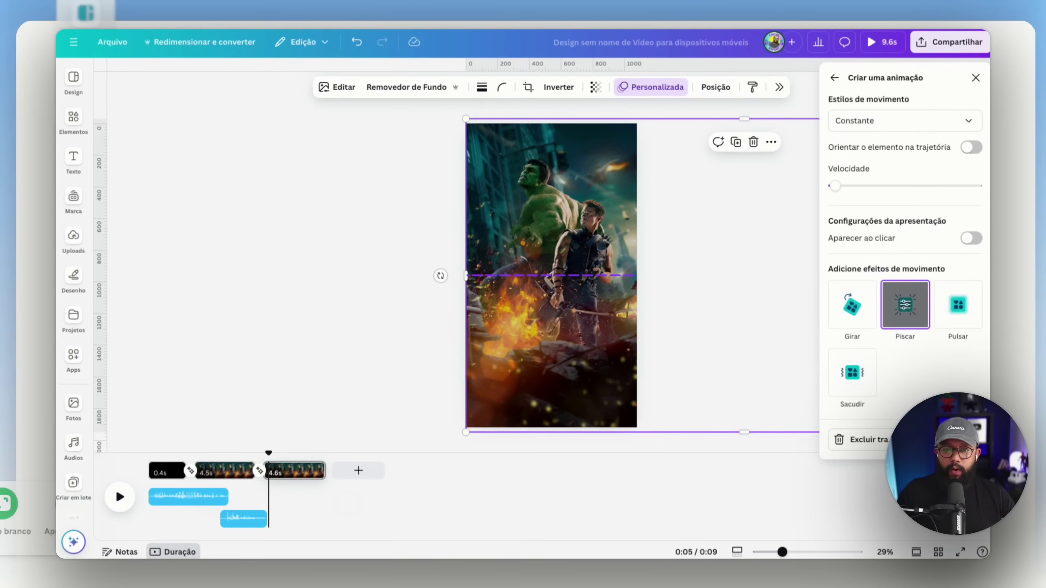
click(880, 445)
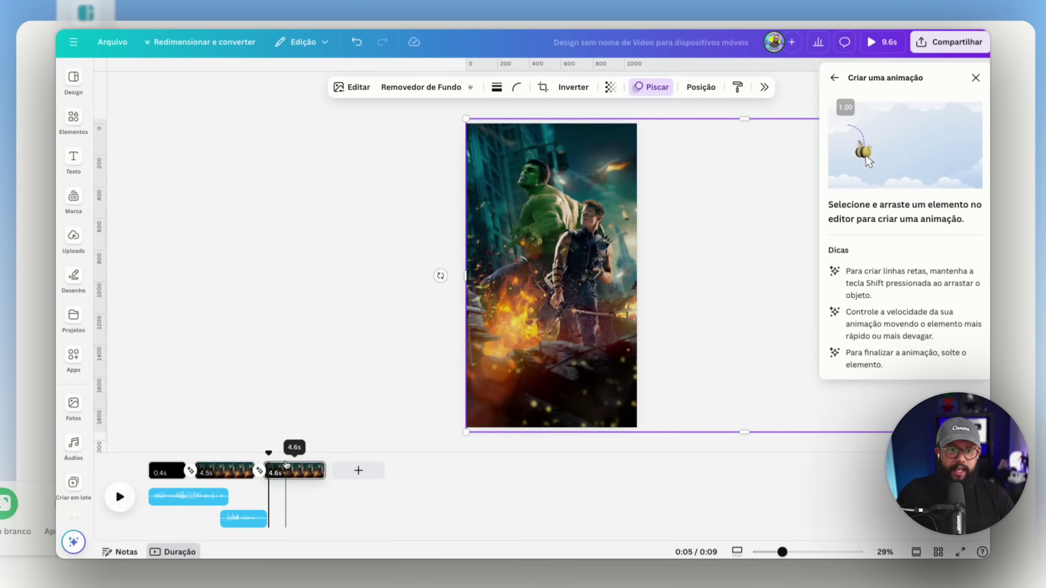
Step: Extend the second narration clip to 7.3 seconds, up to the end of the duplicated page, and preview across the page change
drag(265, 521, 332, 527)
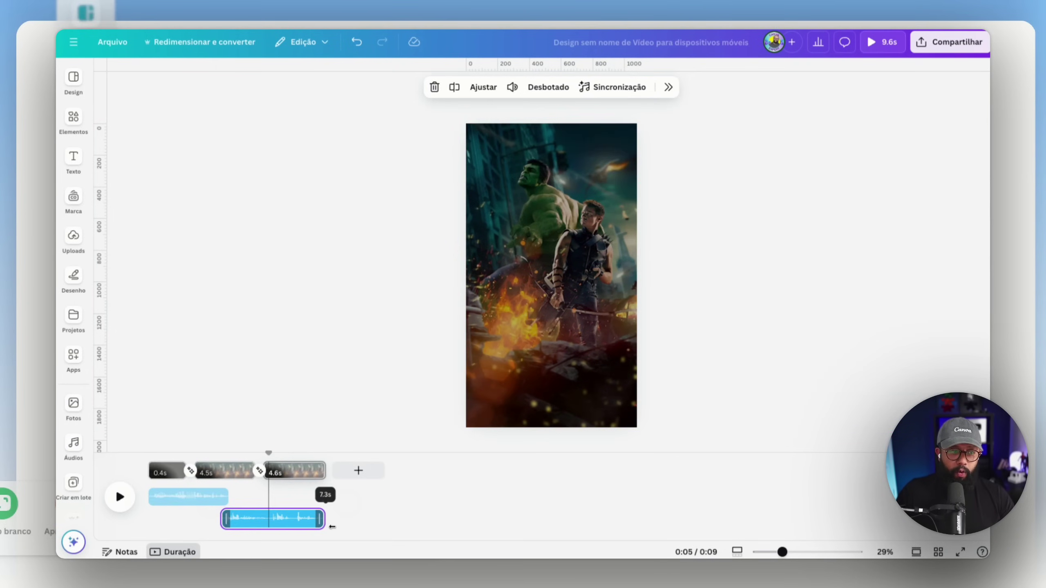
click(225, 473)
key(space)
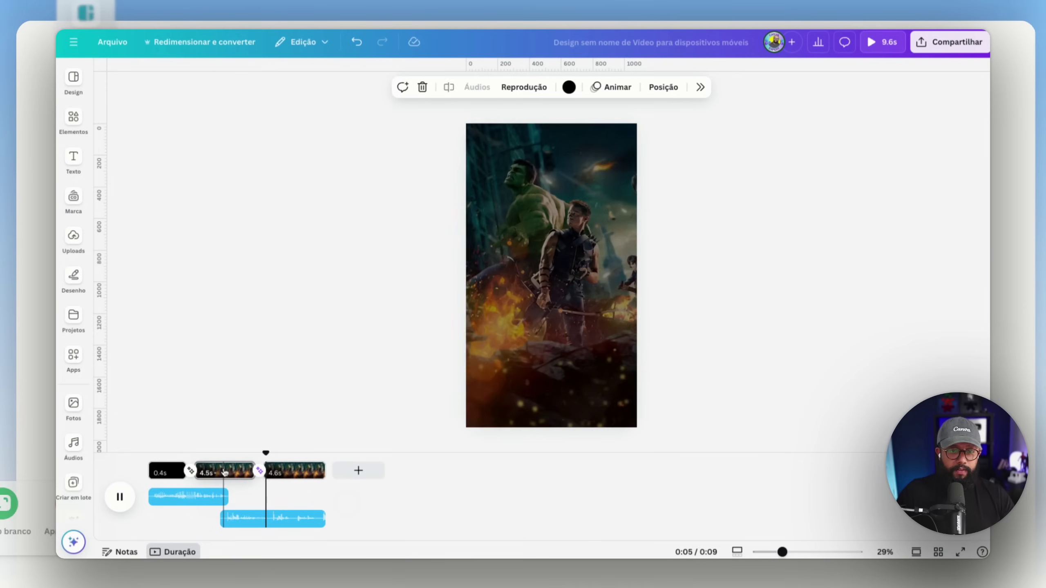
key(space)
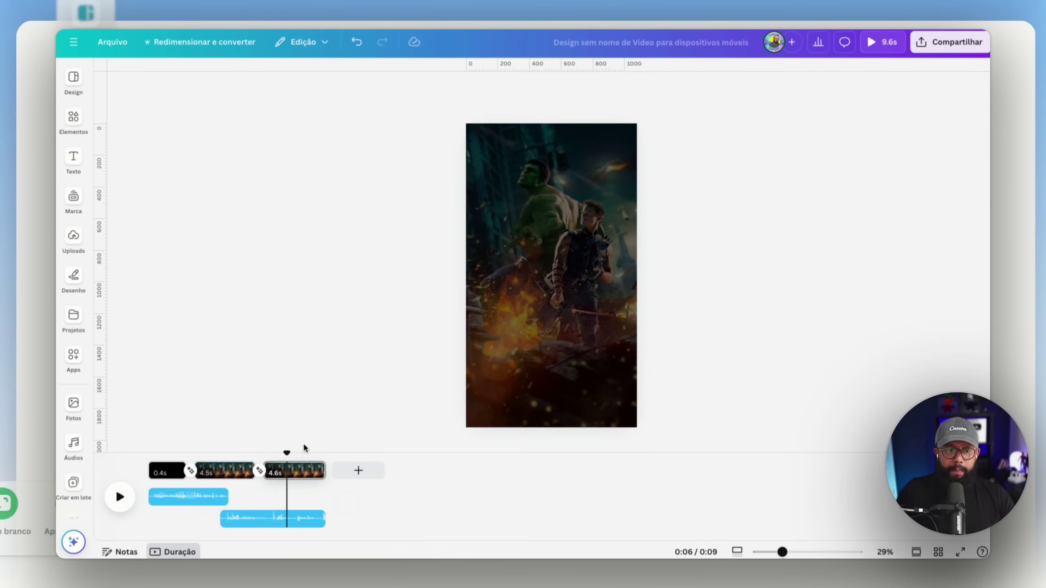
Step: Replay the narration across the two Avengers pages, try to split at the playhead, and undo the page split
drag(286, 454, 229, 463)
key(space)
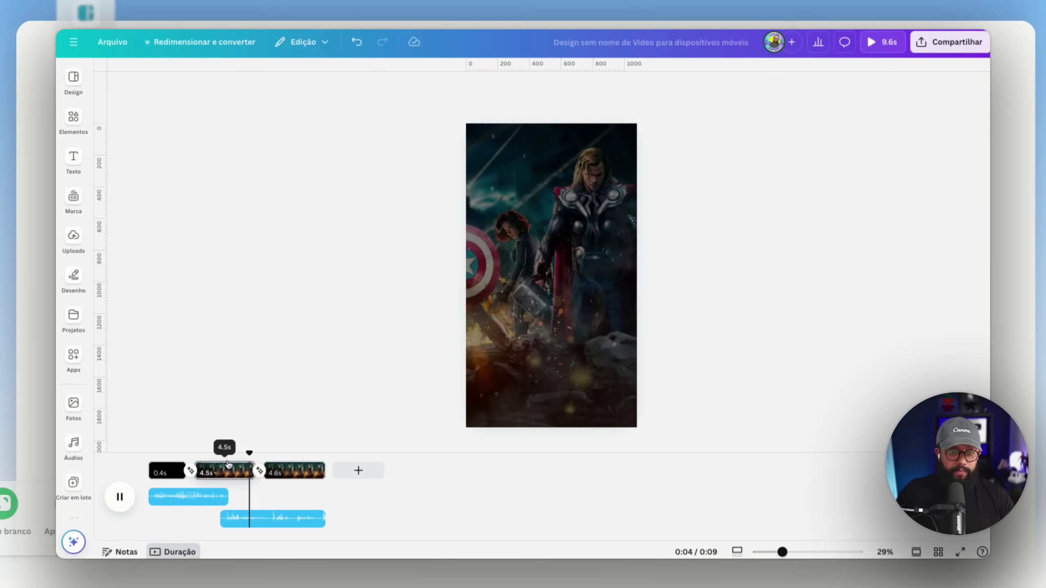
key(space)
key(s)
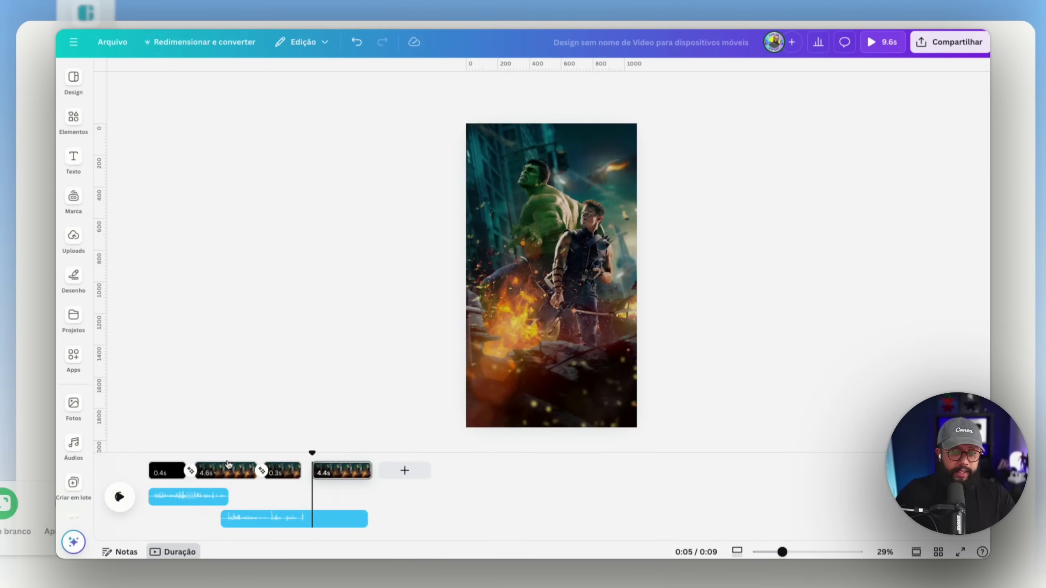
key(ctrl+z)
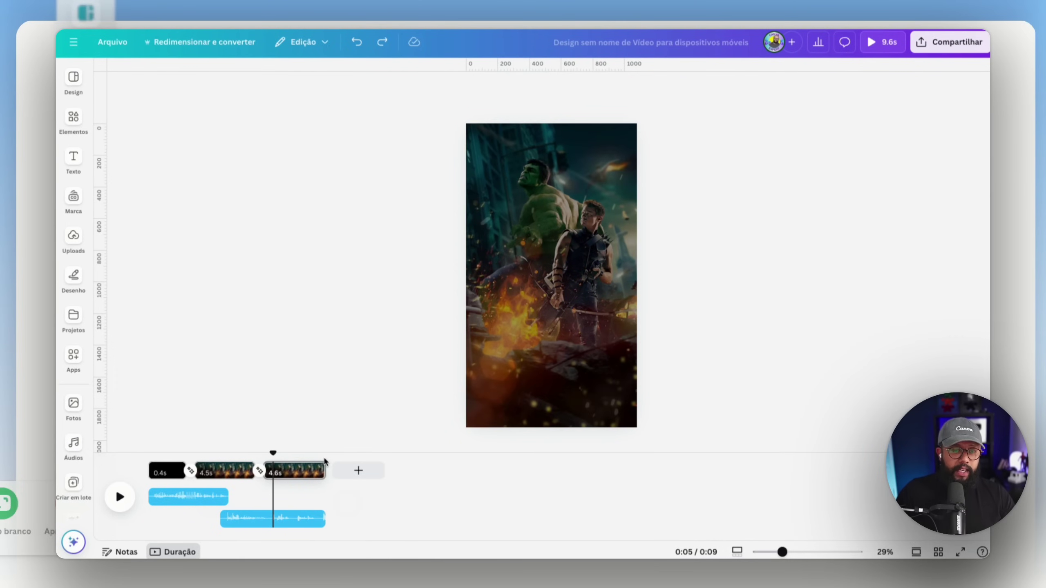
Step: Split the second narration clip at 5.1 seconds, move its latter part slightly earlier to overlap the preceding clip, and preview it
click(255, 518)
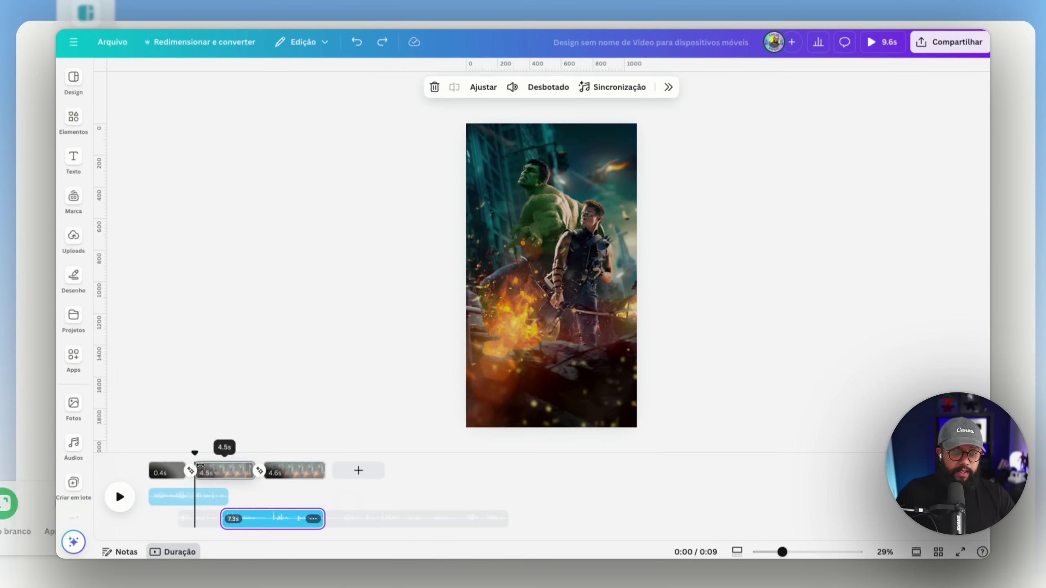
drag(197, 456, 267, 463)
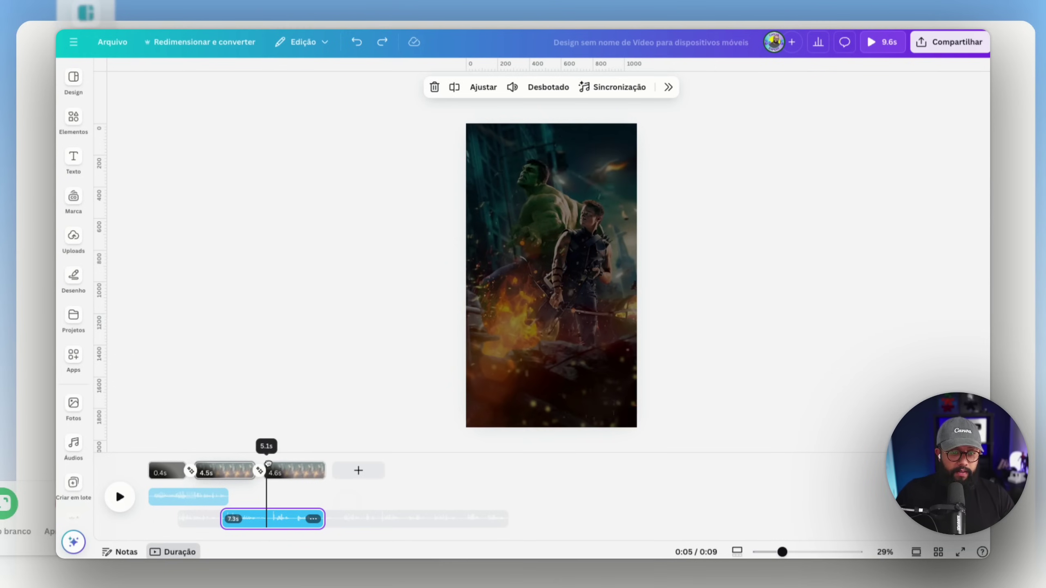
key(s)
drag(296, 529, 281, 521)
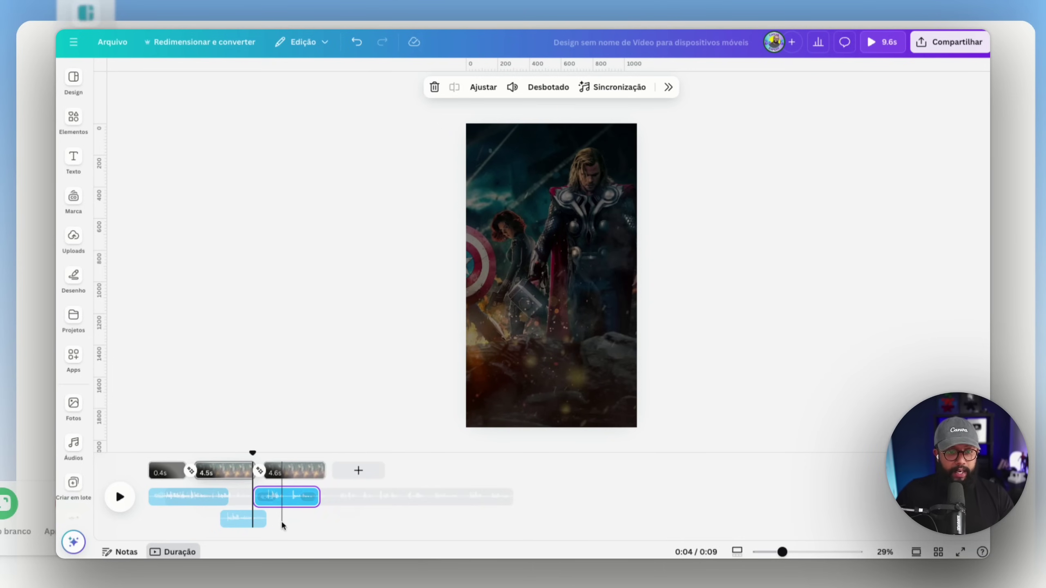
key(space)
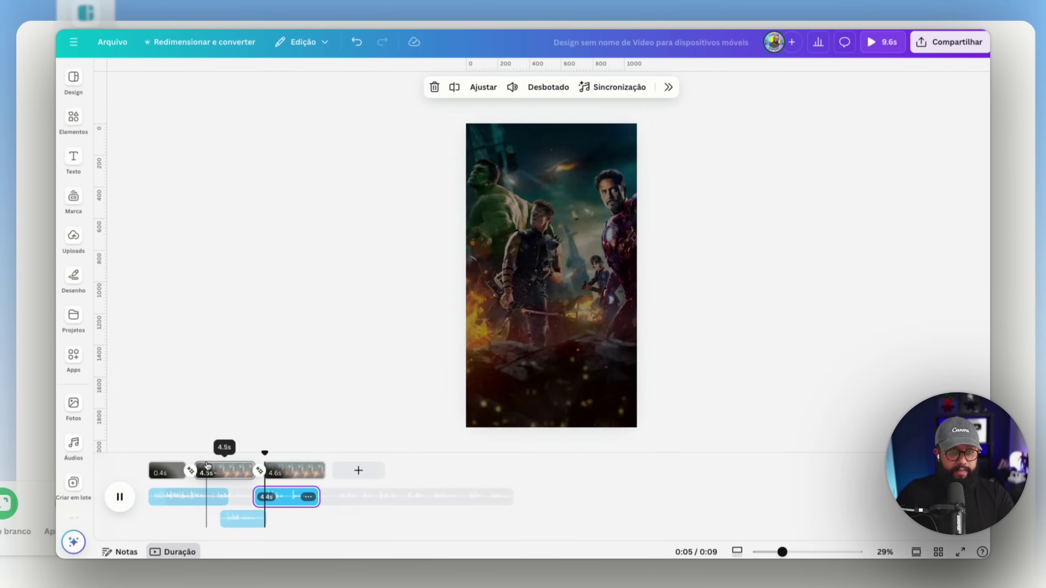
Step: Pause the preview at about 0:06 and split the narration clip under the last Avengers page there
key(space)
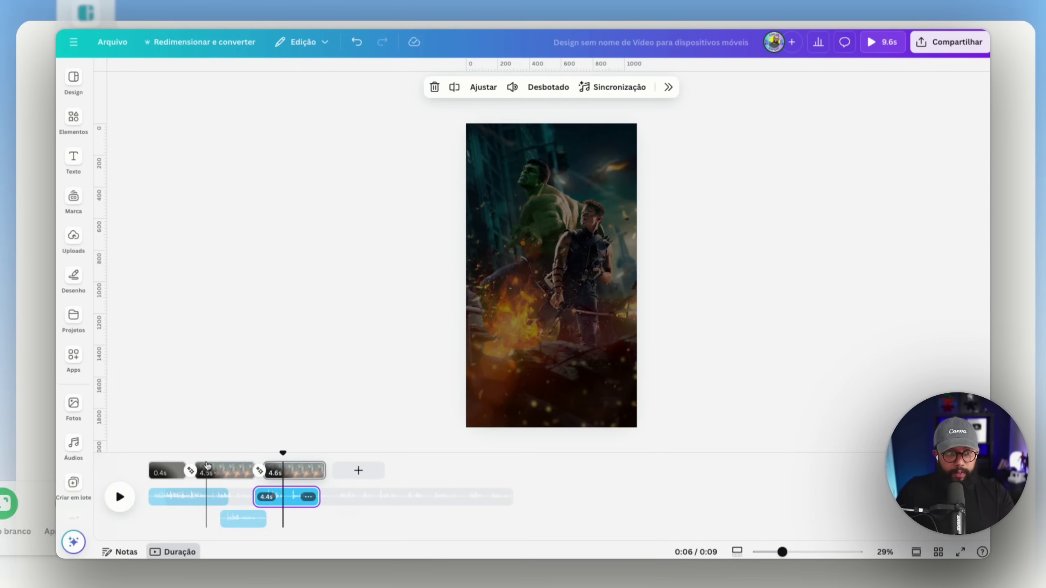
key(s)
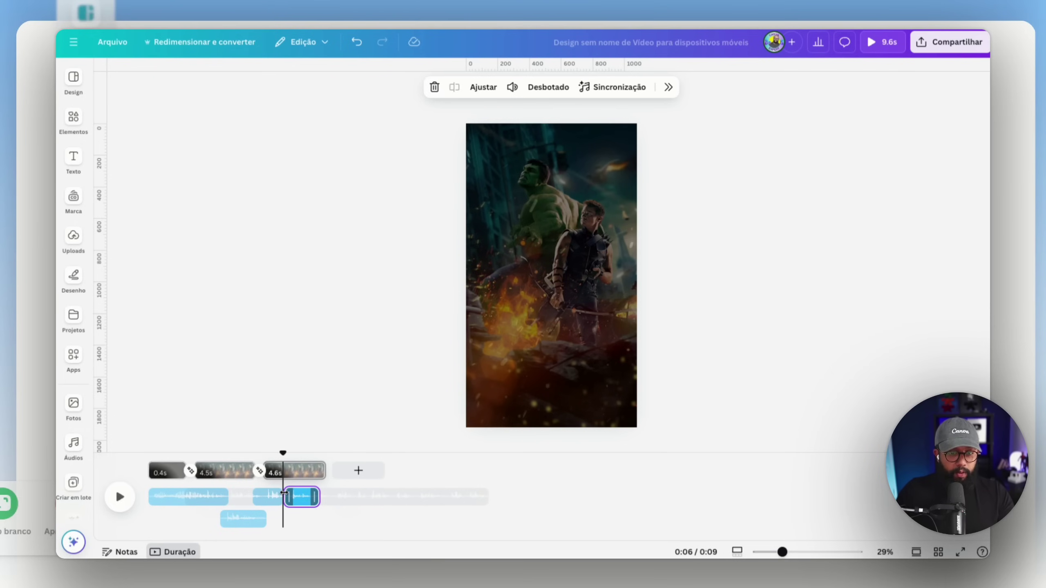
Step: On the last page, bring the Avengers image above the spark overlay, then shift and enlarge it to frame Captain America
click(292, 471)
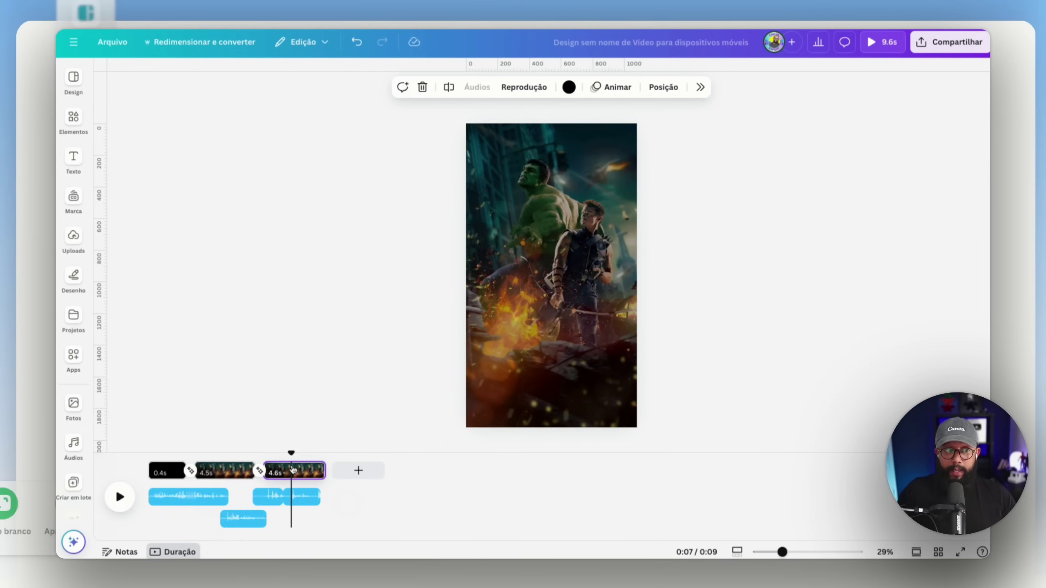
click(668, 94)
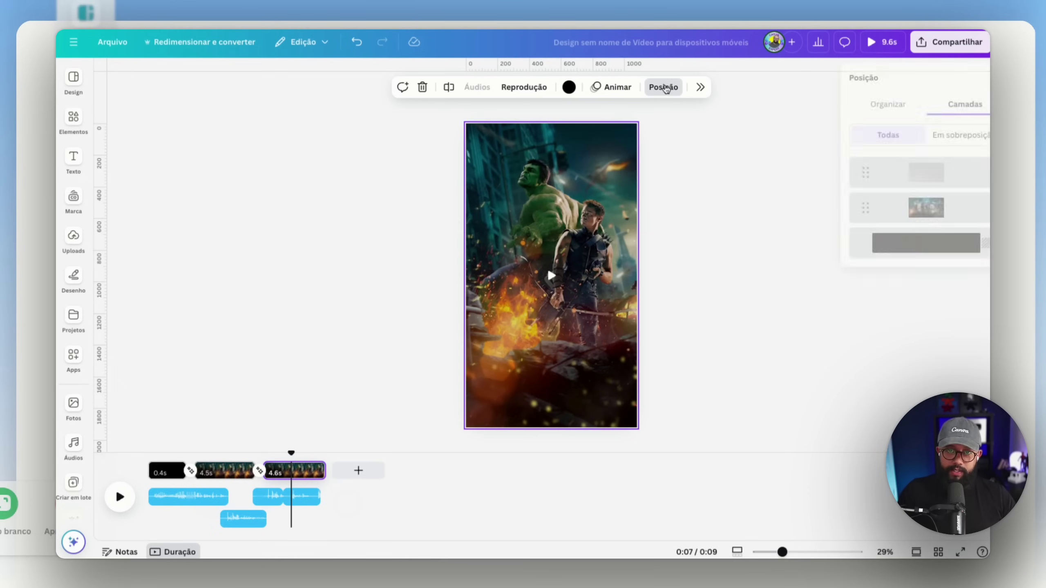
drag(923, 175, 917, 208)
click(929, 177)
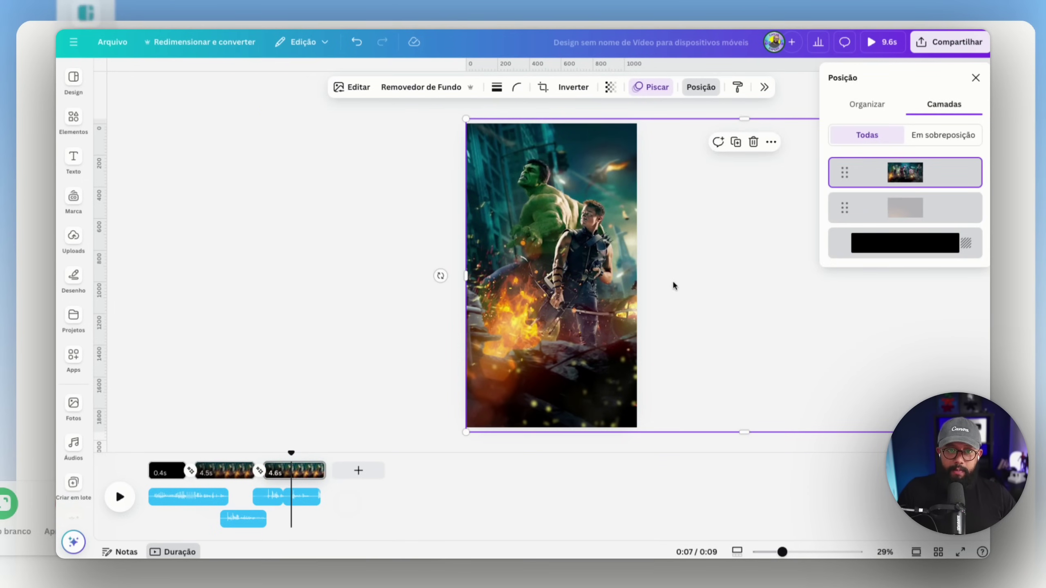
drag(675, 285, 454, 249)
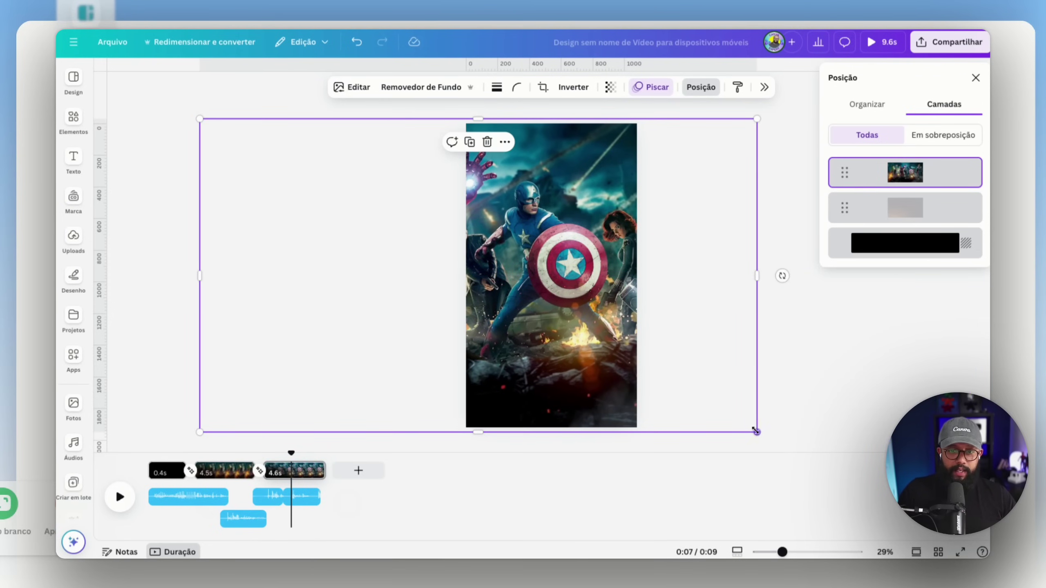
drag(755, 431, 727, 368)
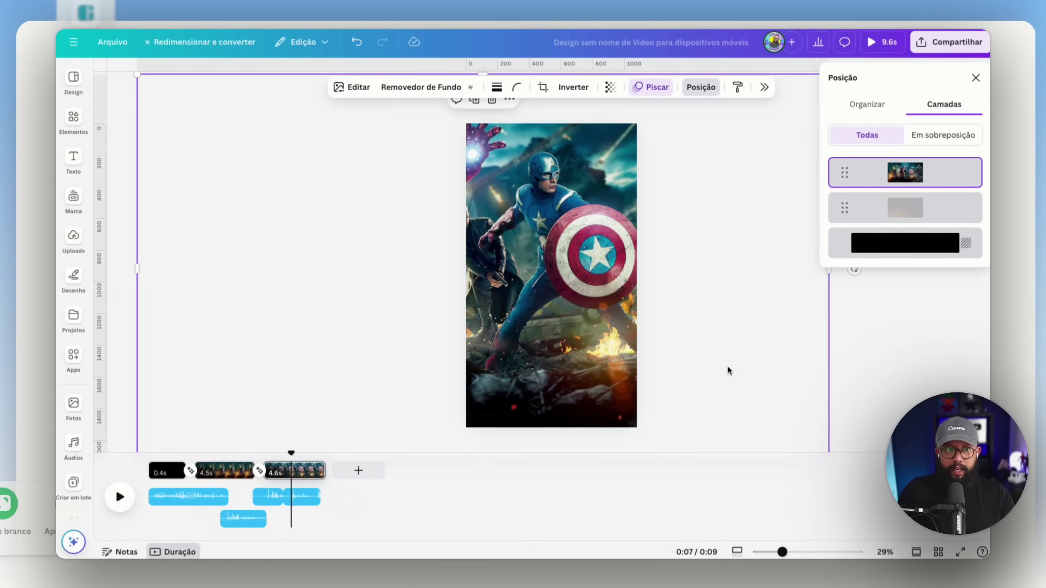
Step: Clear the old element search and search the elements library for viewfinder
click(73, 159)
click(73, 117)
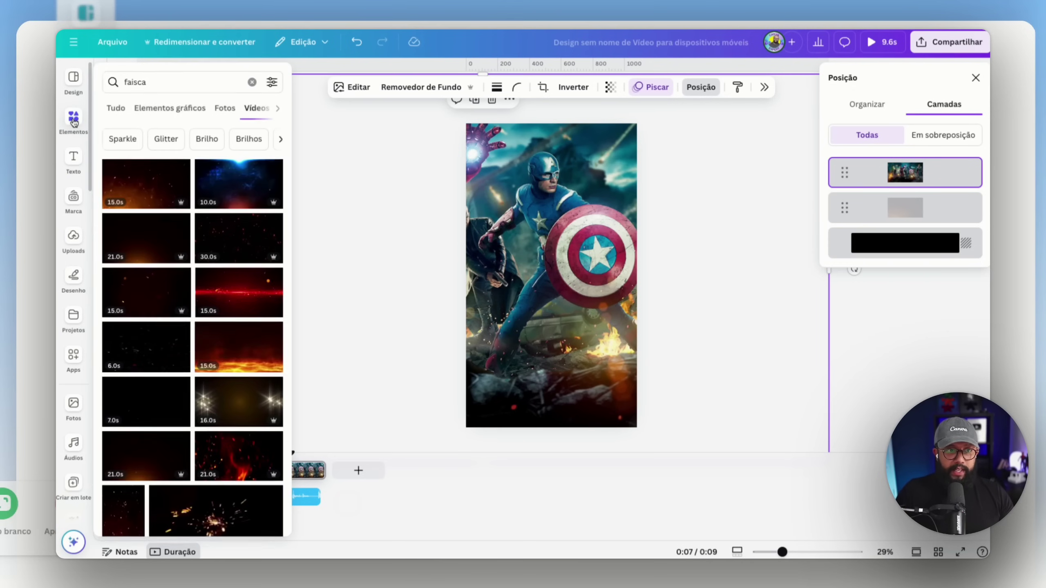
click(253, 77)
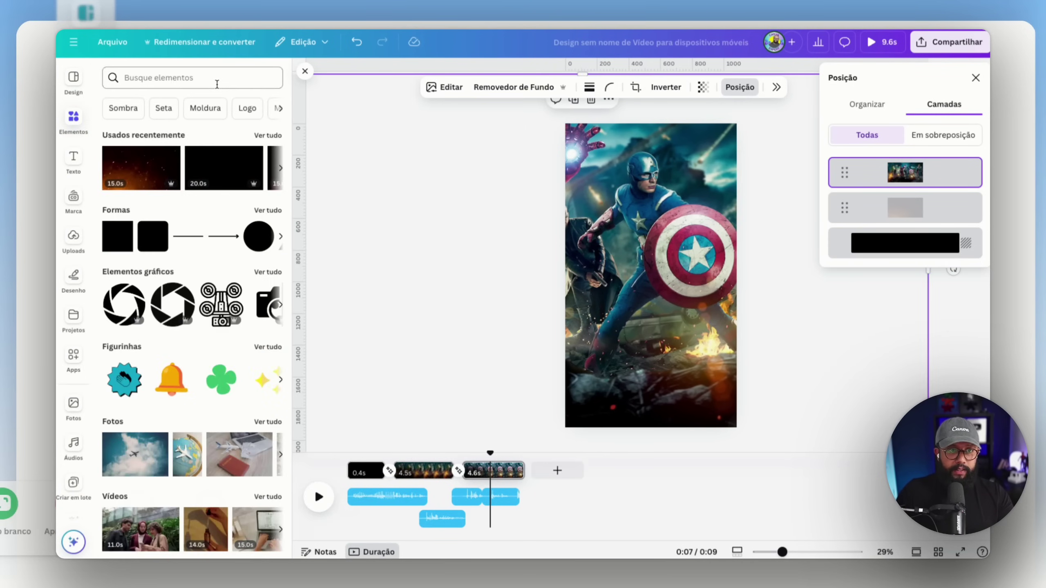
click(203, 81)
text(v)
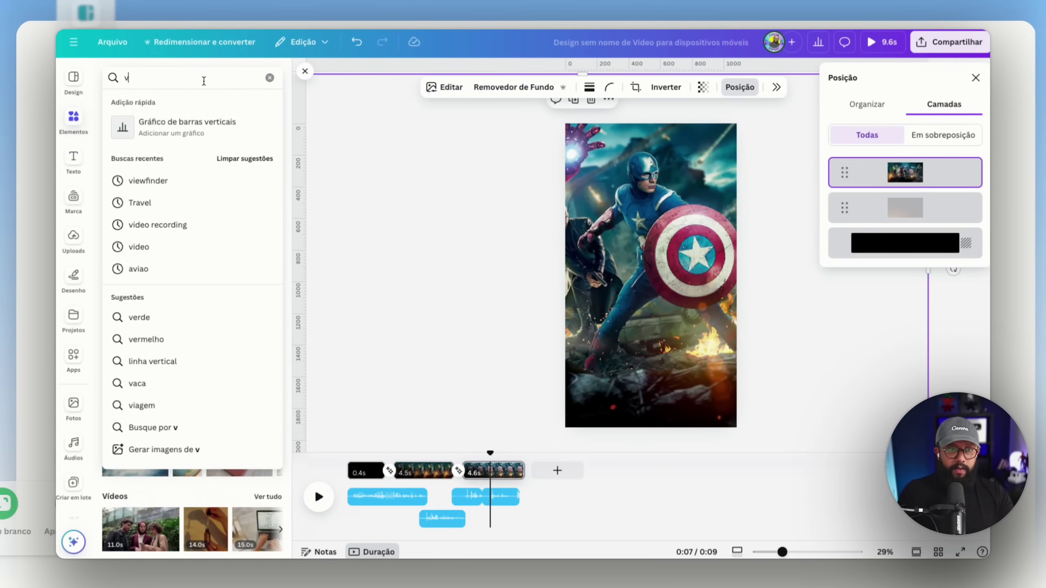
click(178, 183)
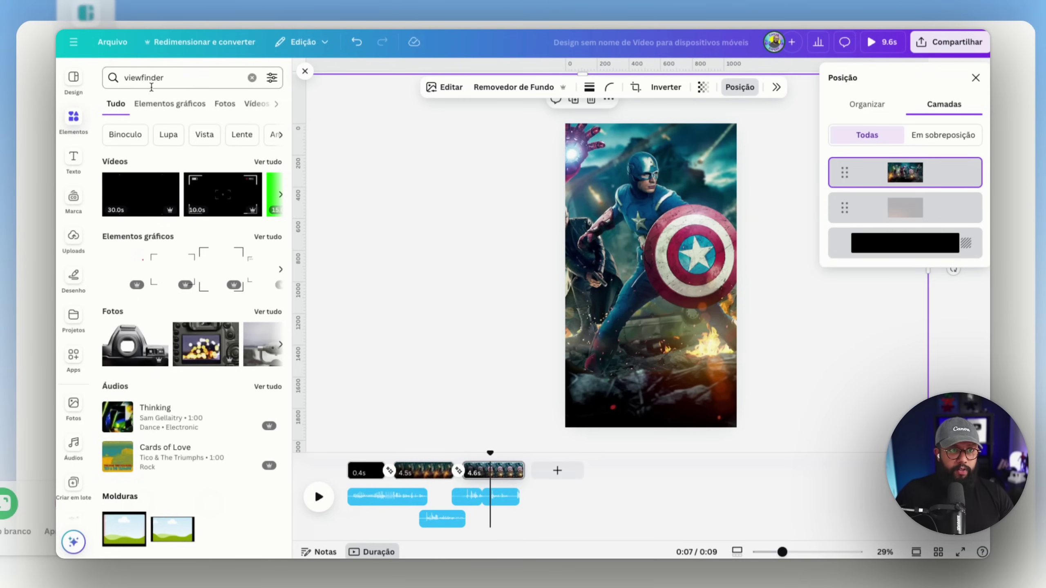
Step: Add the thick corner-bracket viewfinder graphic to the page and place it around Captain America's head
click(180, 105)
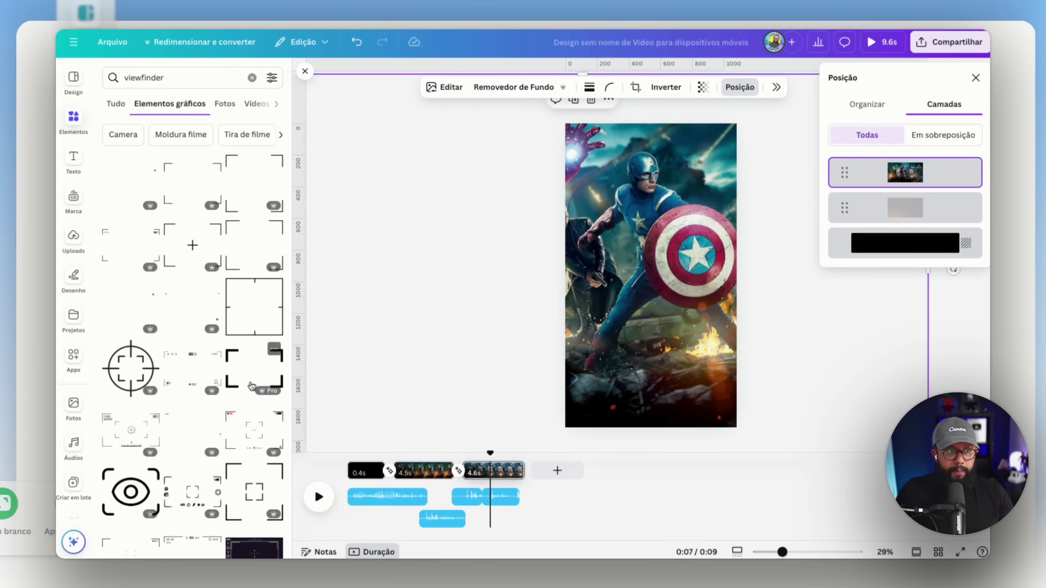
scroll(256, 377, down, 3)
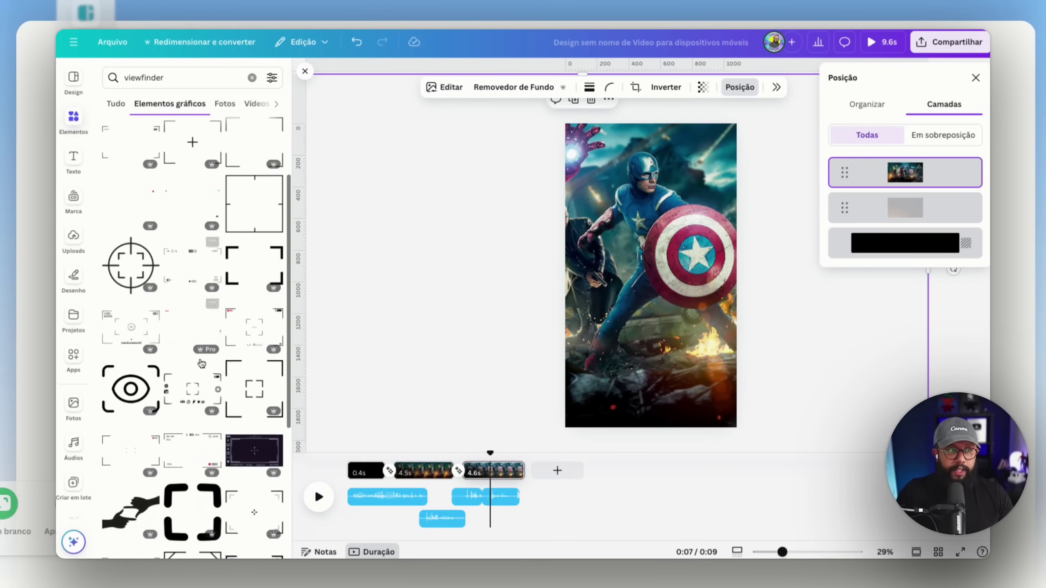
scroll(264, 368, up, 1)
scroll(264, 369, up, 2)
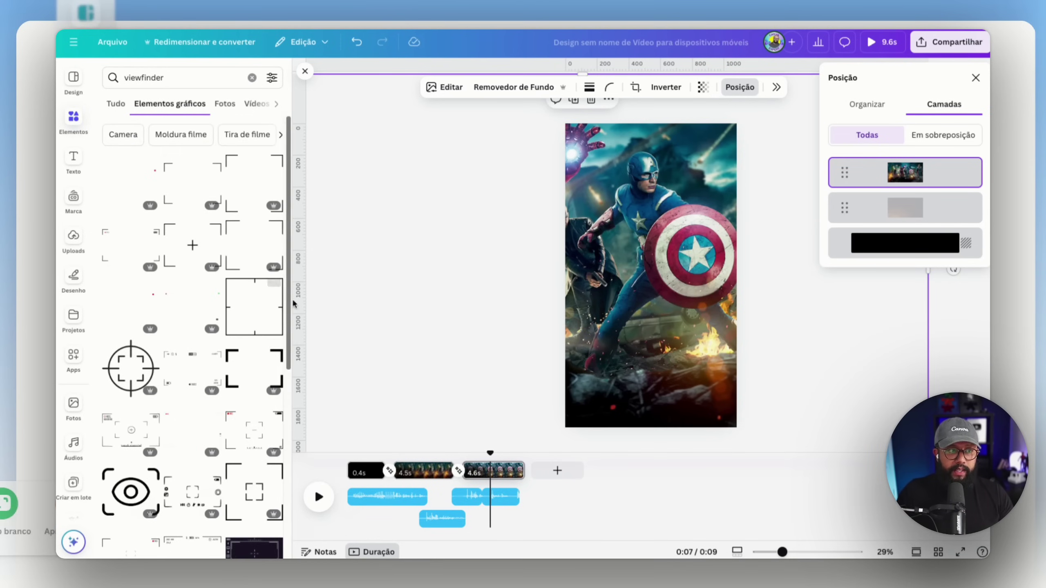
click(264, 369)
drag(679, 296, 671, 195)
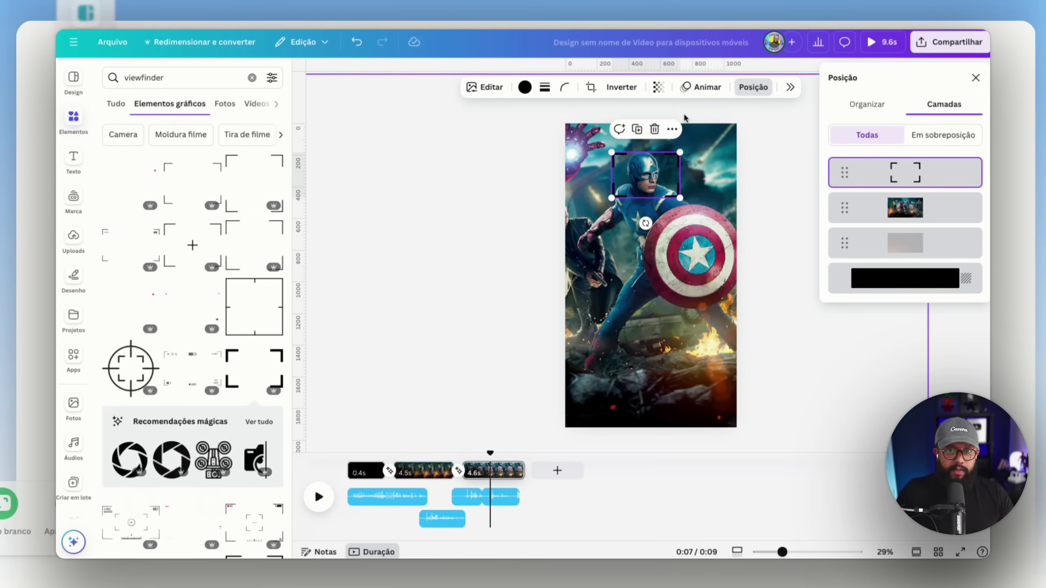
Step: Recolor the viewfinder brackets white and deselect them
click(524, 88)
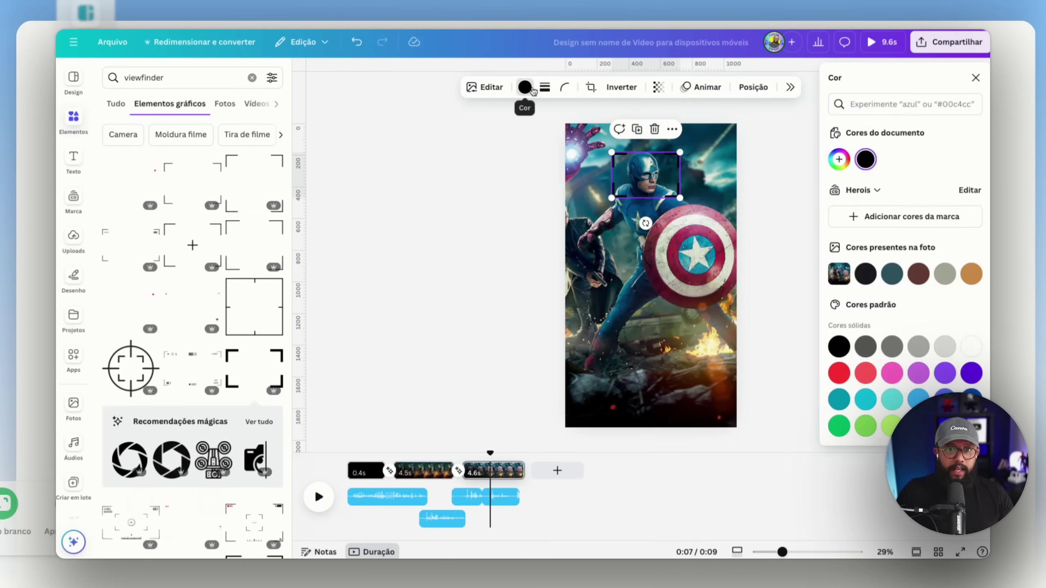
click(979, 349)
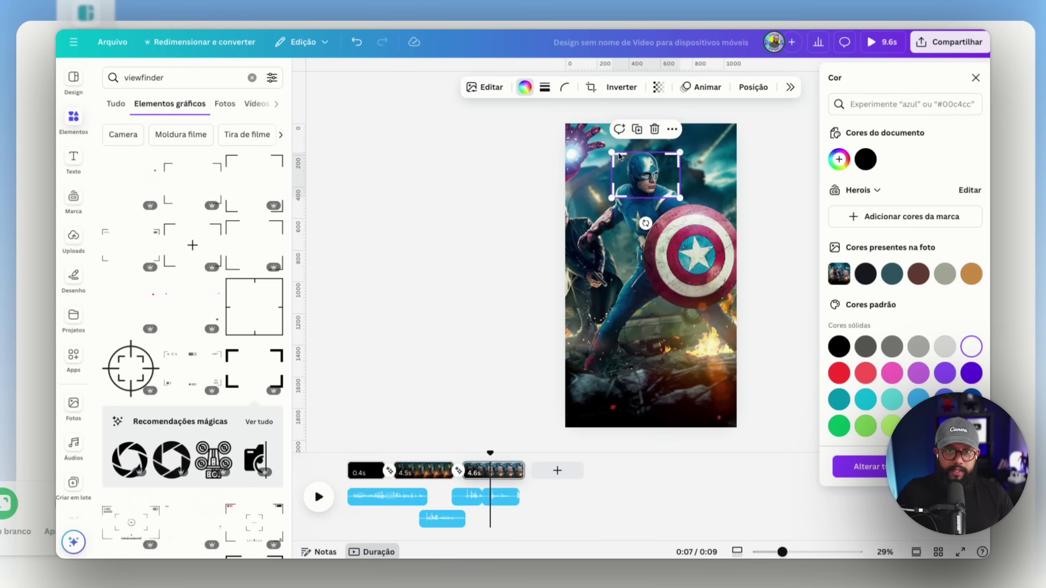
click(778, 152)
click(773, 152)
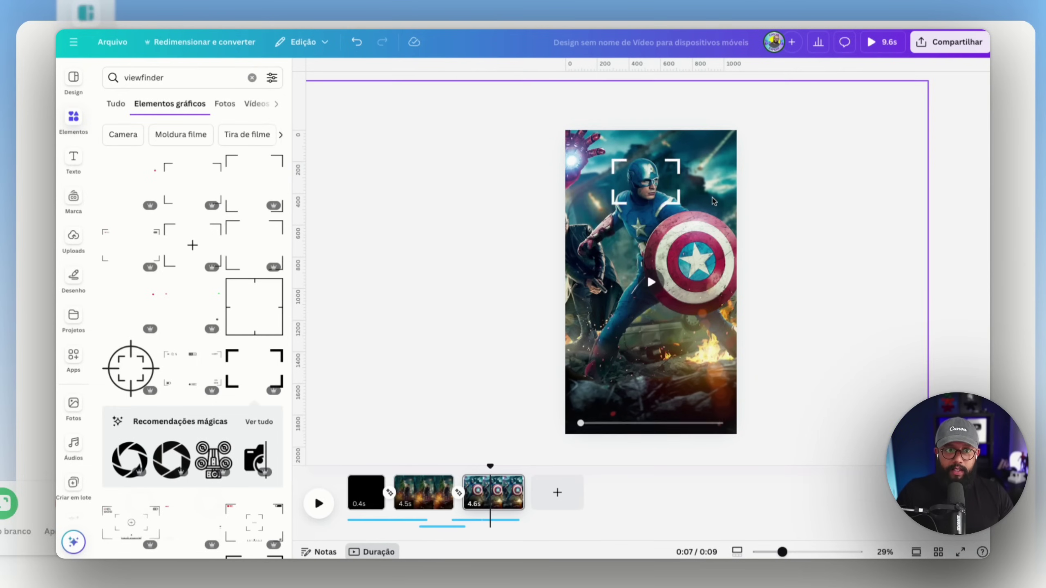
Step: Reorder the page's layers so the spark overlay sits above the Avengers image and below the viewfinder brackets
click(682, 351)
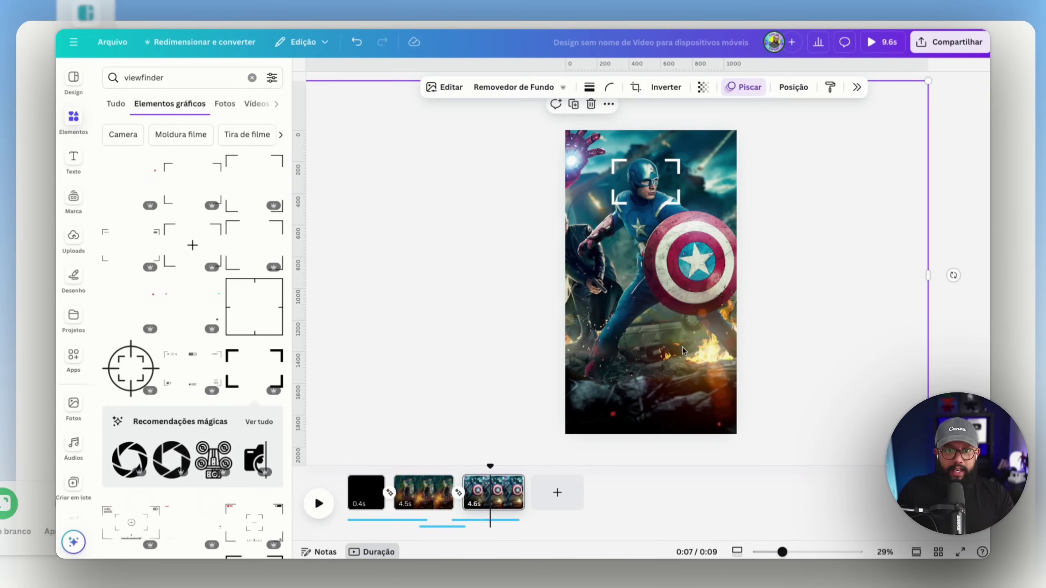
click(791, 88)
click(890, 173)
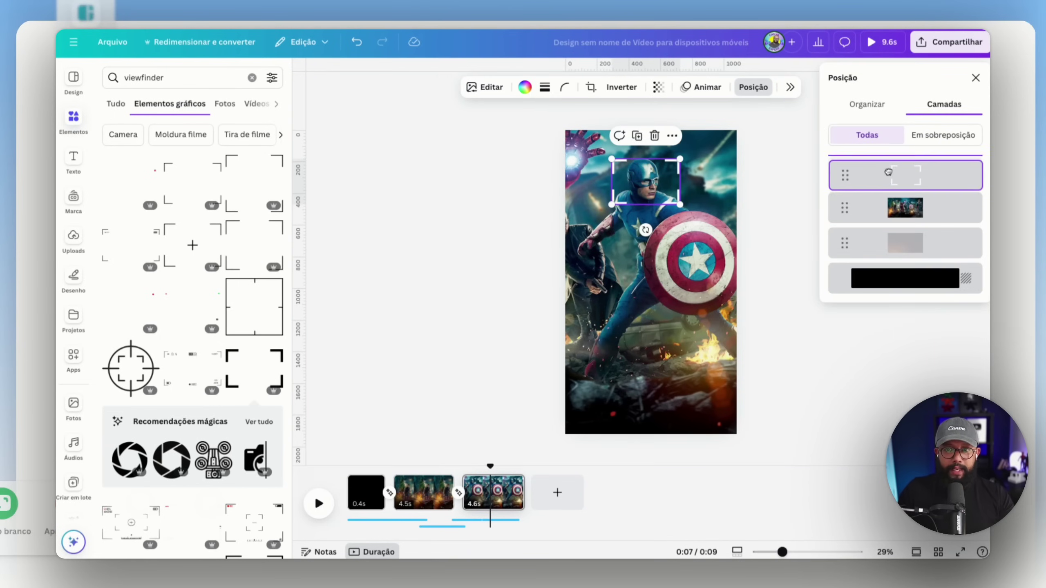
click(890, 245)
drag(885, 215, 885, 206)
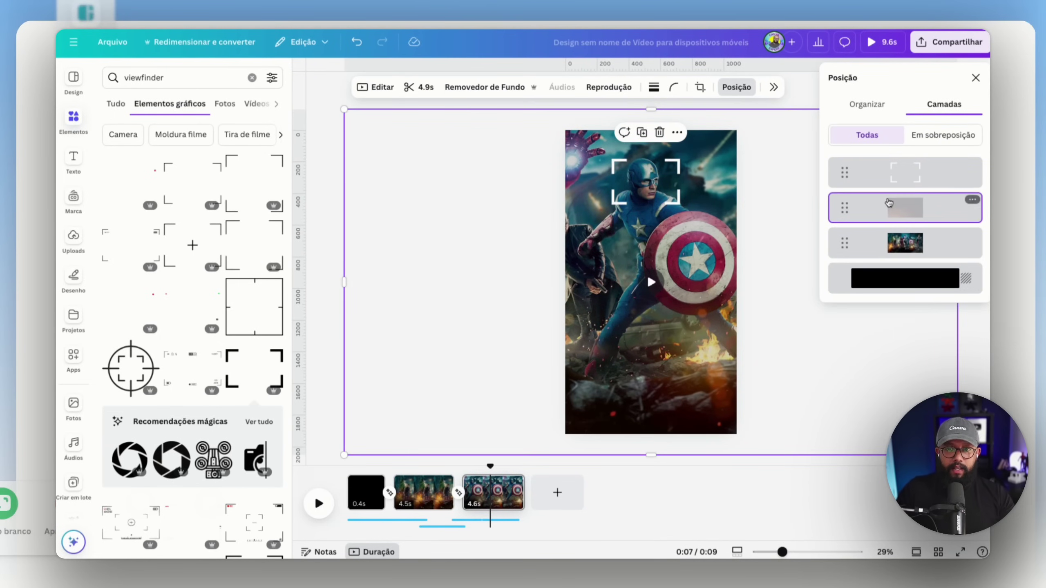
Step: Preview the video from the start through the Captain America page with the viewfinder brackets
drag(491, 469, 364, 466)
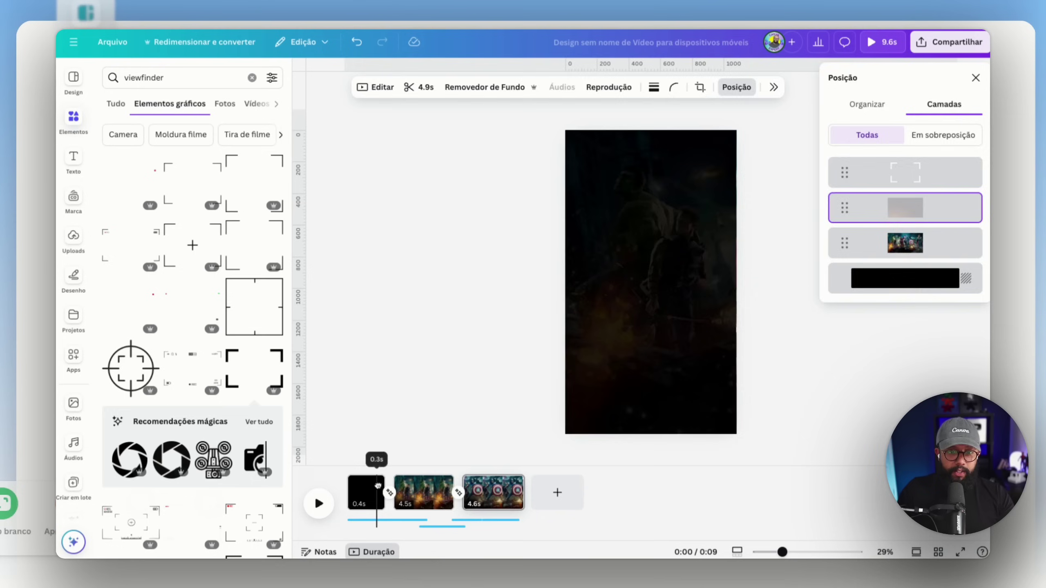
click(318, 503)
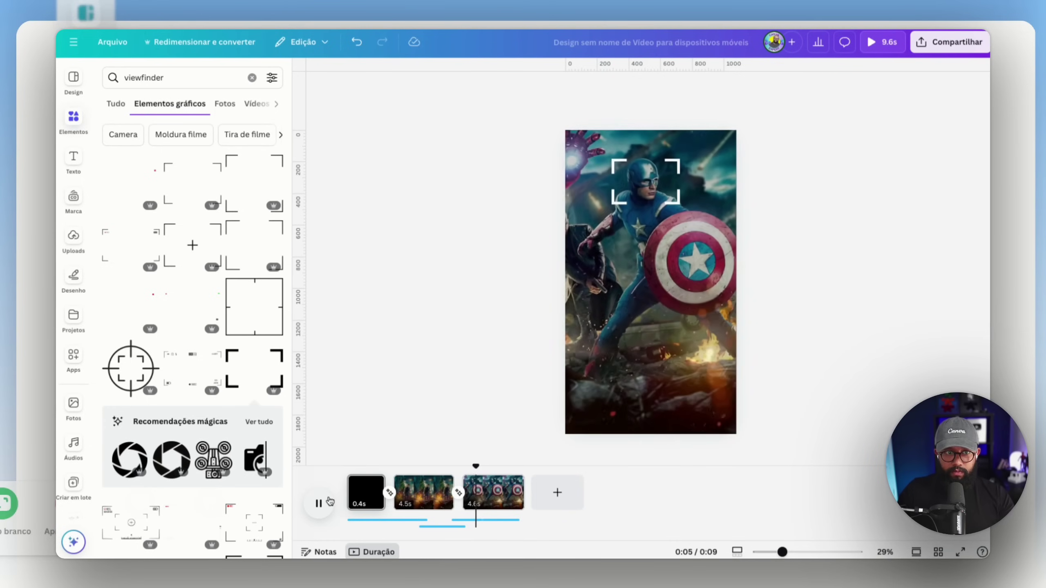
click(329, 502)
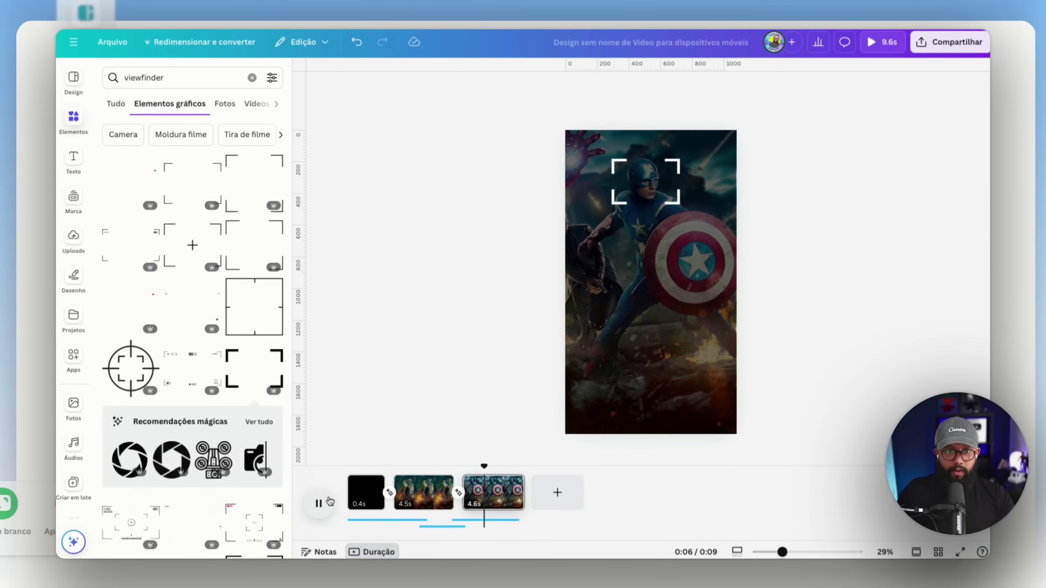
click(330, 501)
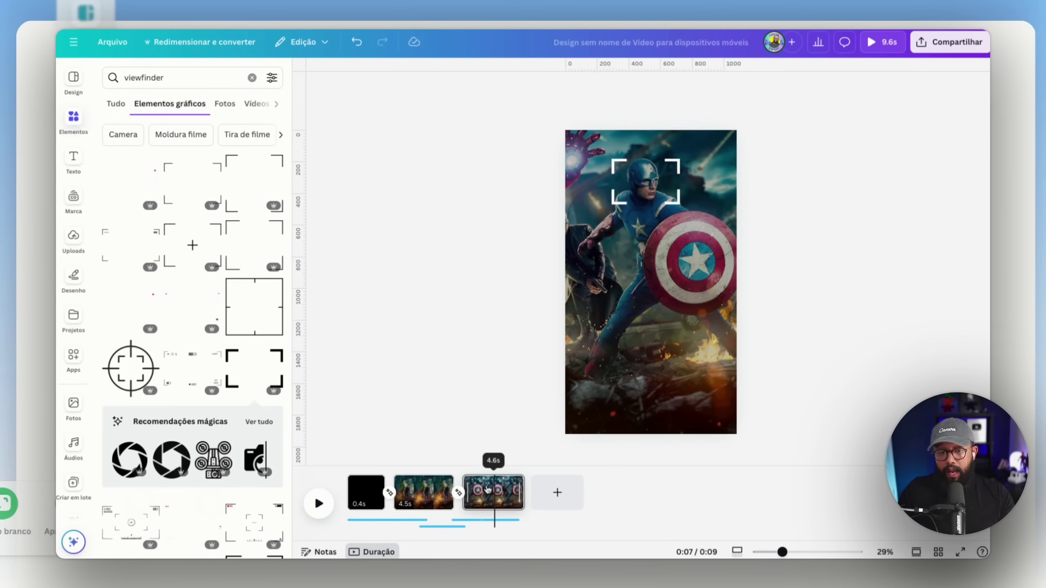
Step: Try to shorten the last narration clip to 2.7 seconds near the 0:06 mark, and undo the narration edits
click(488, 521)
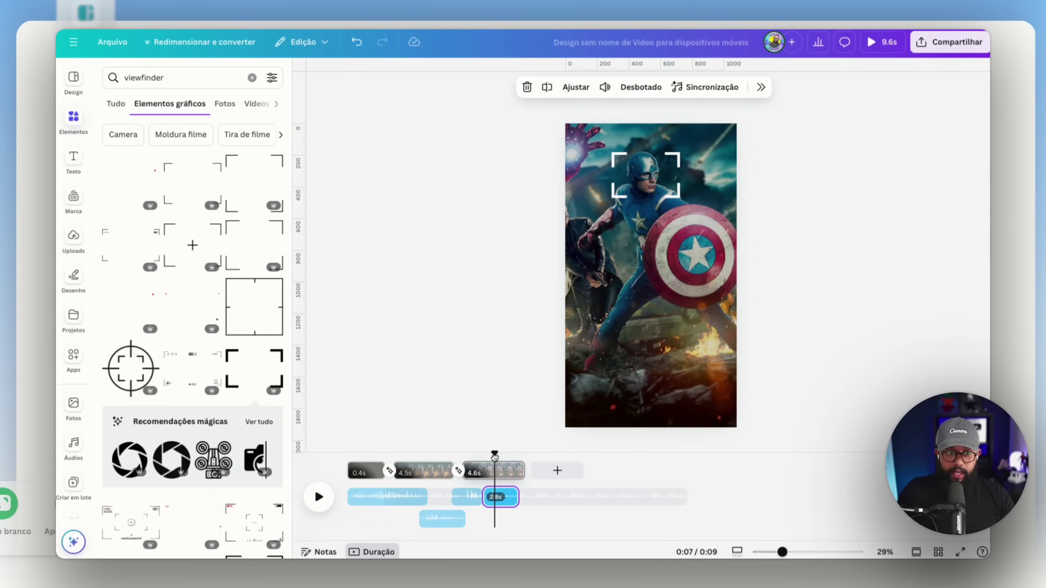
drag(494, 457, 484, 461)
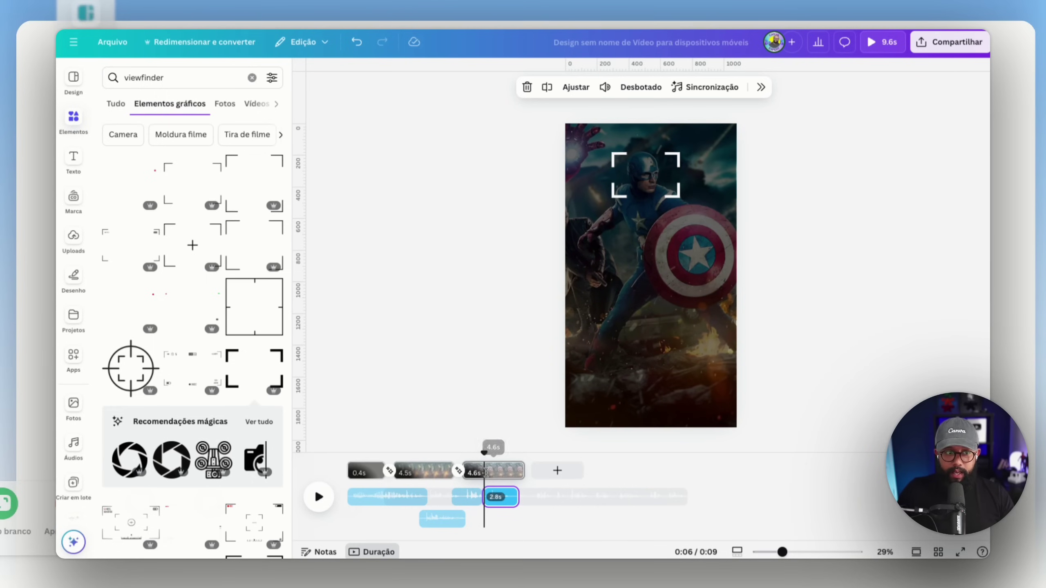
click(486, 473)
click(488, 473)
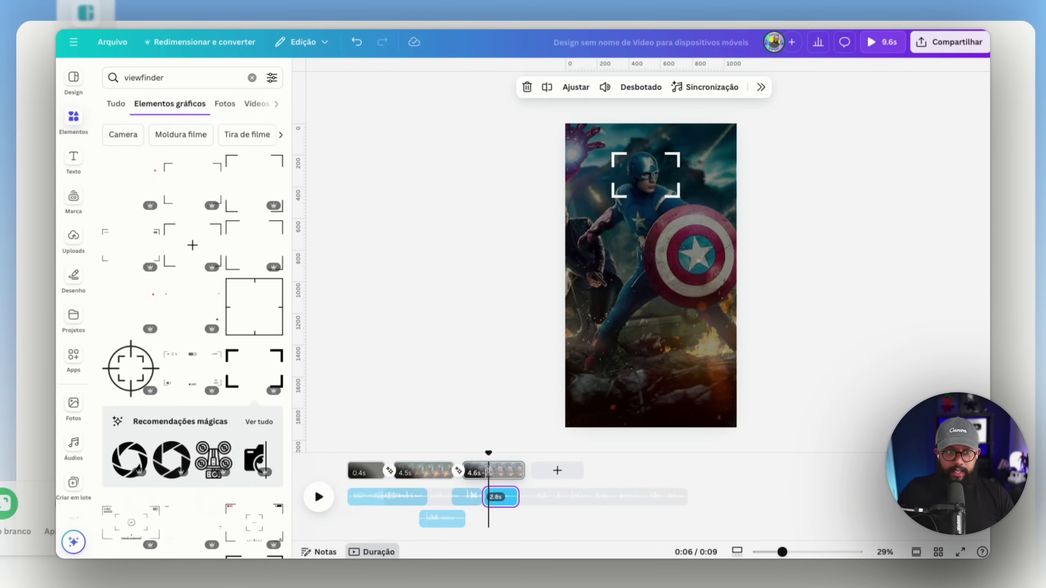
drag(488, 454, 484, 460)
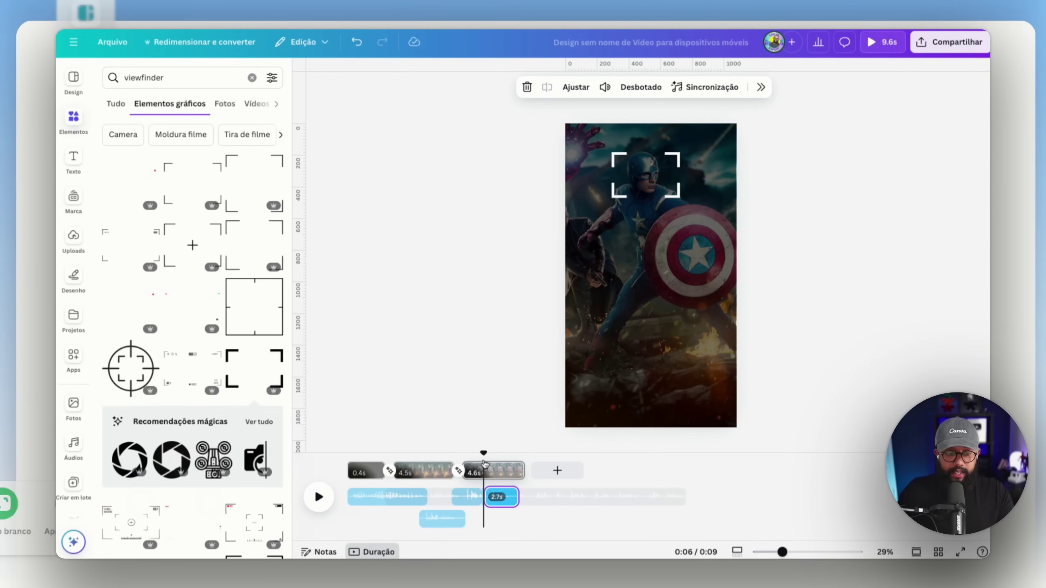
key(super+z)
Step: Split the Captain America page at about 6.2 seconds, preview it, and move the last narration clip slightly earlier to overlap the preceding one
click(493, 477)
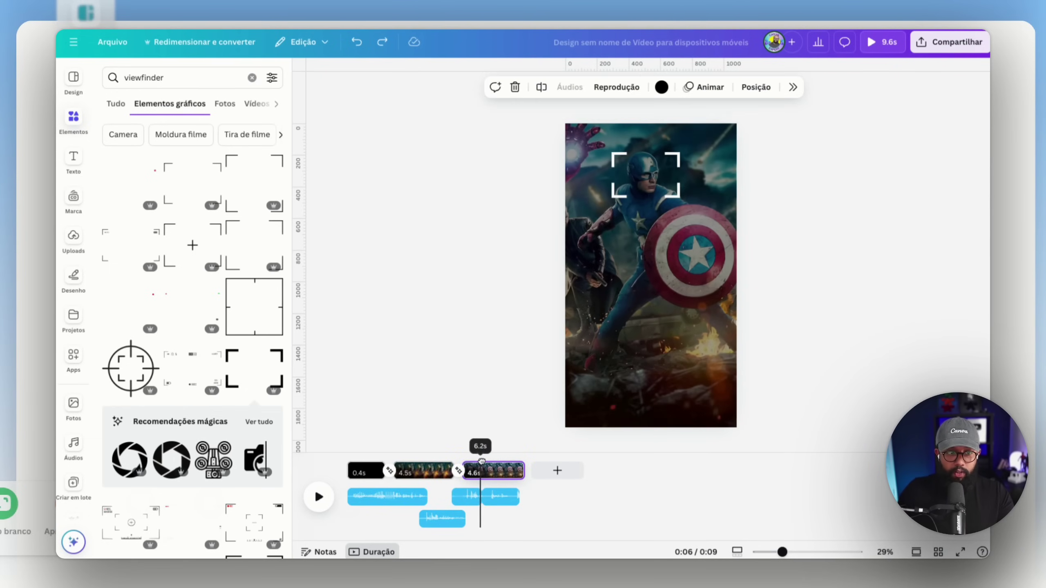
key(s)
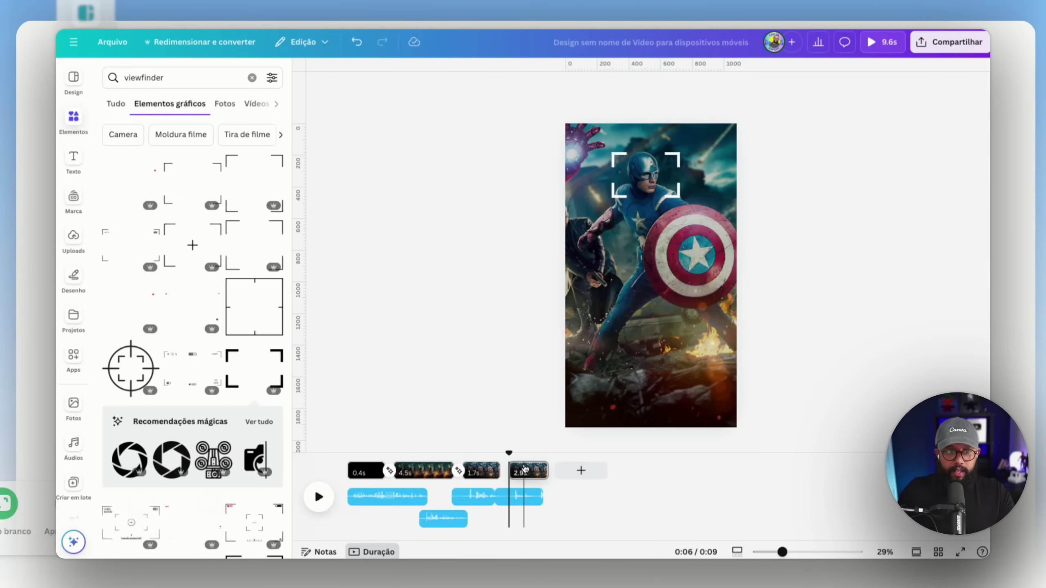
key(space)
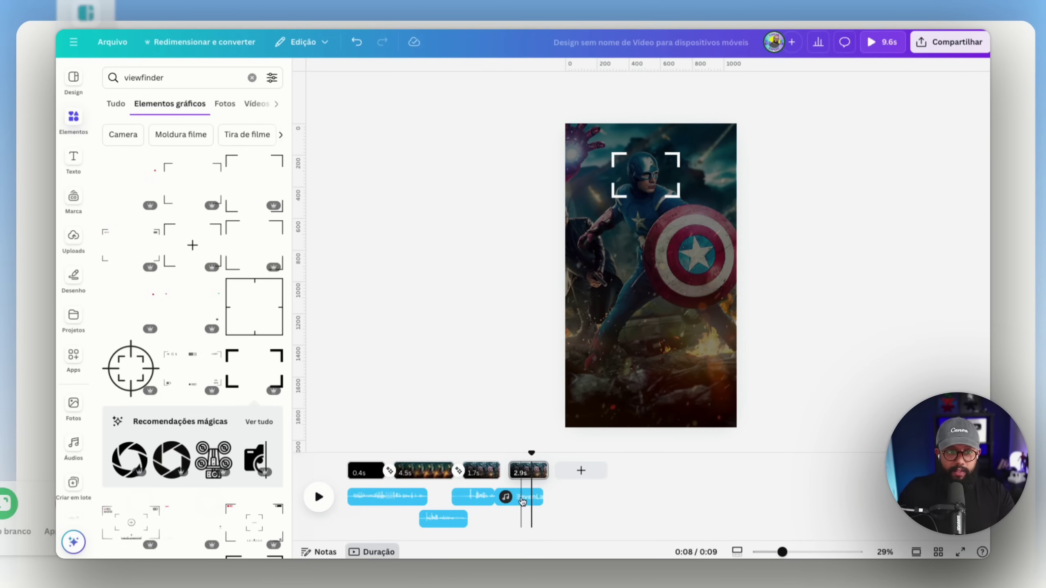
drag(518, 500, 511, 500)
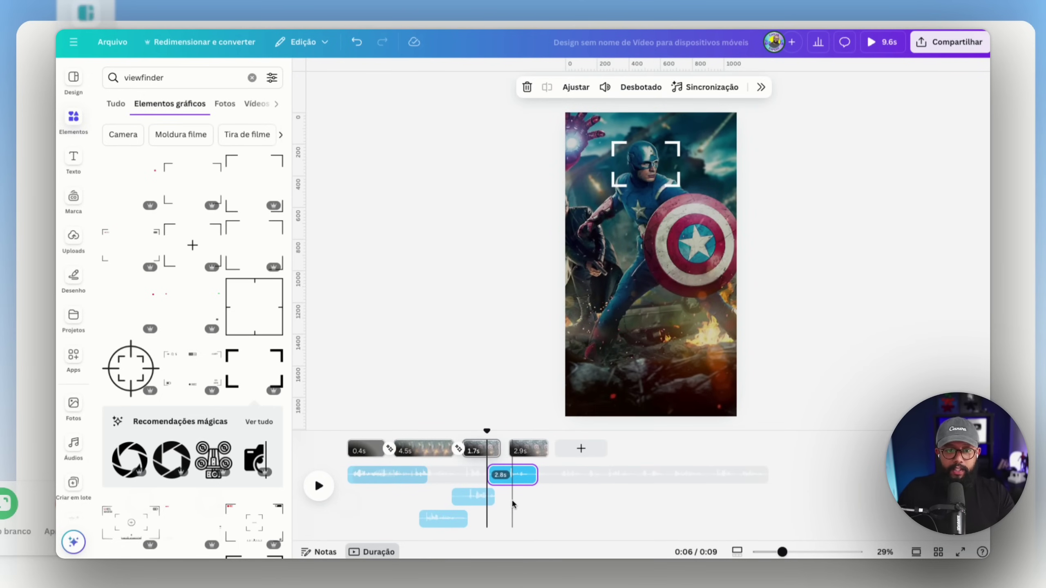
Step: Add the Combinar transition between the two Captain America pages and select the last page
click(512, 455)
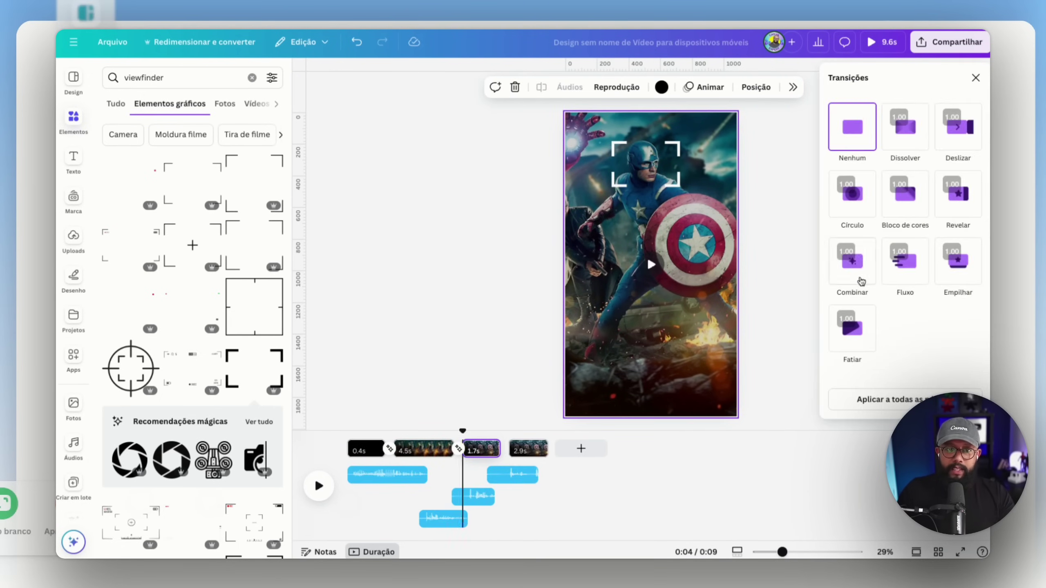
click(852, 261)
click(522, 449)
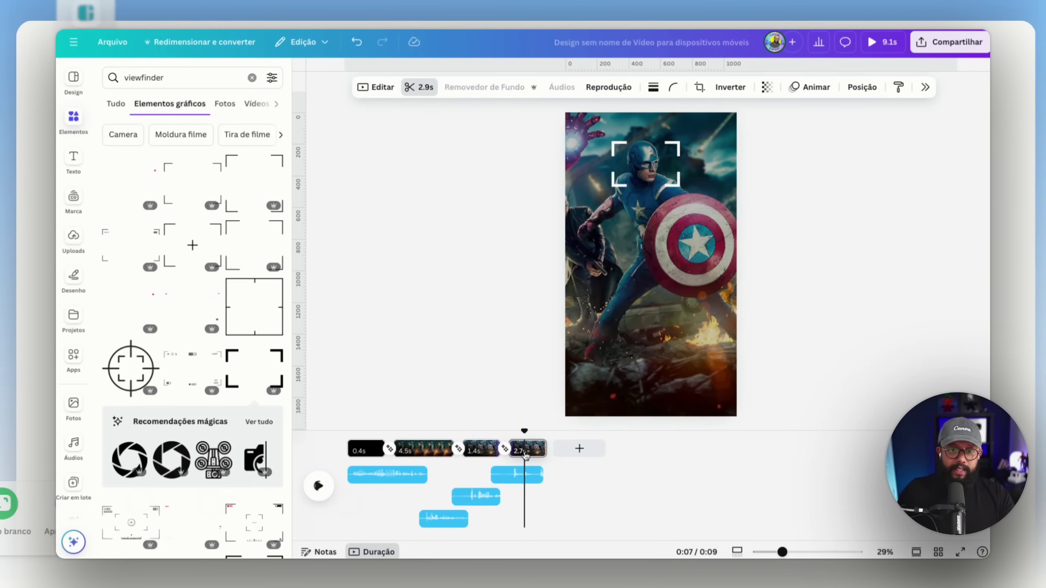
Step: Reposition the last page's Avengers image to show Iron Man and move the viewfinder brackets over his face
click(865, 88)
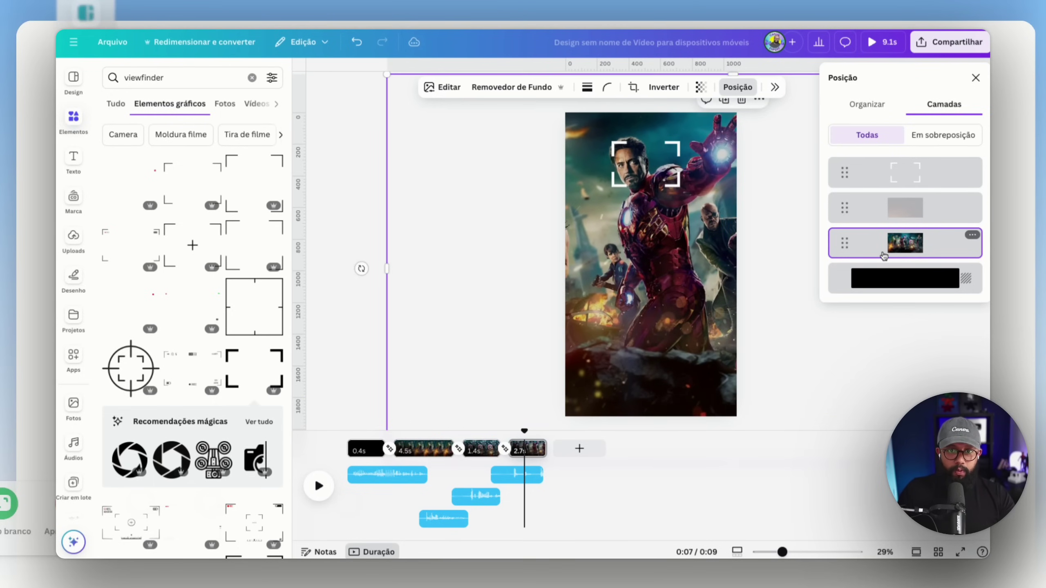
click(664, 166)
mouse_move(664, 166)
mouse_down()
mouse_move(635, 164)
mouse_move(652, 167)
mouse_up()
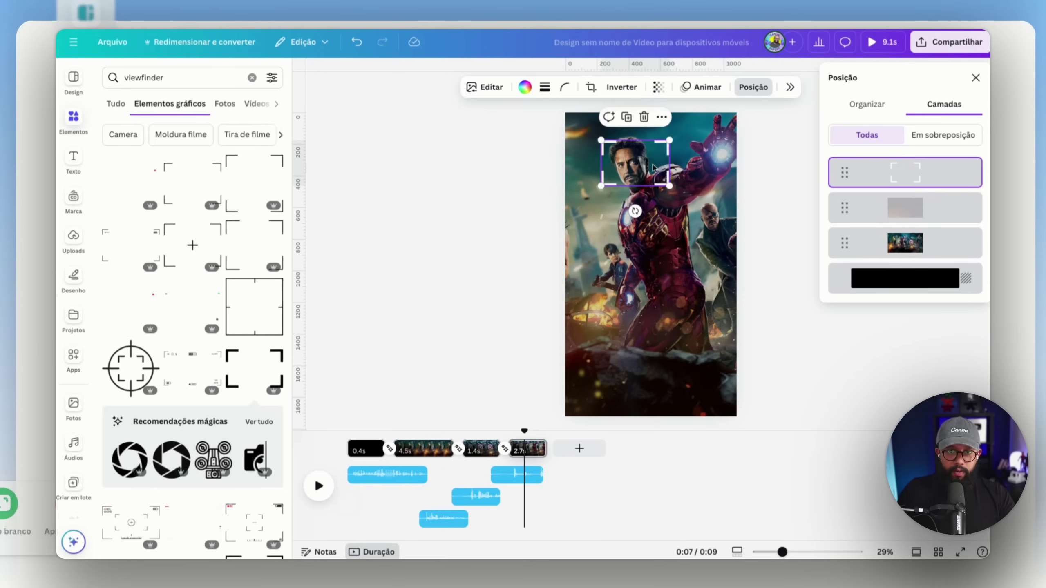
Step: Preview the video from the end of the 4.5-second group page through the Iron Man page
drag(524, 432, 447, 438)
click(319, 487)
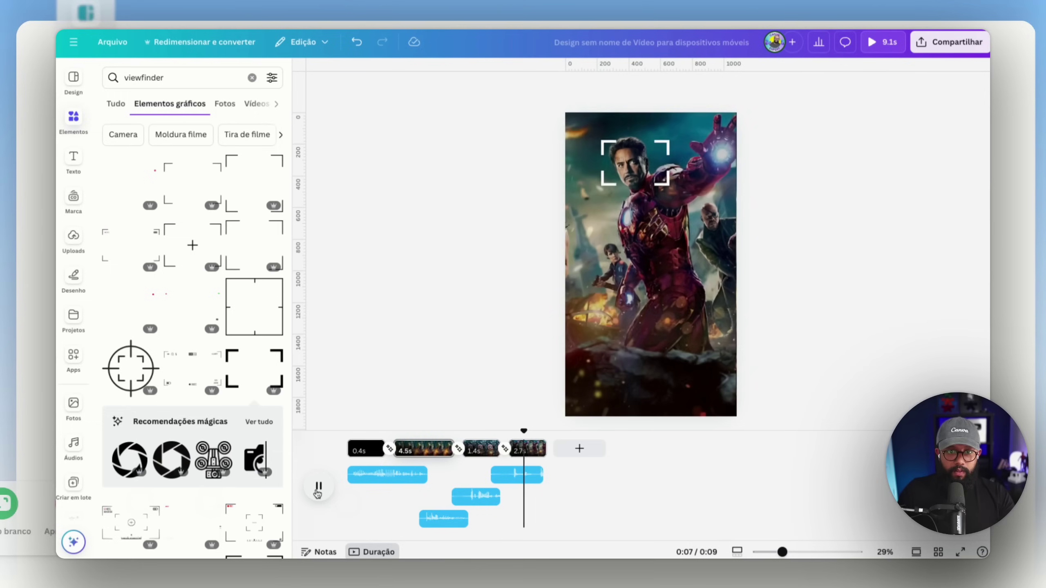
click(318, 489)
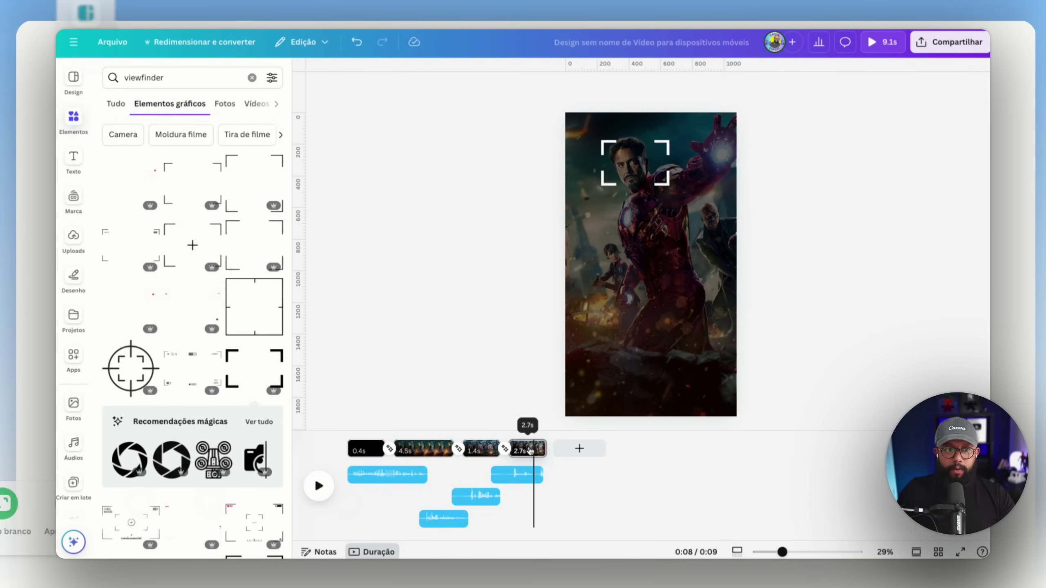
Step: Duplicate the Iron Man page and shorten the first of the two copies to 1.6 seconds
click(530, 451)
right_click(532, 449)
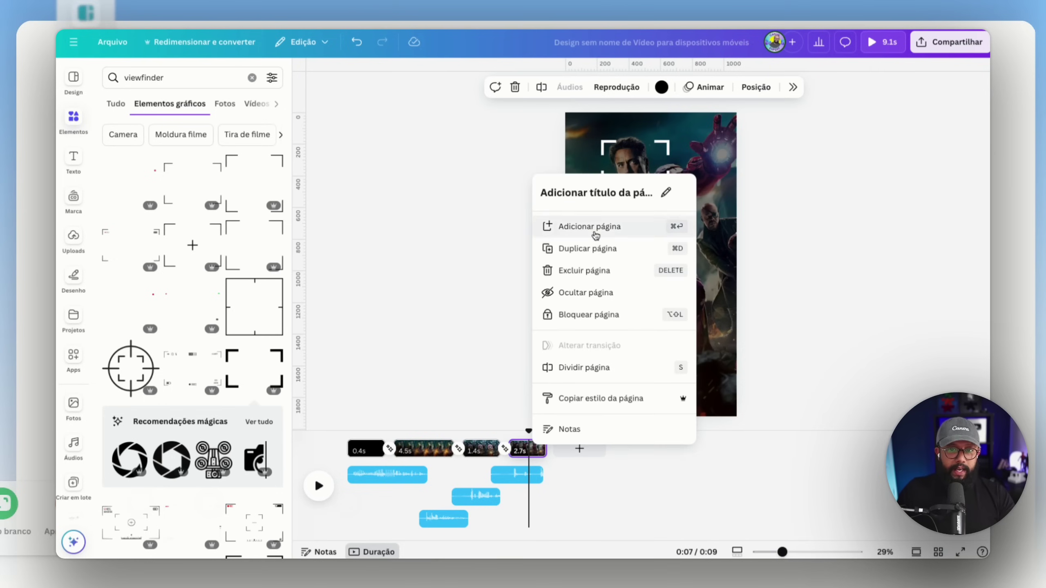
click(589, 249)
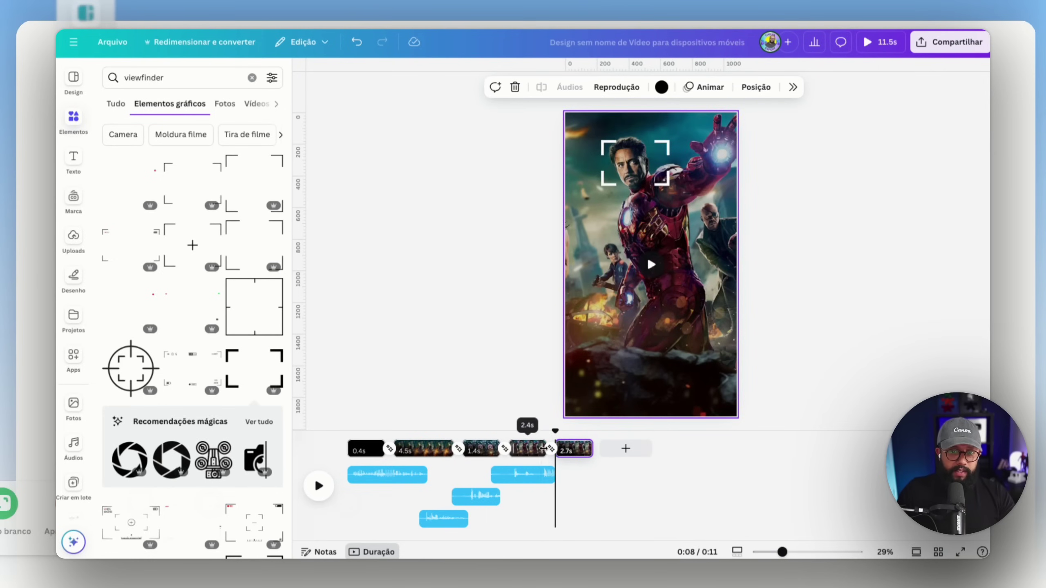
mouse_move(541, 448)
mouse_down()
mouse_move(531, 448)
mouse_move(548, 446)
mouse_up()
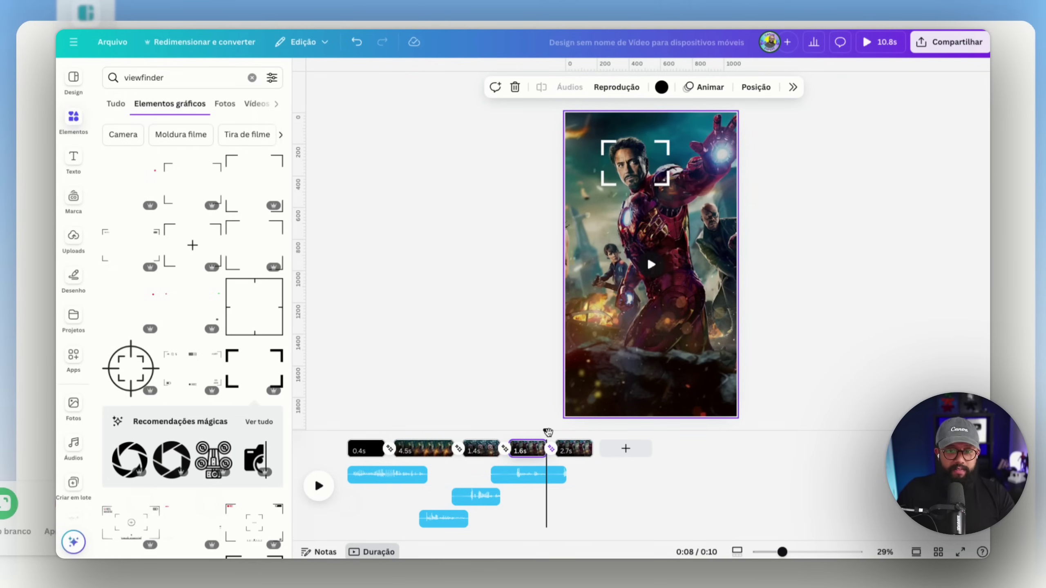
Step: Extend the last narration clip to 4.7 seconds and split it at the end of the 1.6-second Iron Man page
key(space)
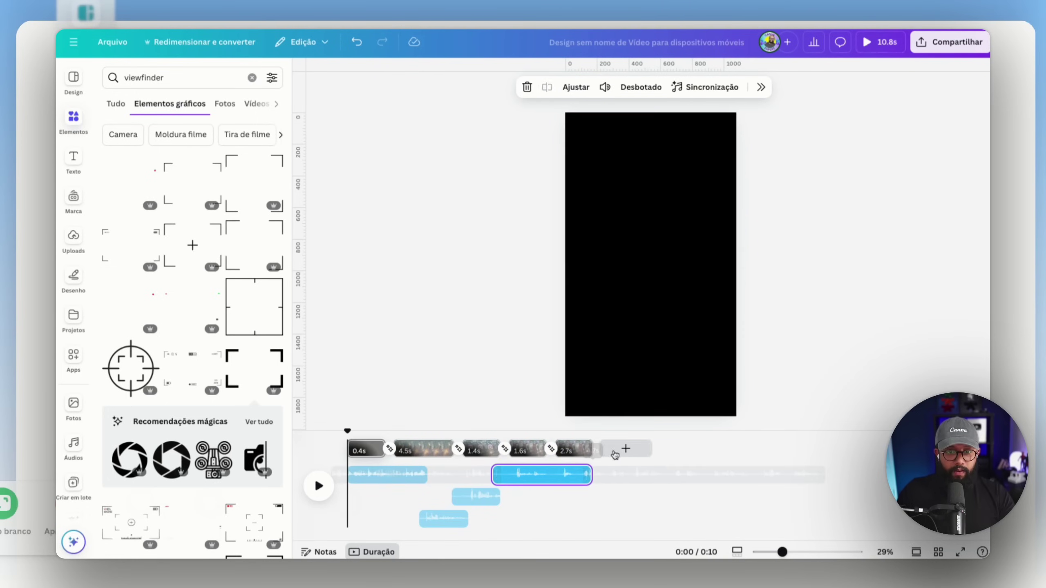
click(554, 474)
drag(559, 436, 535, 445)
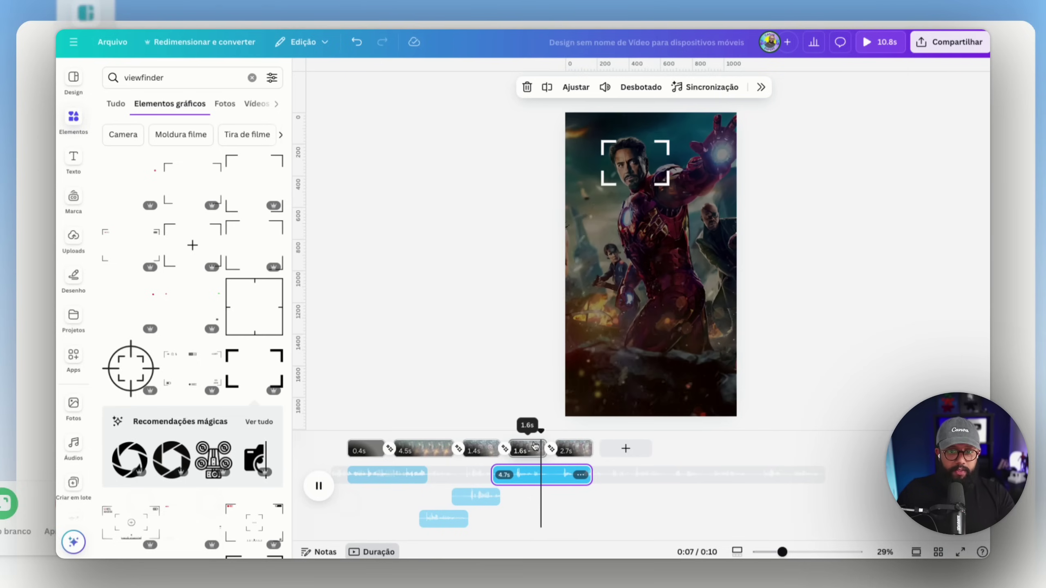
key(s)
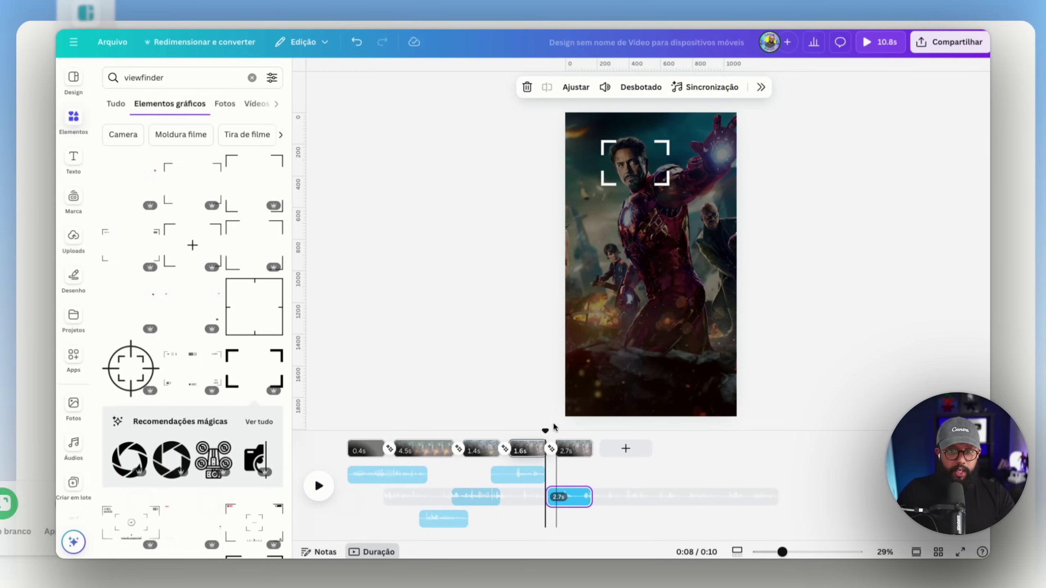
Step: Reposition the last page's image to show Thor with the viewfinder brackets around his face, and preview the video
double_click(571, 497)
click(668, 289)
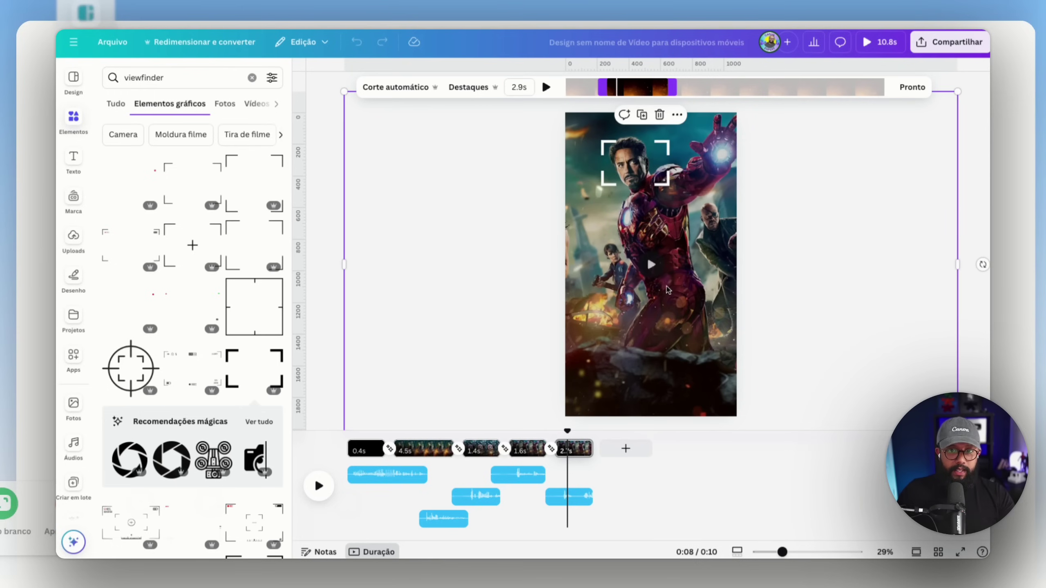
click(783, 237)
click(855, 87)
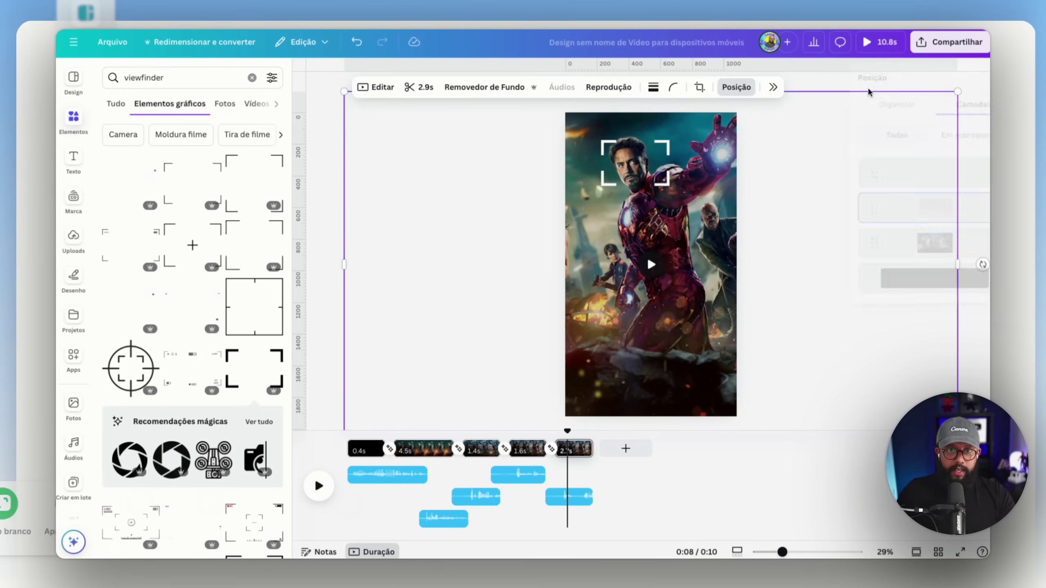
click(885, 251)
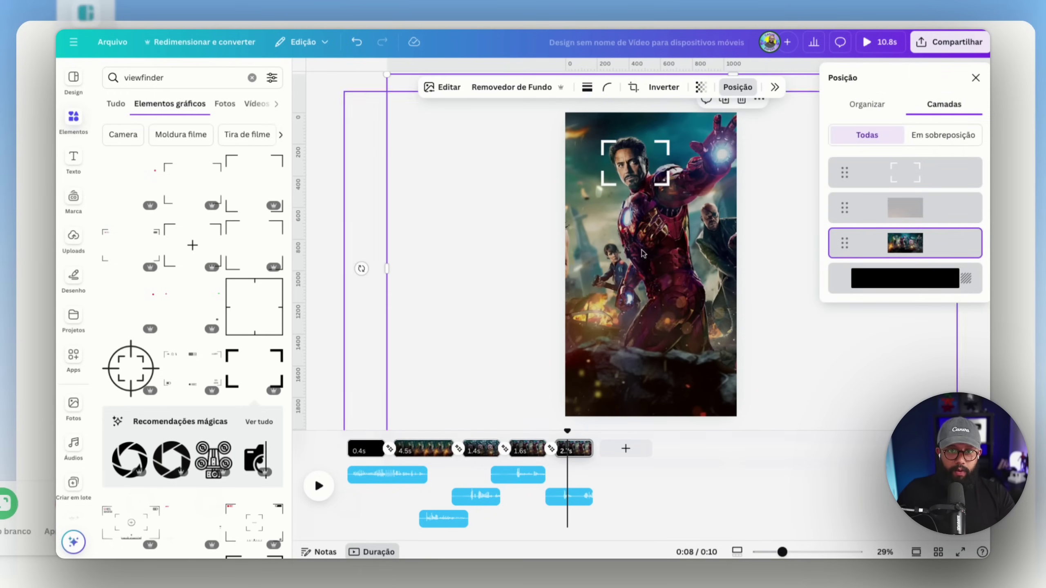
drag(386, 269, 301, 264)
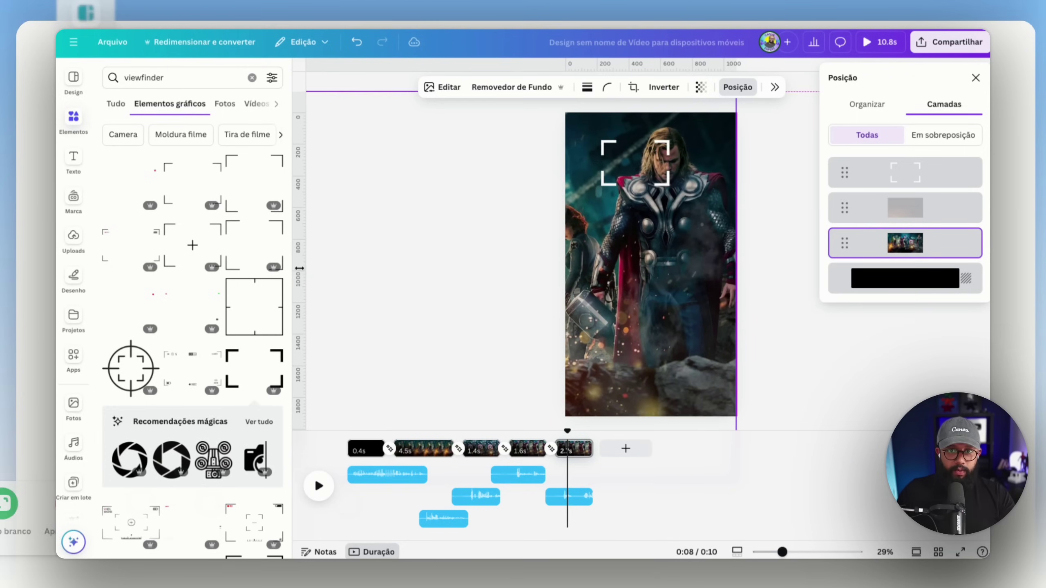
drag(637, 168, 669, 166)
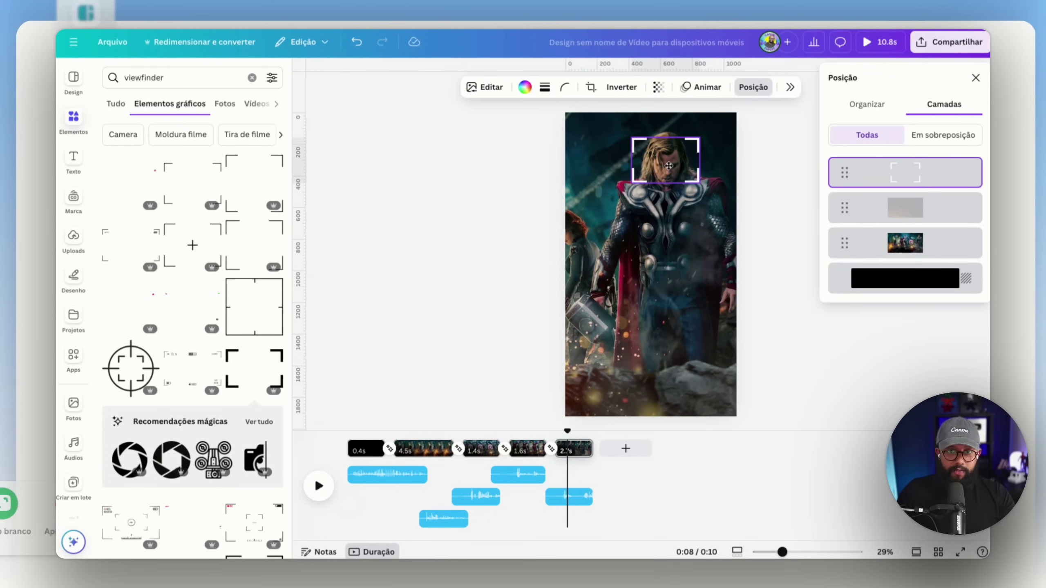
click(319, 487)
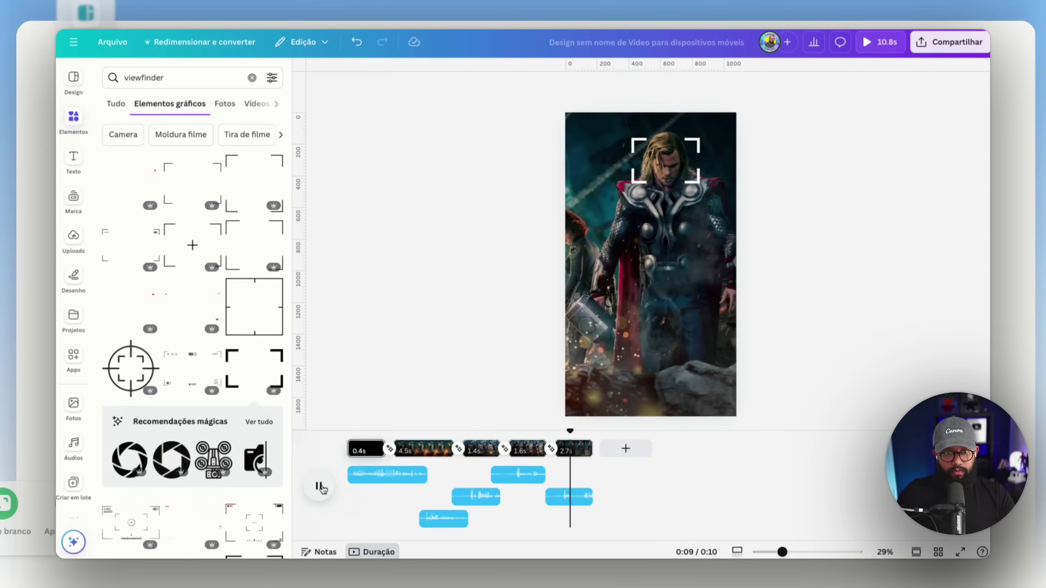
click(320, 487)
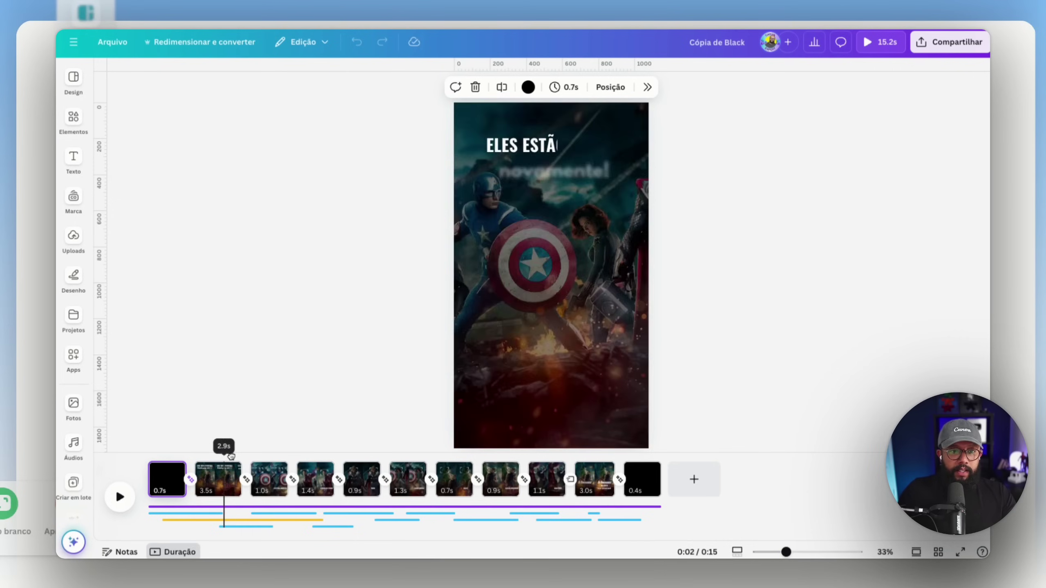
Step: Switch to the Cópia de Black design, examine the title texts on its 3.5-second page, and preview them from about 0.5 seconds
drag(222, 460, 206, 504)
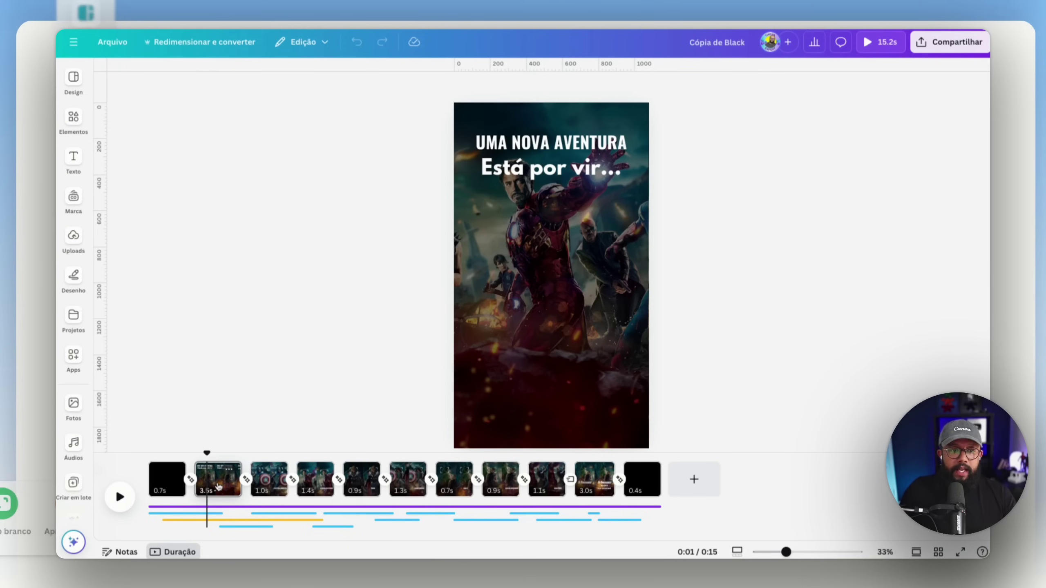
click(215, 486)
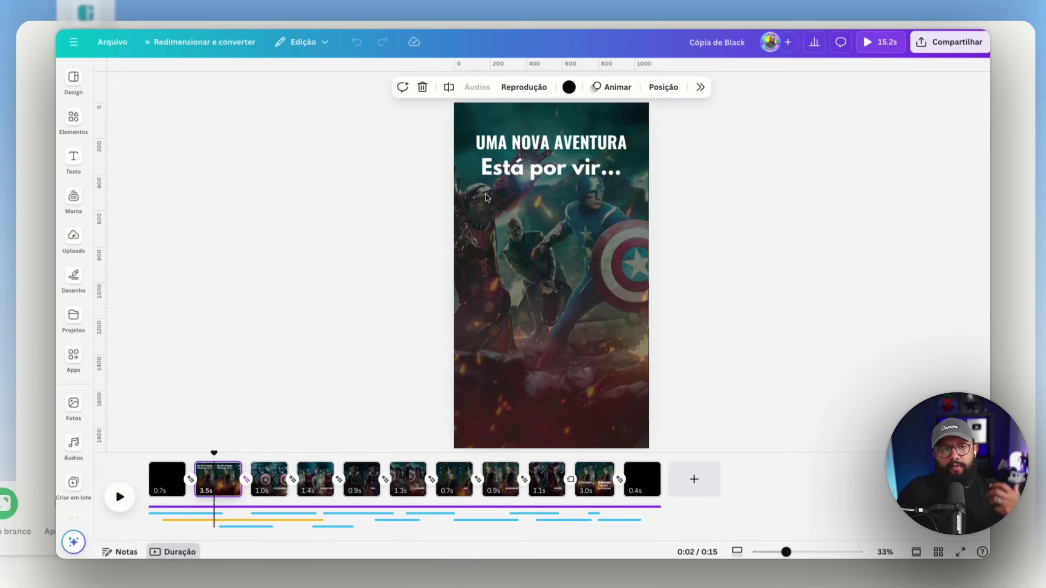
click(461, 188)
click(462, 181)
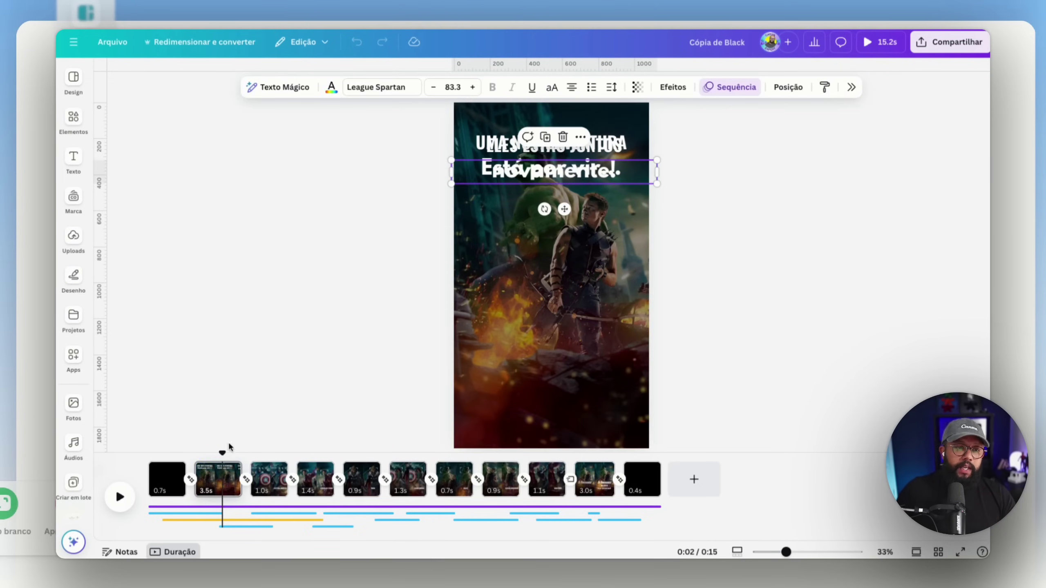
drag(215, 453, 175, 454)
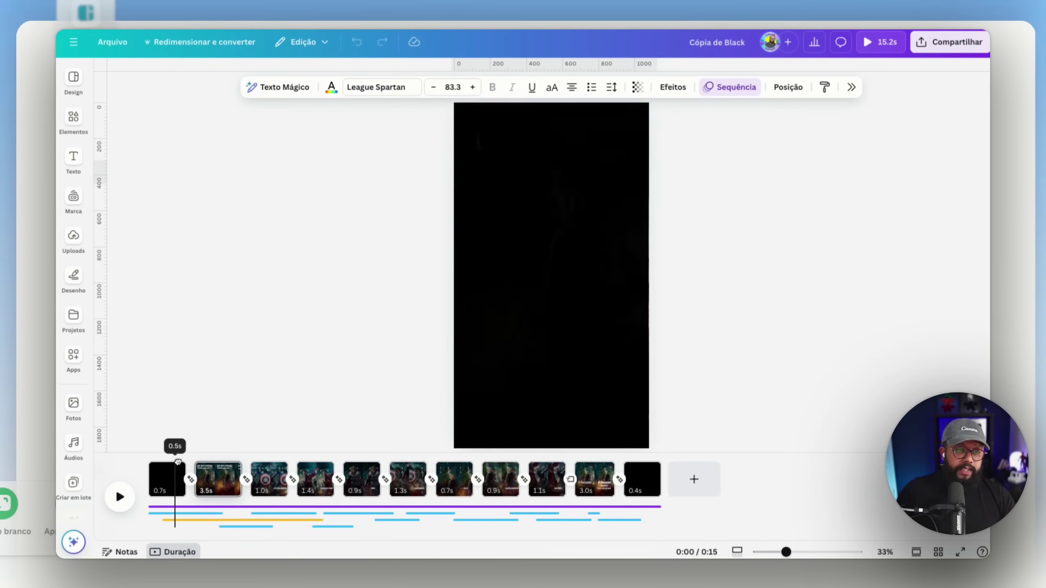
click(130, 497)
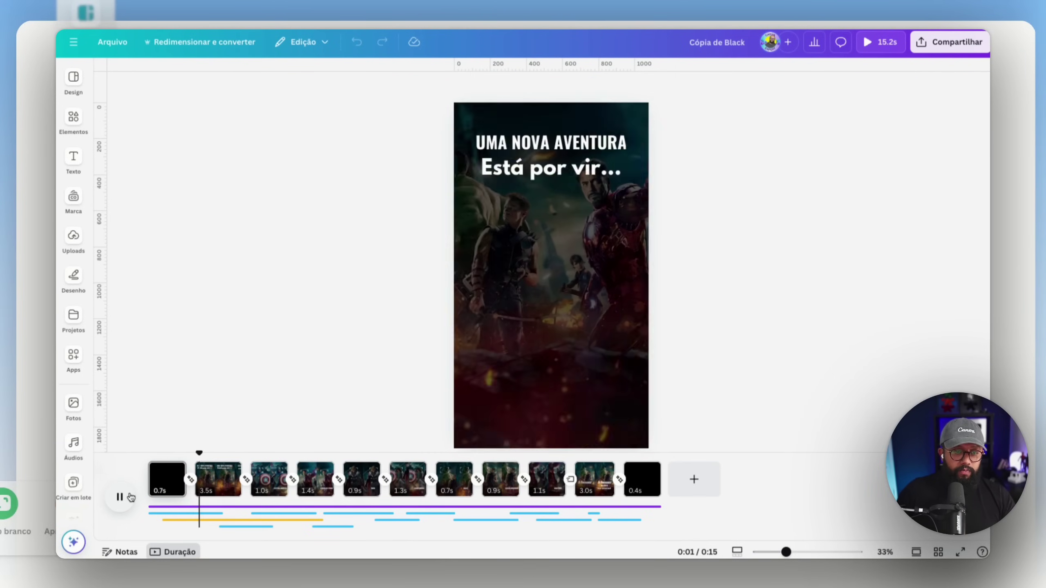
click(130, 497)
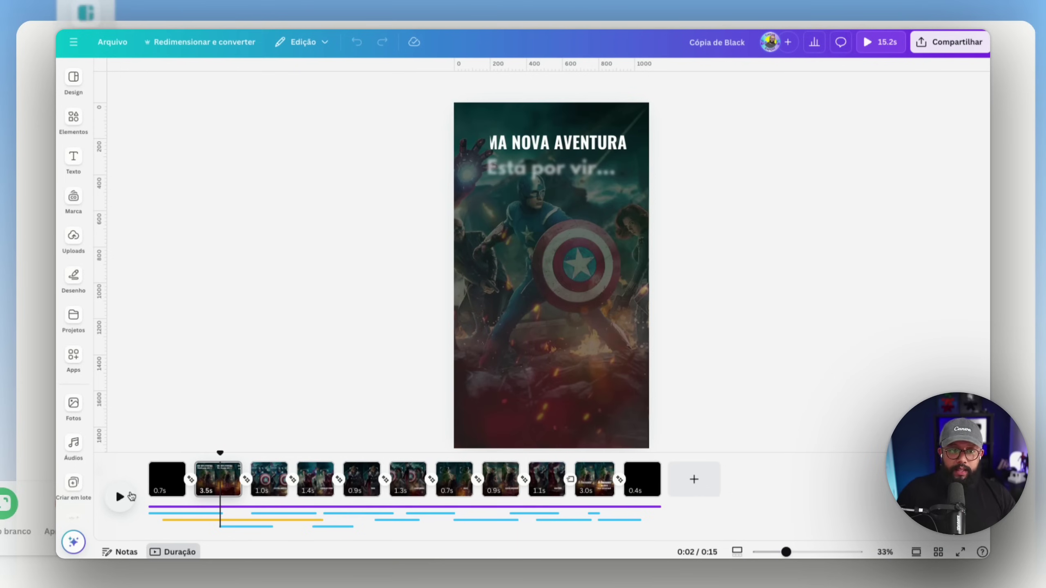
Step: Expand the design's audio tracks and search the elements library for "boom" audio
click(215, 507)
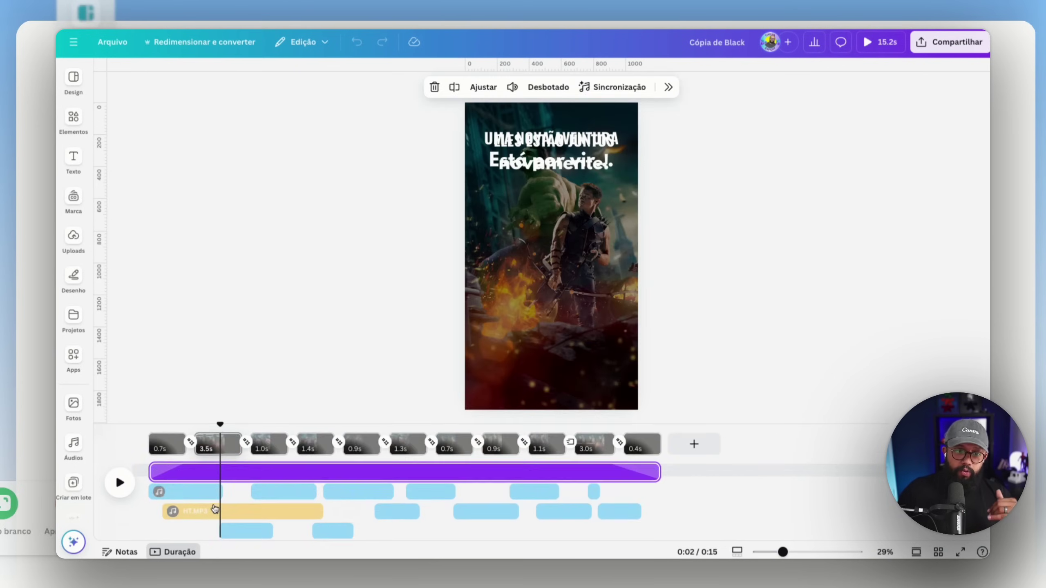
drag(220, 417, 153, 416)
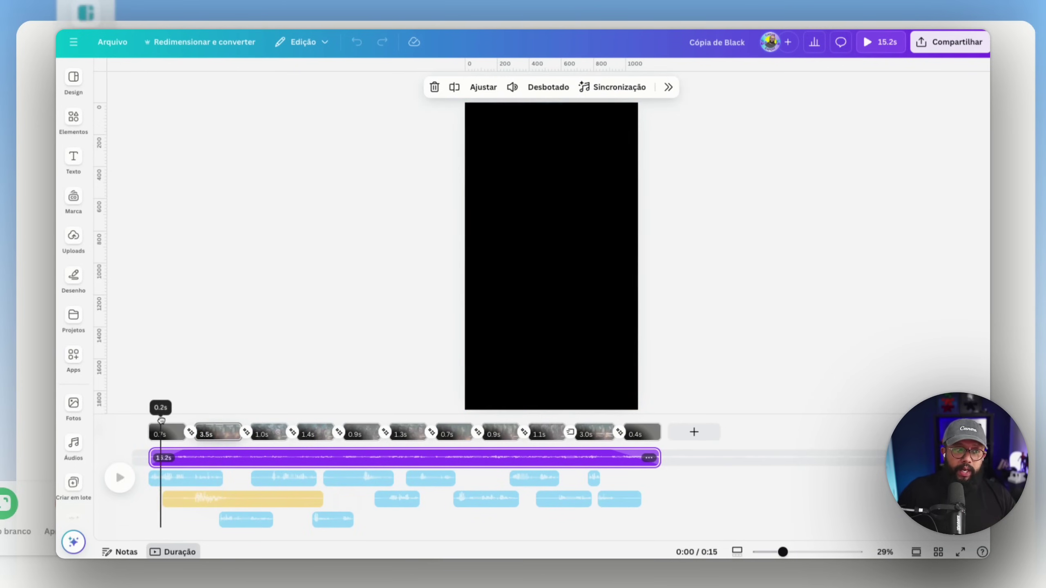
click(73, 116)
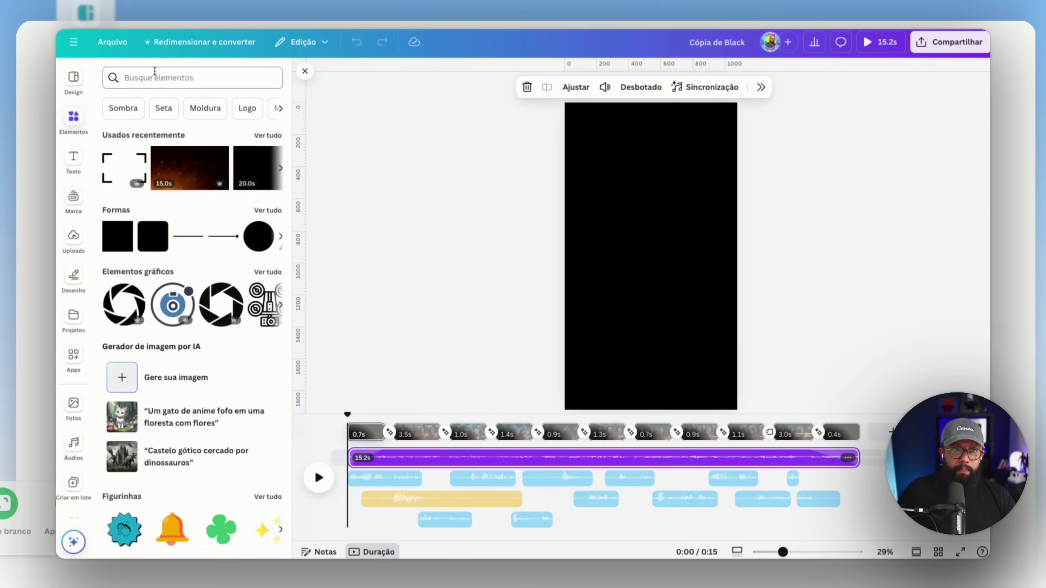
click(190, 78)
text(boom)
key(Return)
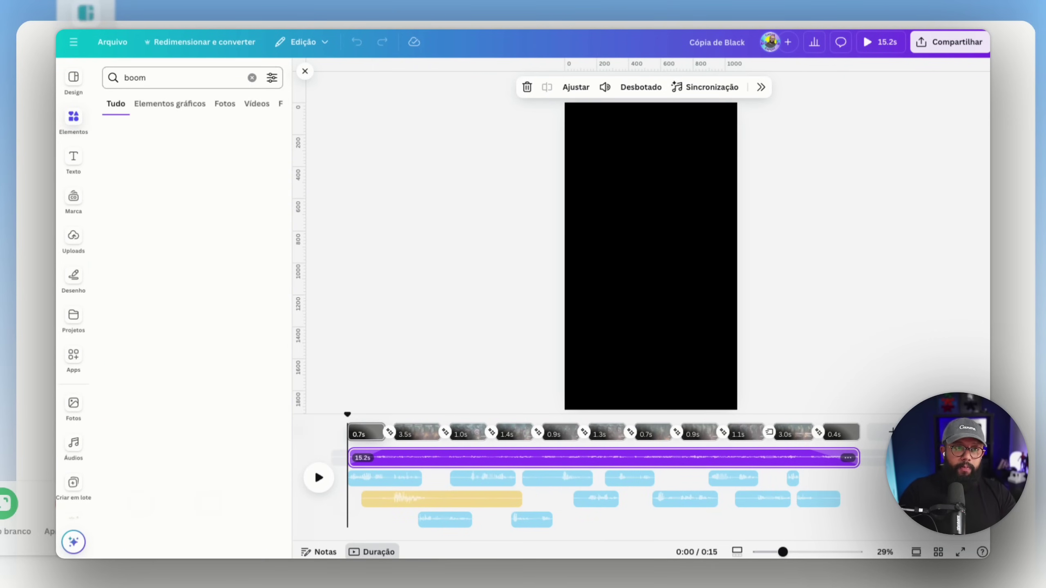
scroll(211, 106, right, 3)
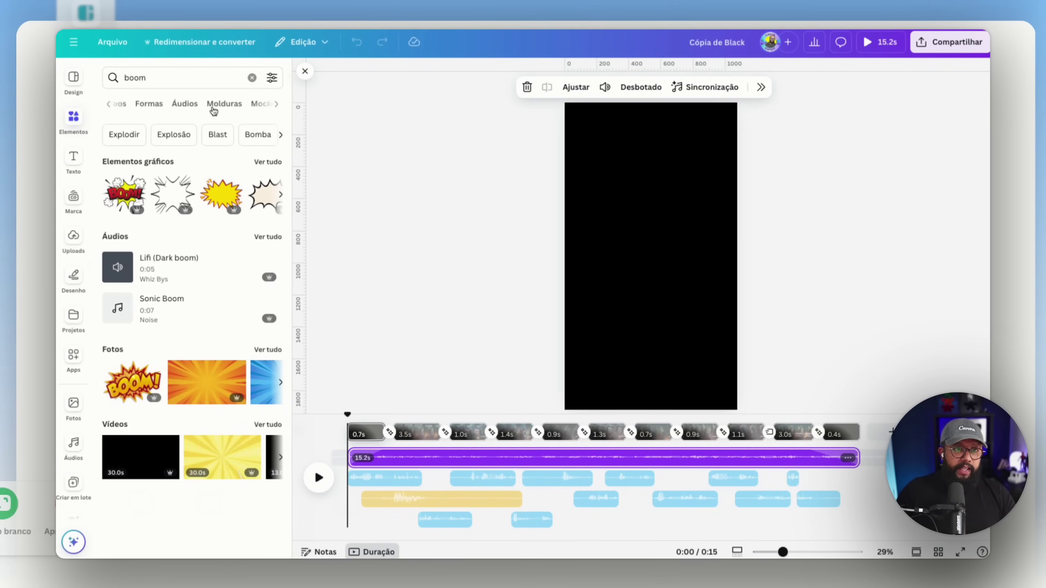
click(200, 104)
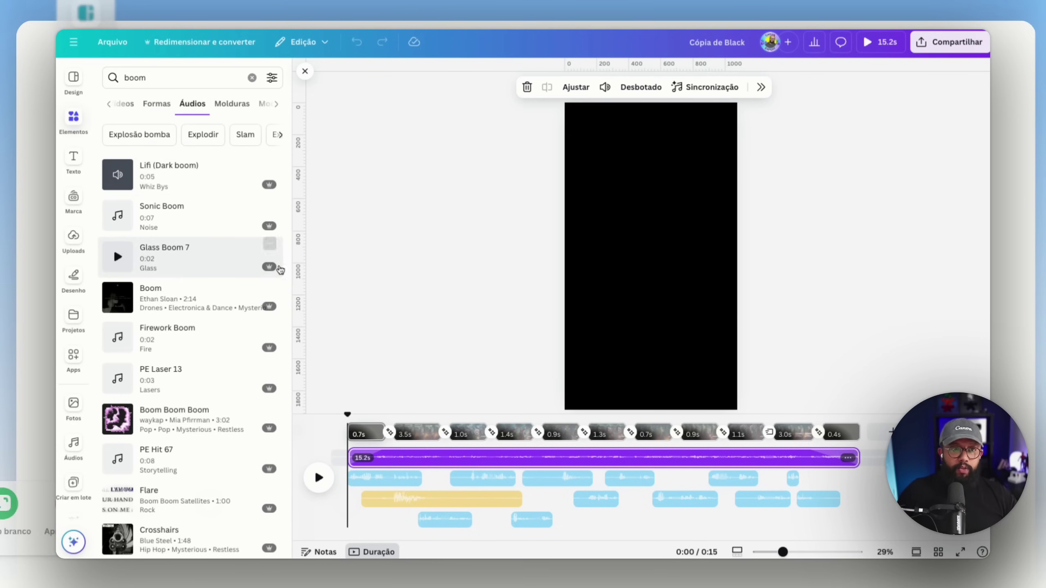
Step: Scrub the timeline from the opening black page to the "UMA NOVA AVENTURA" titles and inspect that page's video overlay
drag(346, 413, 357, 413)
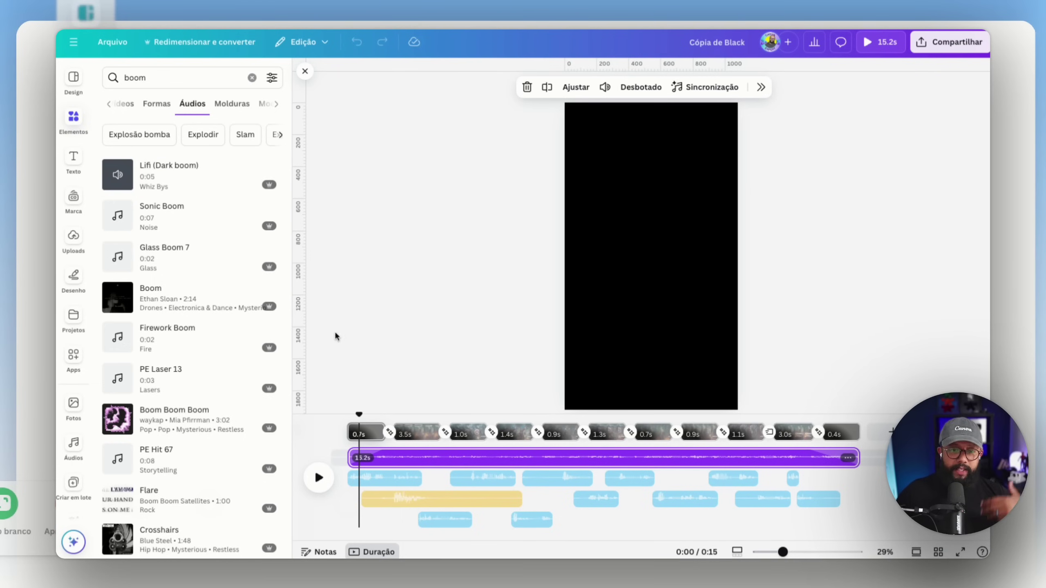
drag(360, 414, 407, 419)
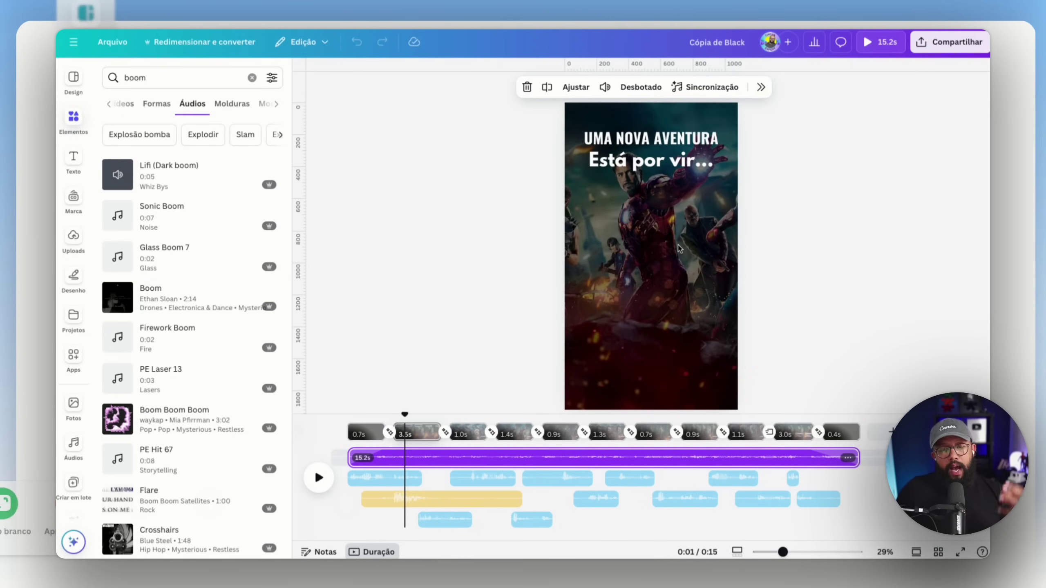
click(611, 254)
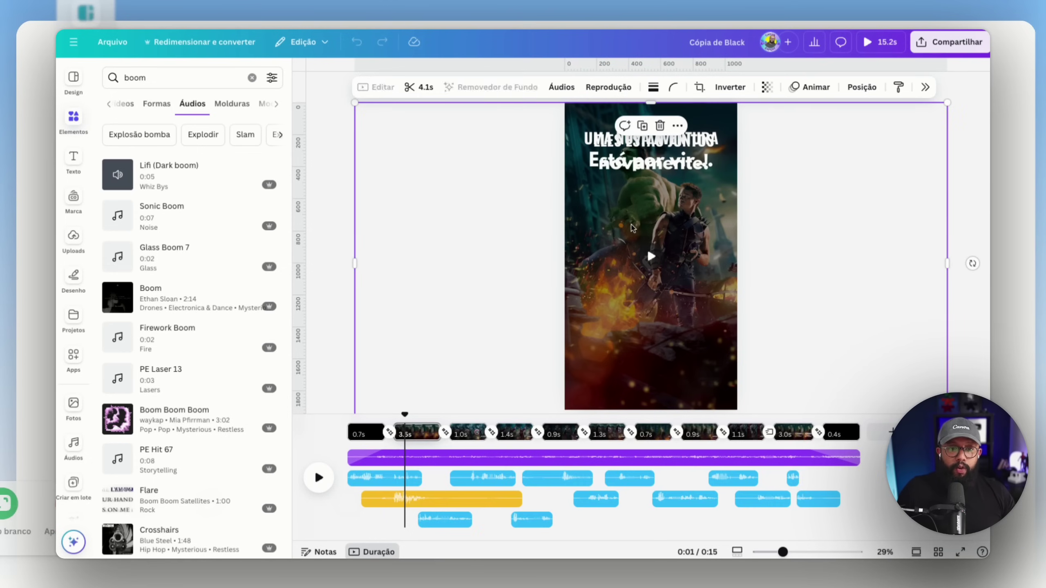
drag(405, 415, 407, 416)
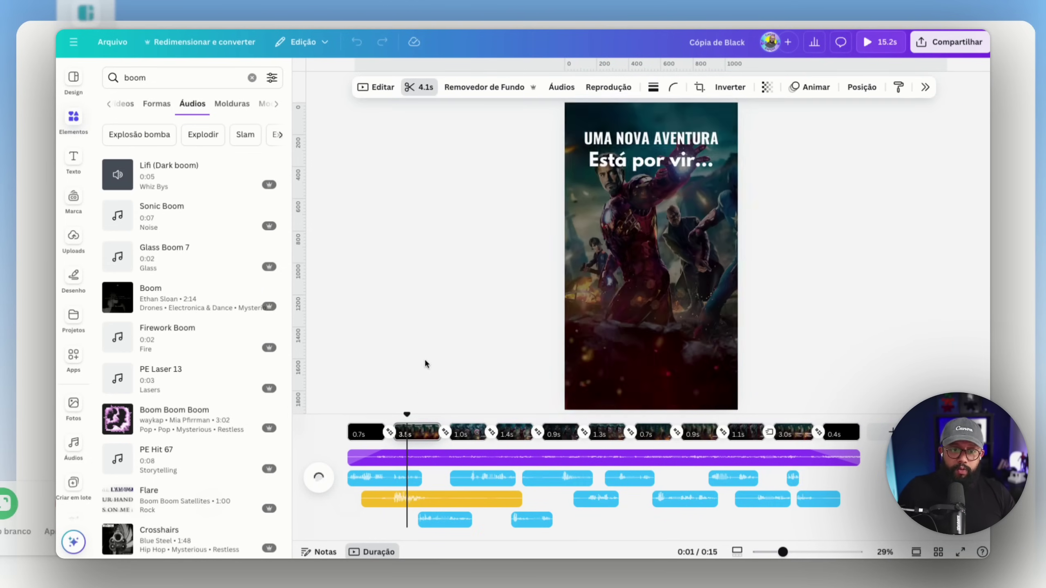
Step: Switch to the Vingadores. document and place the text cursor at "Thor" in the narration script
click(333, 248)
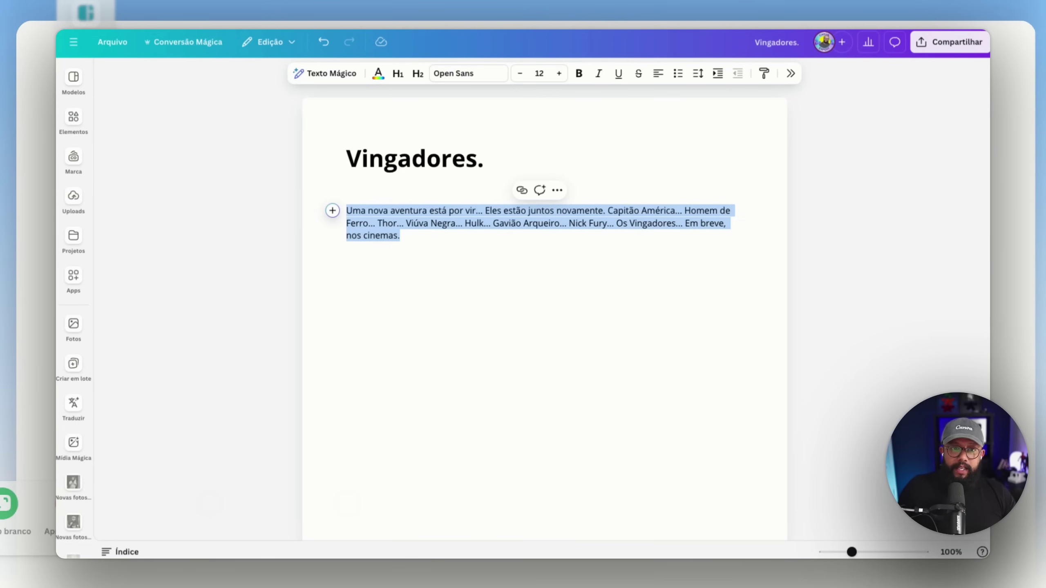
click(381, 223)
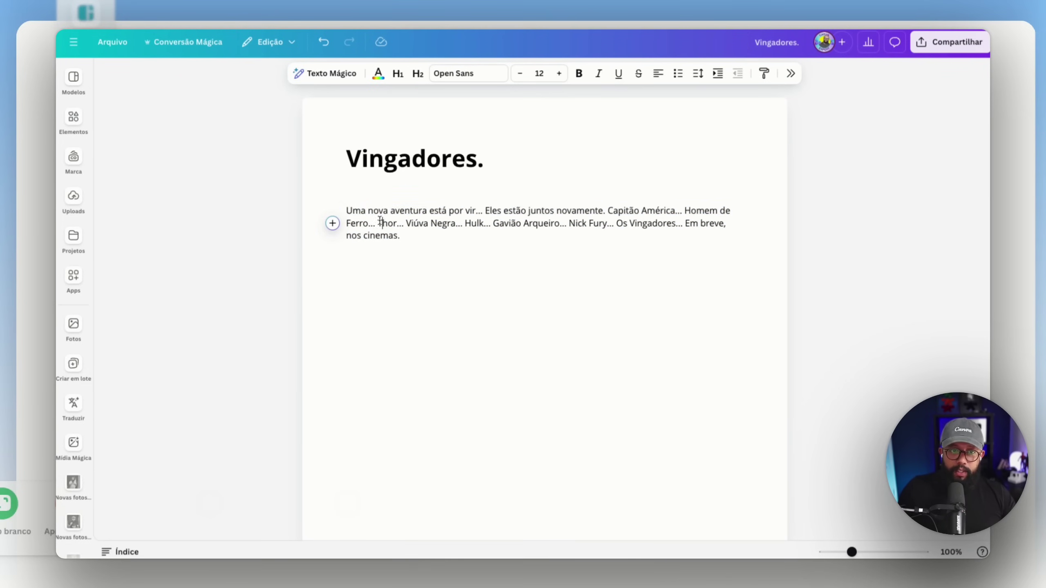
Step: Copy the script's opening phrase "Uma nova aventura está por vir" and paste it into a new text on the trailer's 4.5-second page
mouse_move(347, 210)
mouse_down()
mouse_move(489, 211)
mouse_move(339, 210)
mouse_move(348, 208)
mouse_up()
key(super+c)
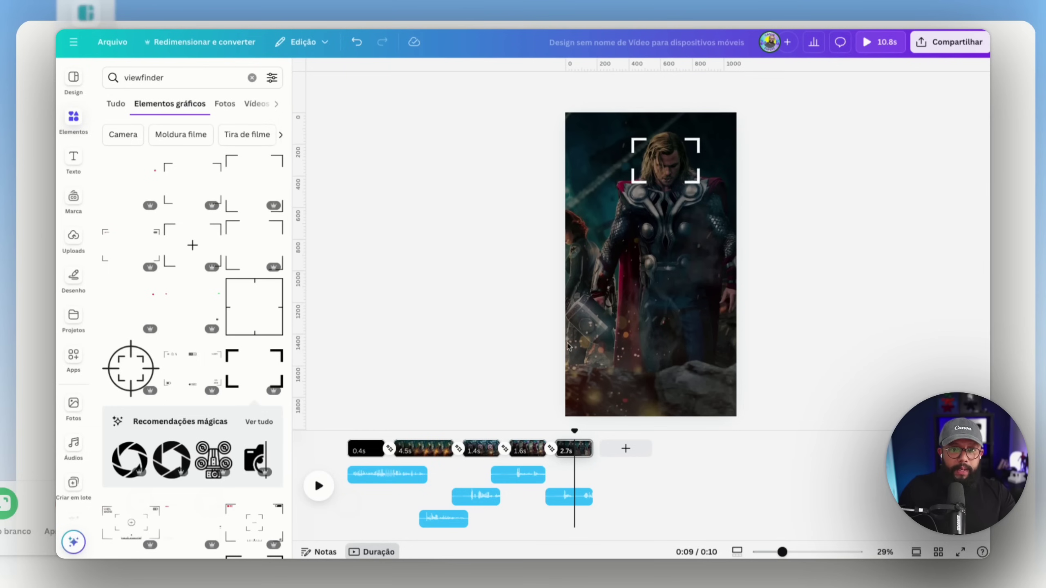
click(428, 451)
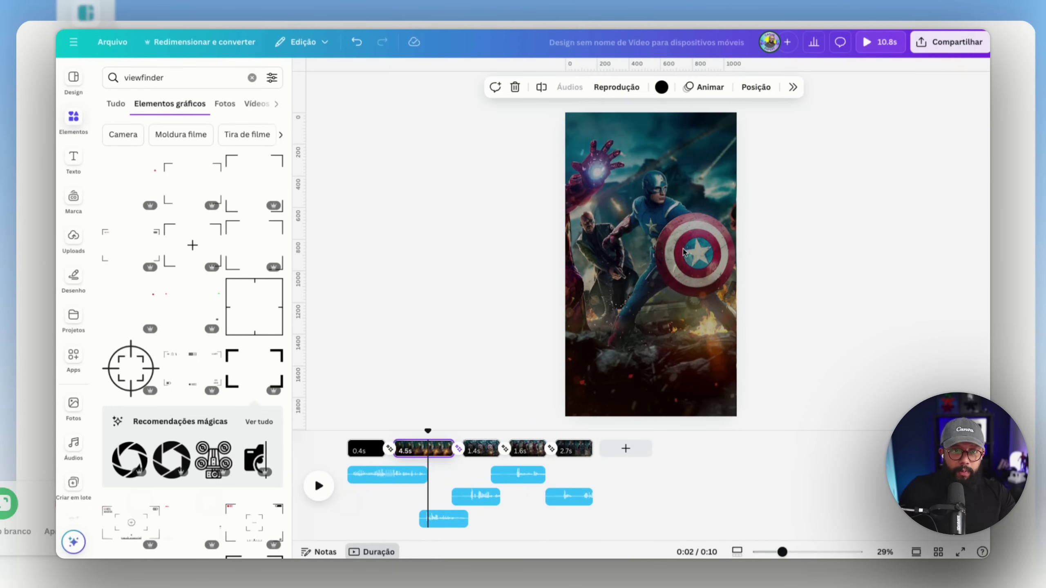
key(t)
click(687, 264)
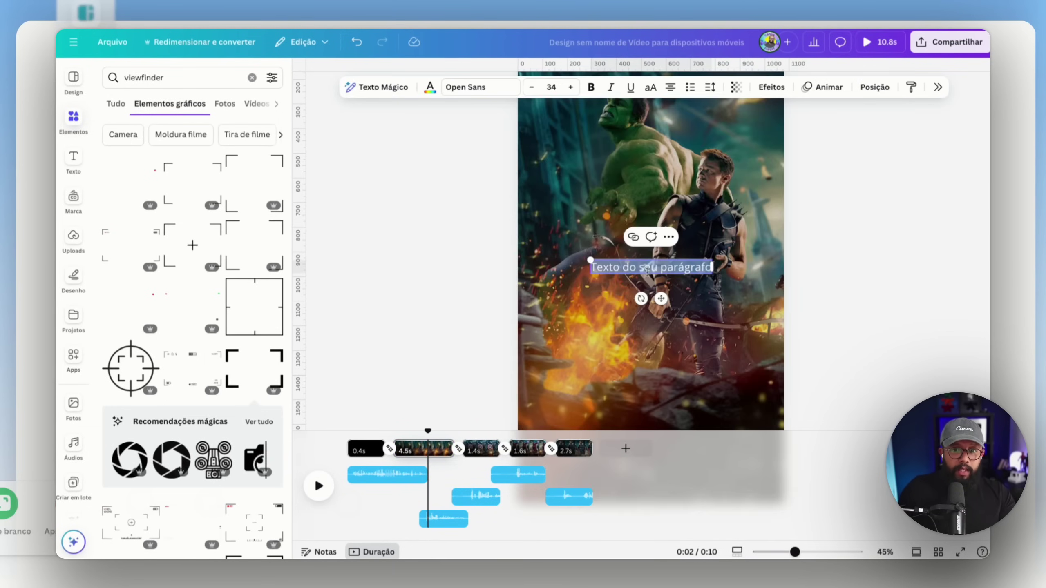
key(super+v)
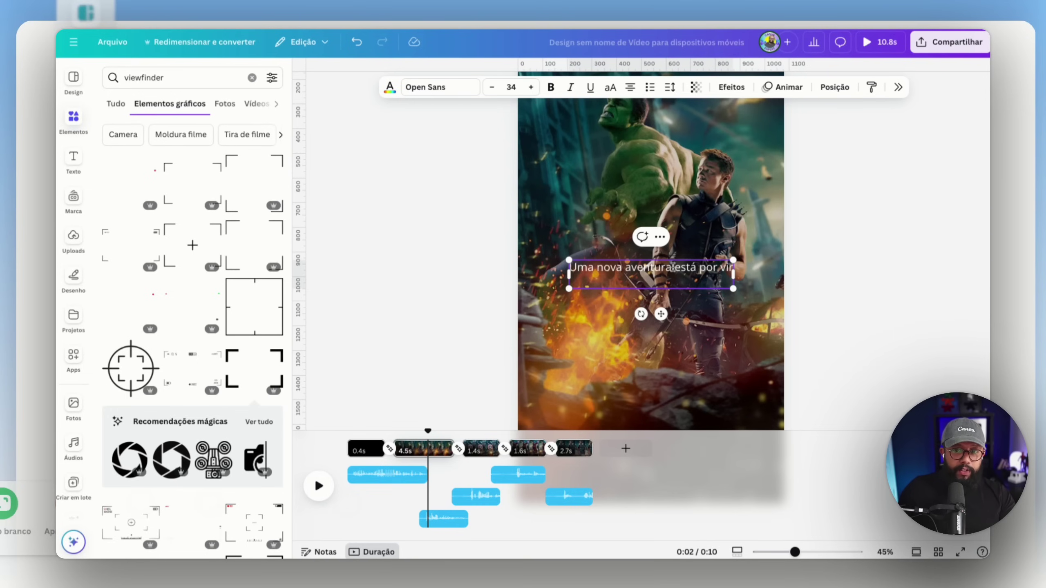
Step: Remove the "está por vir" part from the pasted text on the page
drag(673, 267, 731, 282)
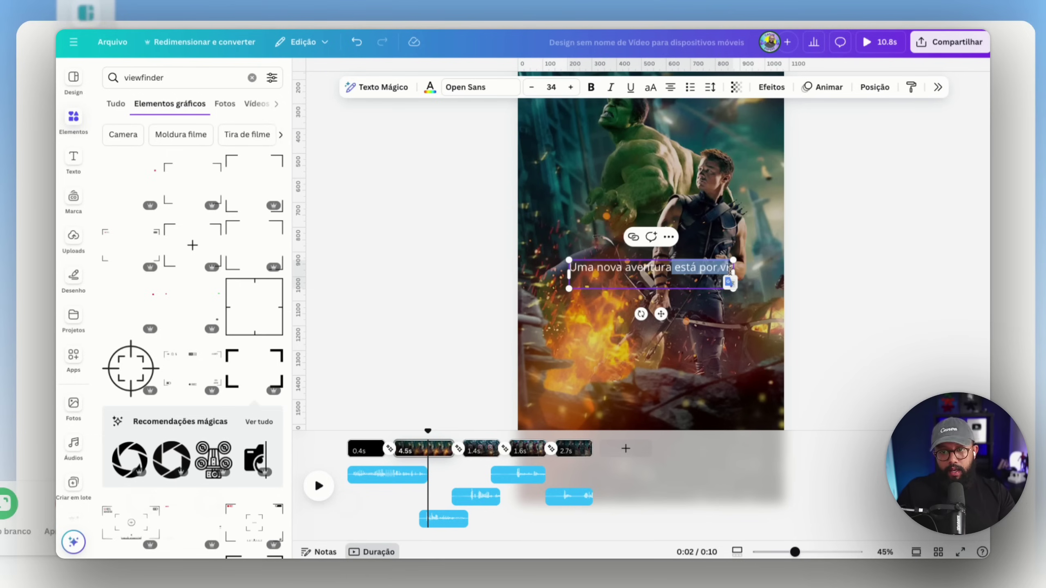
key(BackSpace)
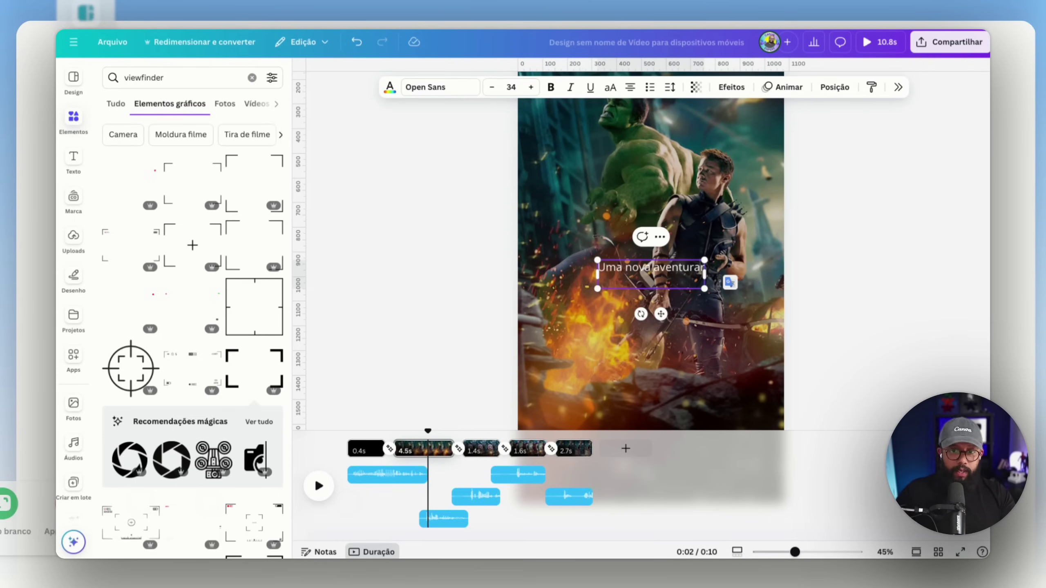
key(Escape)
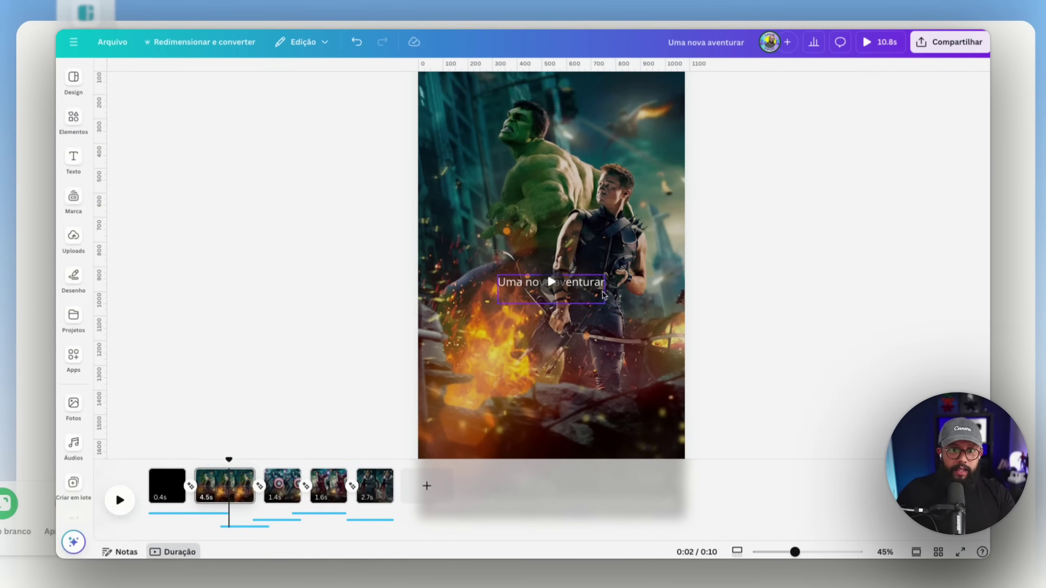
Step: Style the text as "UMA NOVA AVENTURA" in bold uppercase Oswald at size 61.6, widen its box and move it near the page's upper edge
click(595, 292)
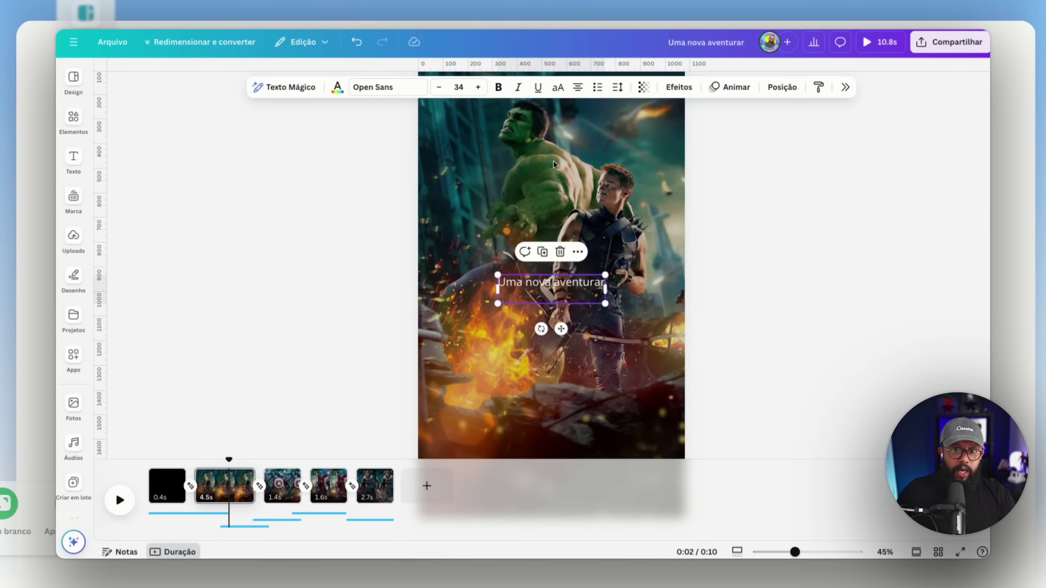
click(391, 94)
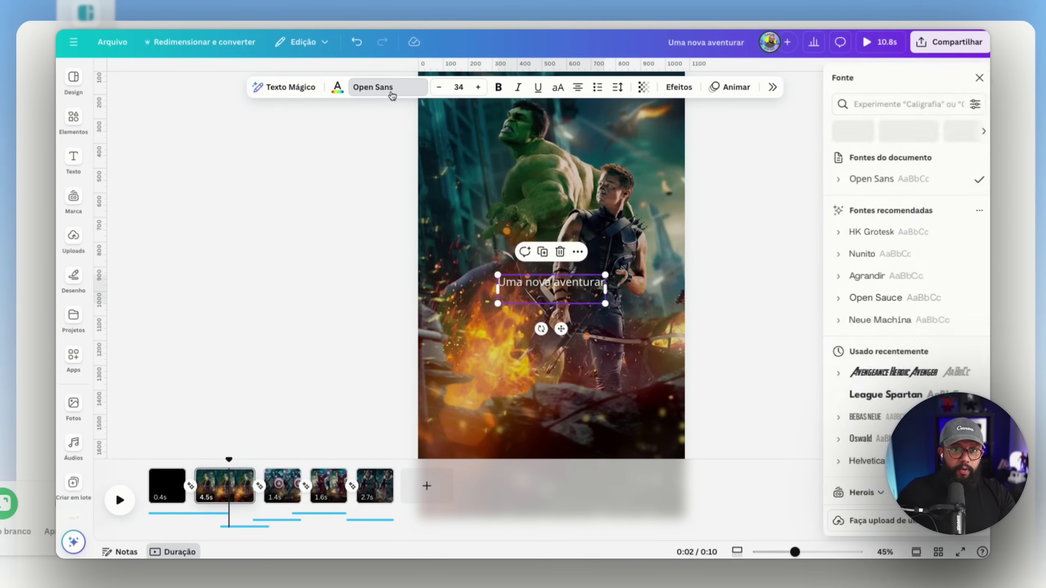
click(860, 104)
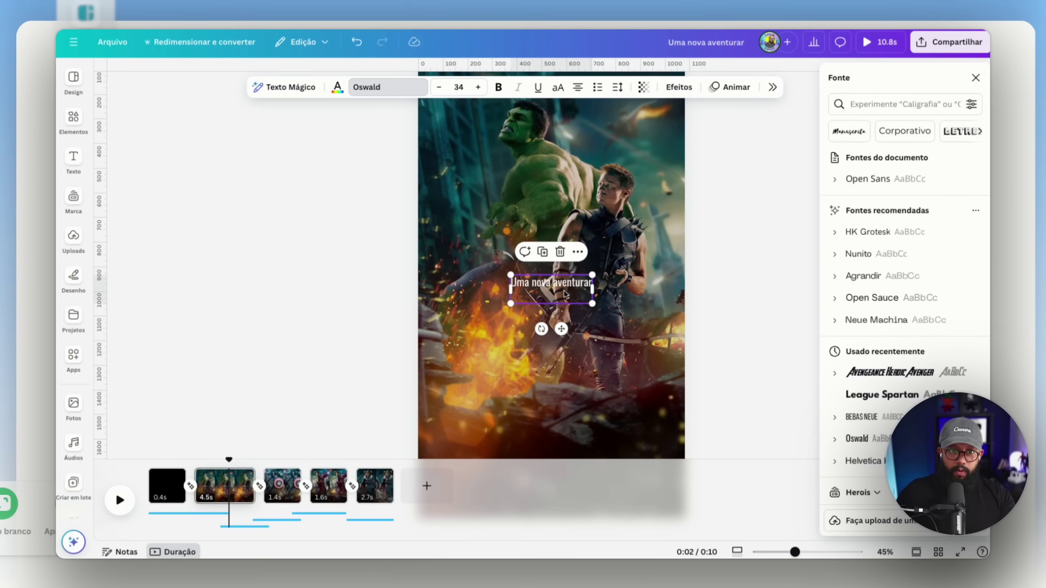
click(558, 88)
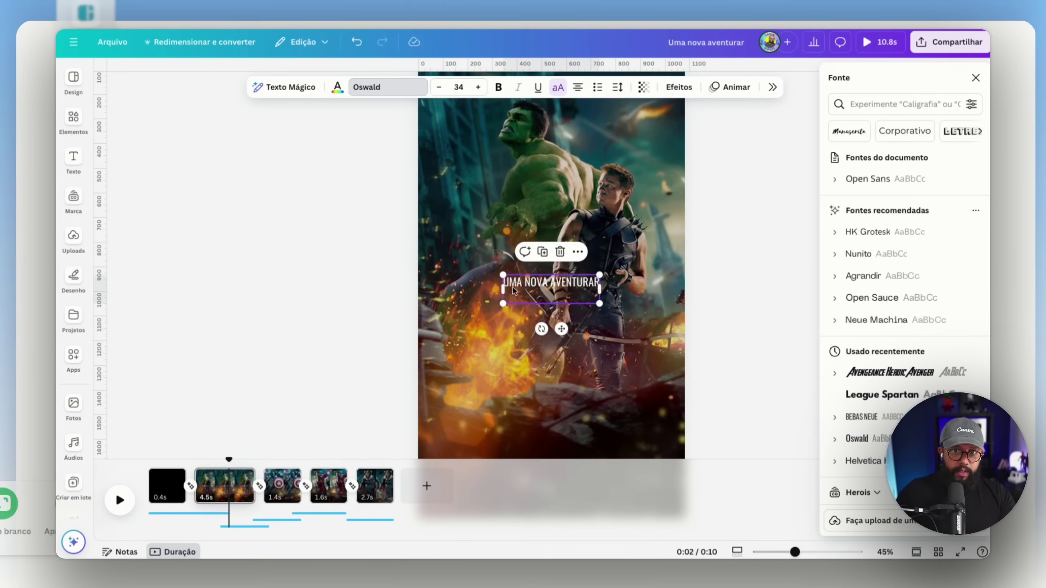
drag(501, 272, 425, 251)
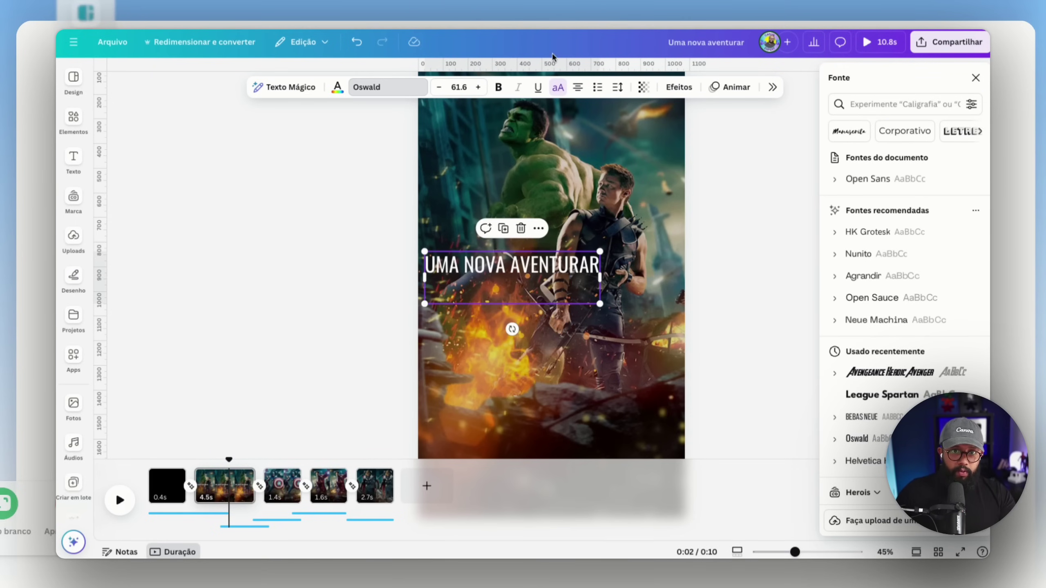
click(503, 88)
drag(607, 291, 621, 143)
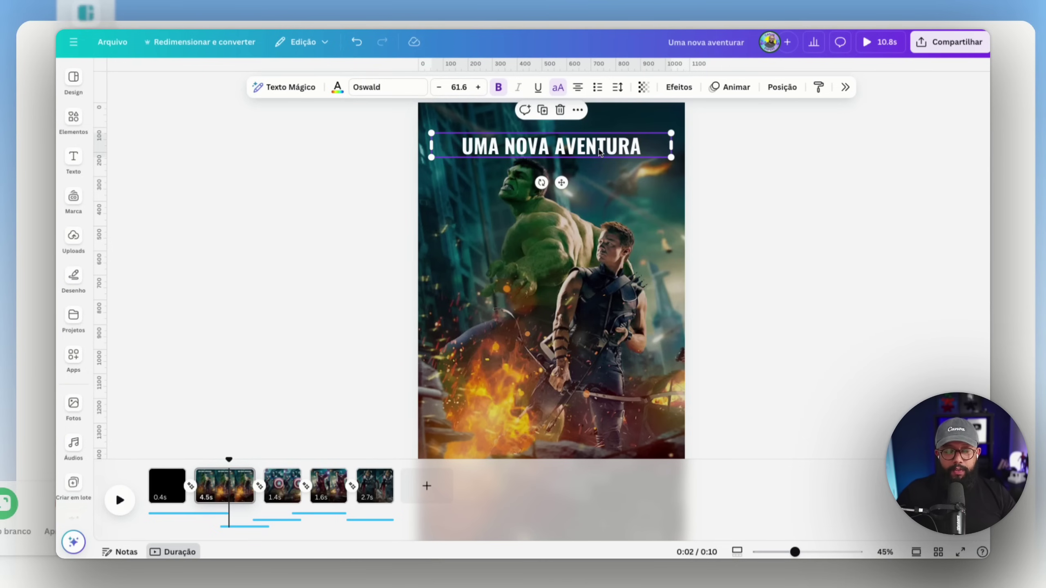
Step: Duplicate the title directly below itself, change the copy to "Está por vir..." and turn off its uppercase style
drag(599, 152, 599, 177)
double_click(599, 176)
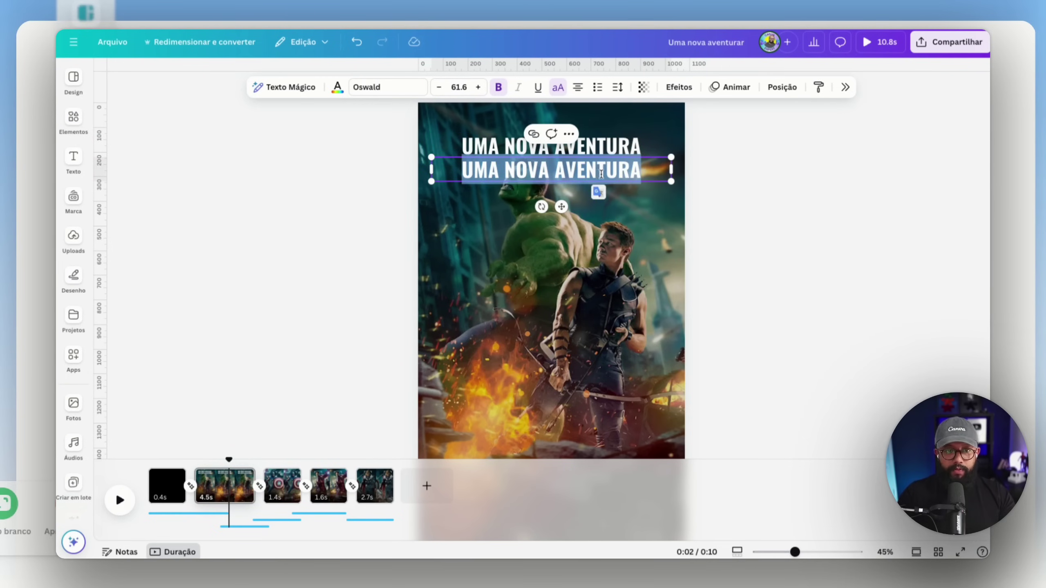
text(ESTÁ POR VIR...)
click(523, 92)
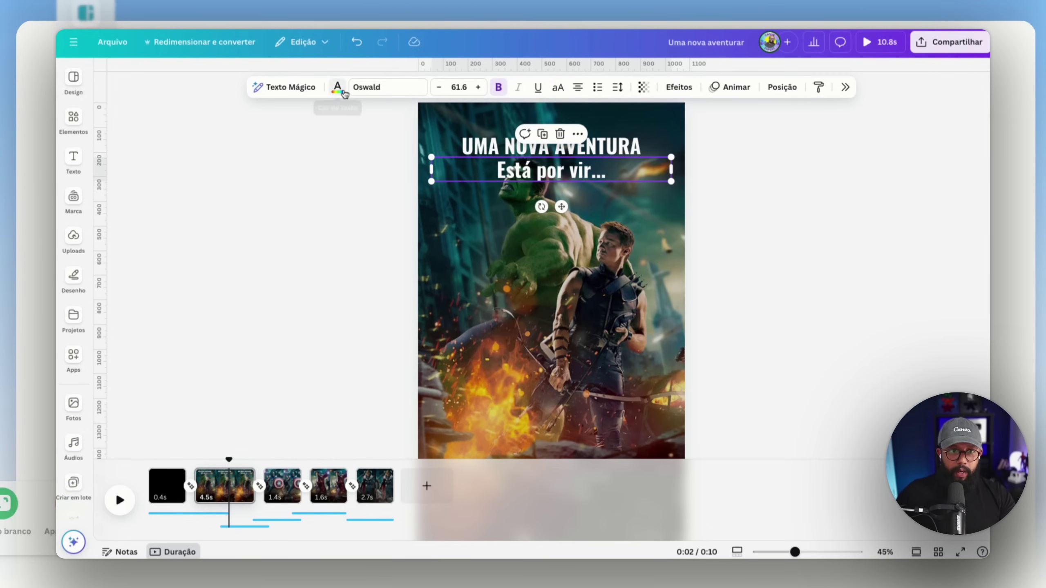
Step: Set the "Está por vir..." font to Helvetica Hebrew and centre the line just beneath the title
click(364, 89)
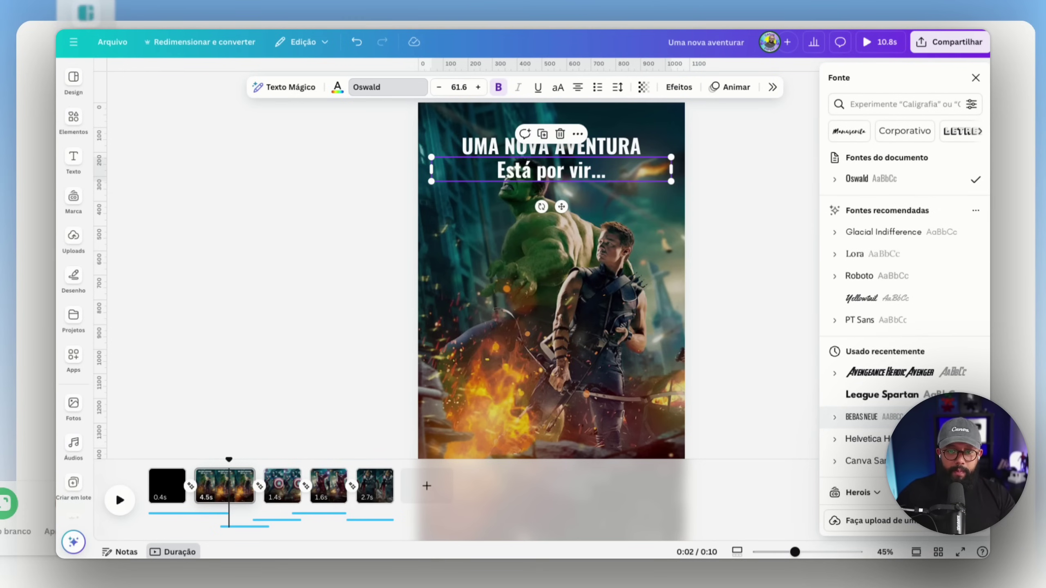
click(862, 439)
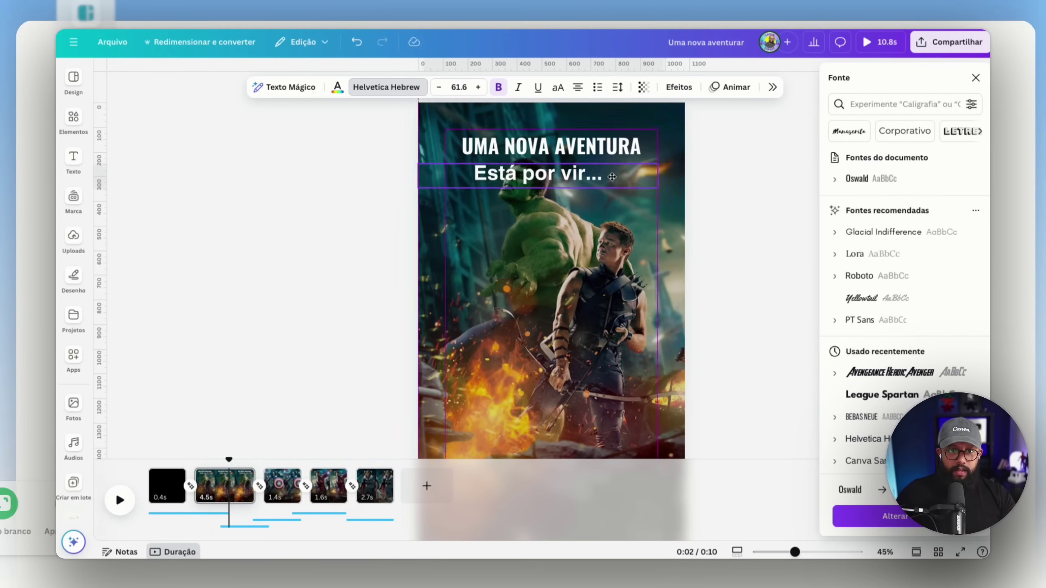
mouse_move(612, 177)
mouse_down()
mouse_move(651, 178)
mouse_move(585, 169)
mouse_move(624, 175)
mouse_up()
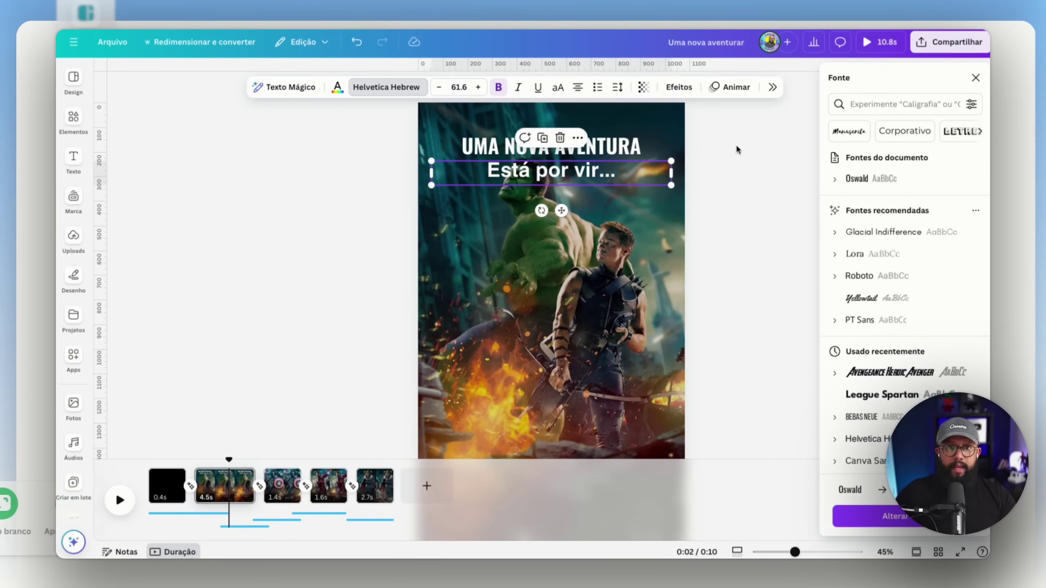
key(Escape)
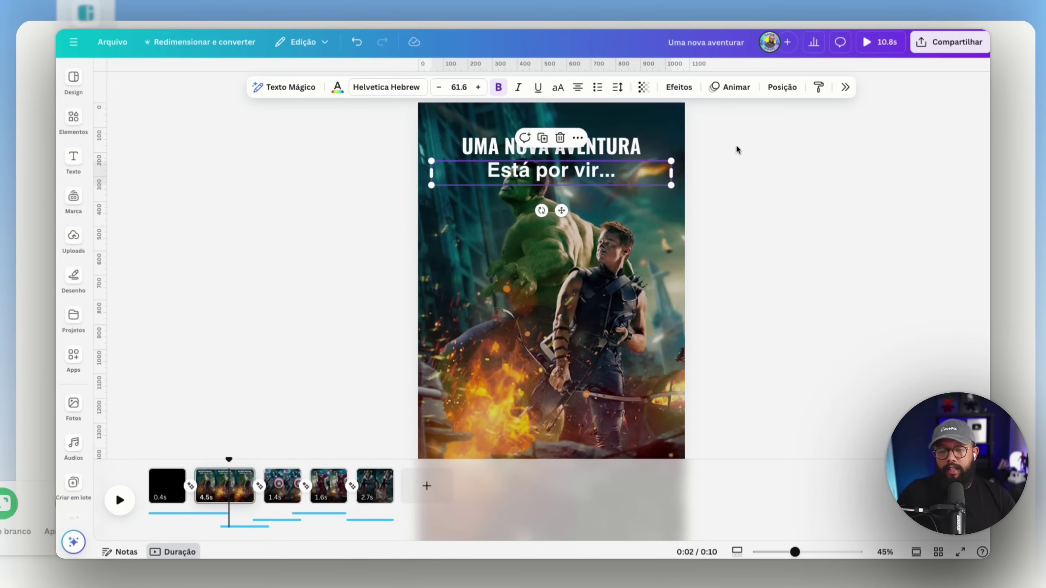
Step: Apply the Sequência text animation with the Ambos option to both title lines together
click(629, 146)
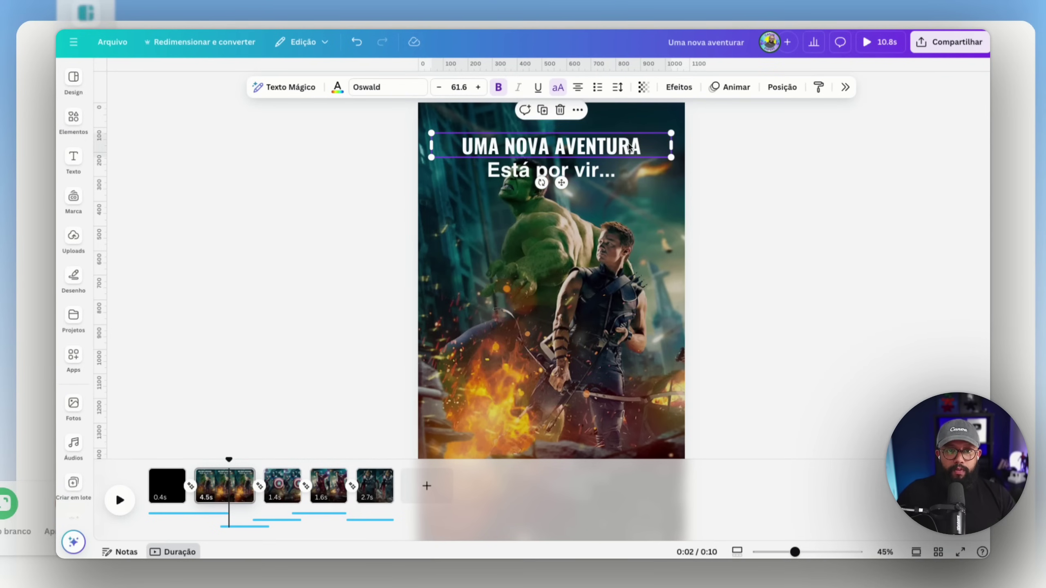
shift+click(634, 171)
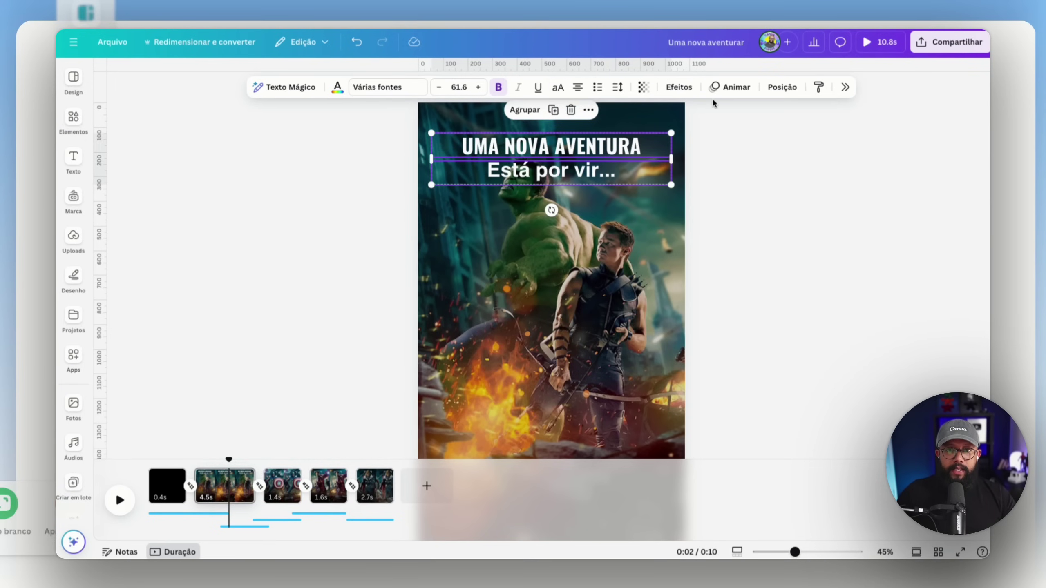
click(736, 87)
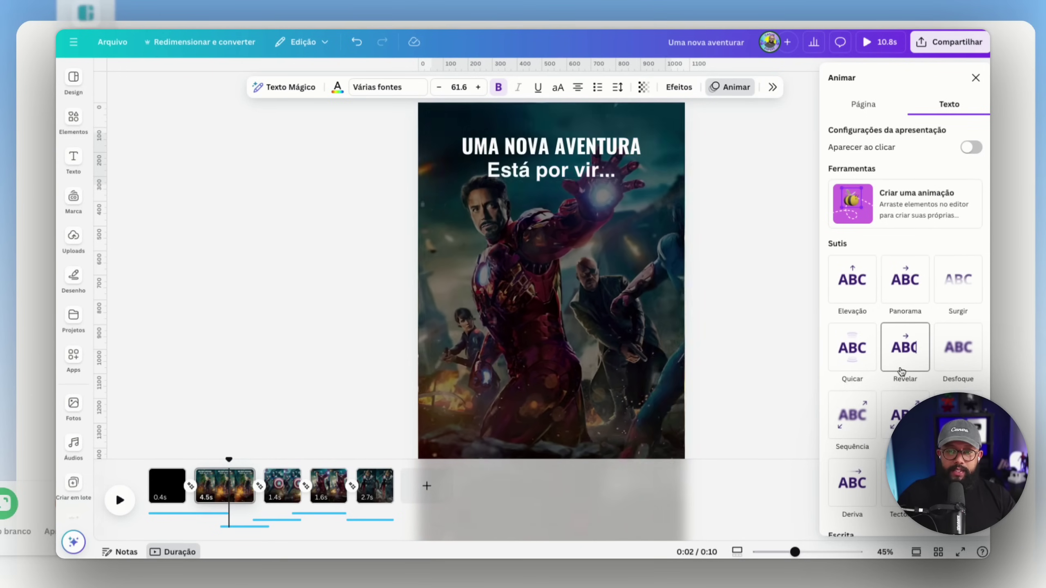
scroll(886, 358, down, 3)
click(860, 346)
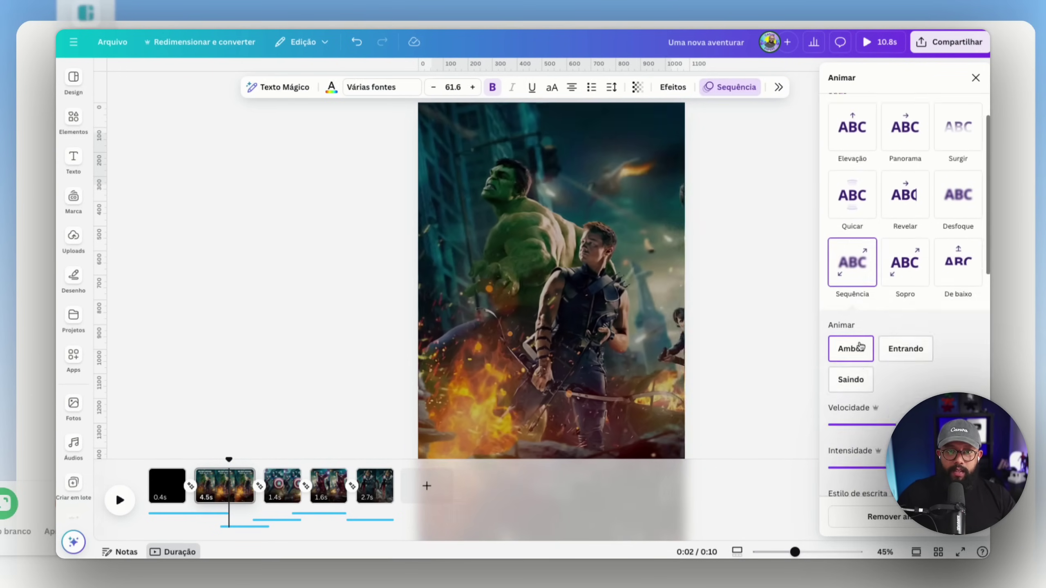
click(747, 227)
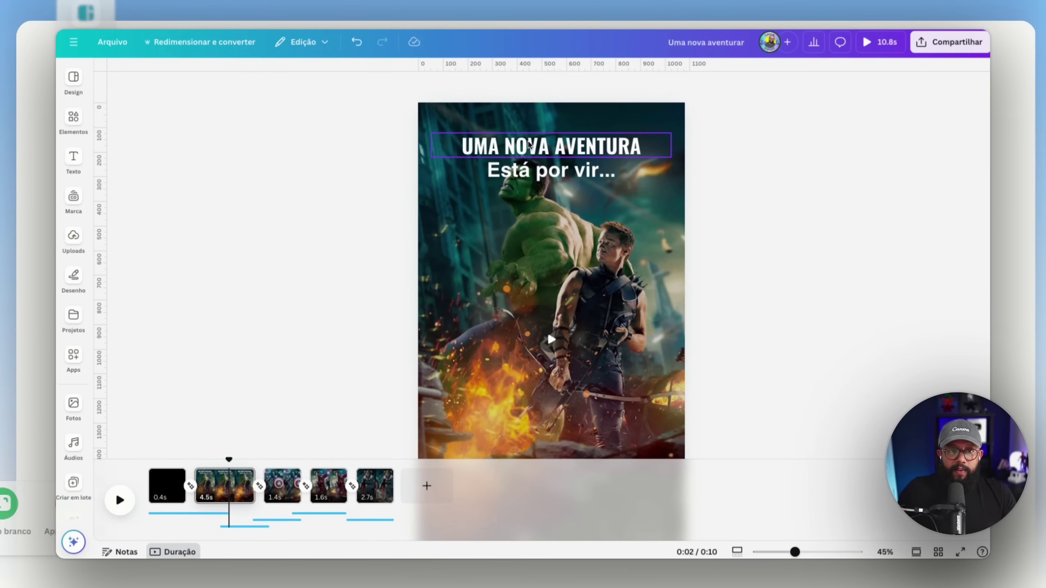
Step: Show the timeline durations of both title lines, "UMA NOVA AVENTURA" and "Está por vir..."
click(522, 150)
click(509, 173)
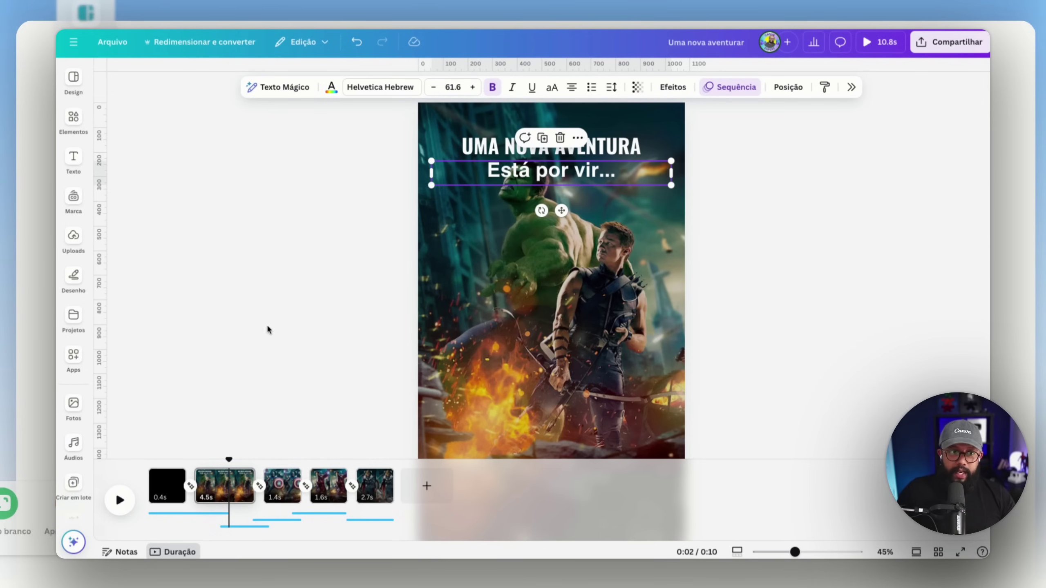
shift+click(552, 148)
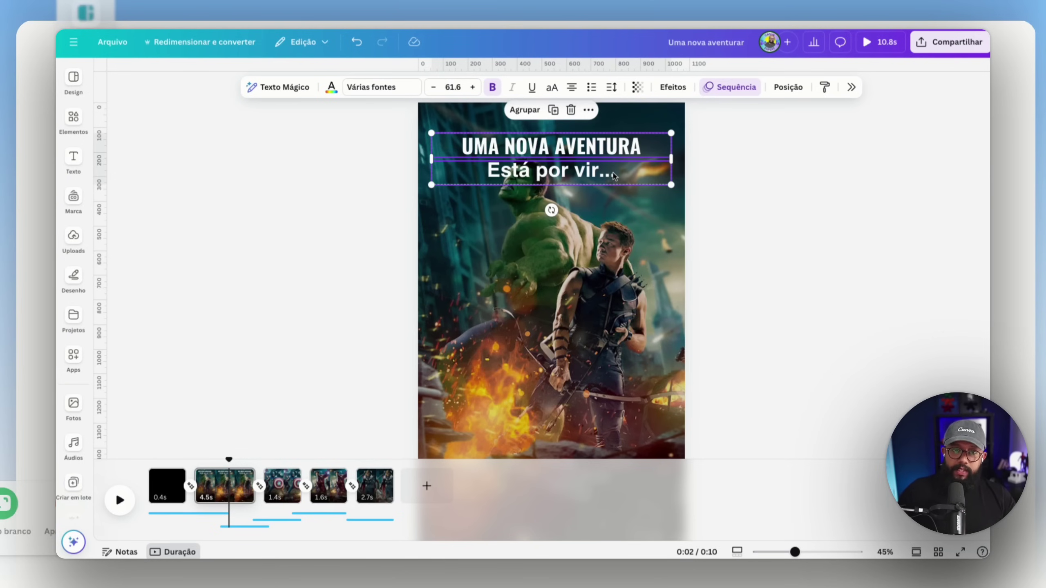
right_click(614, 175)
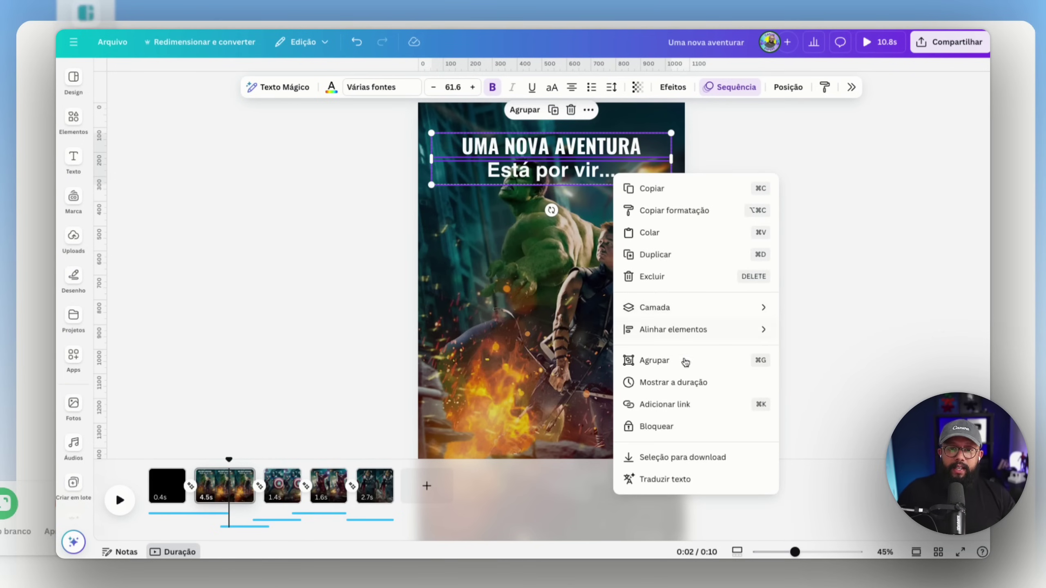
click(687, 383)
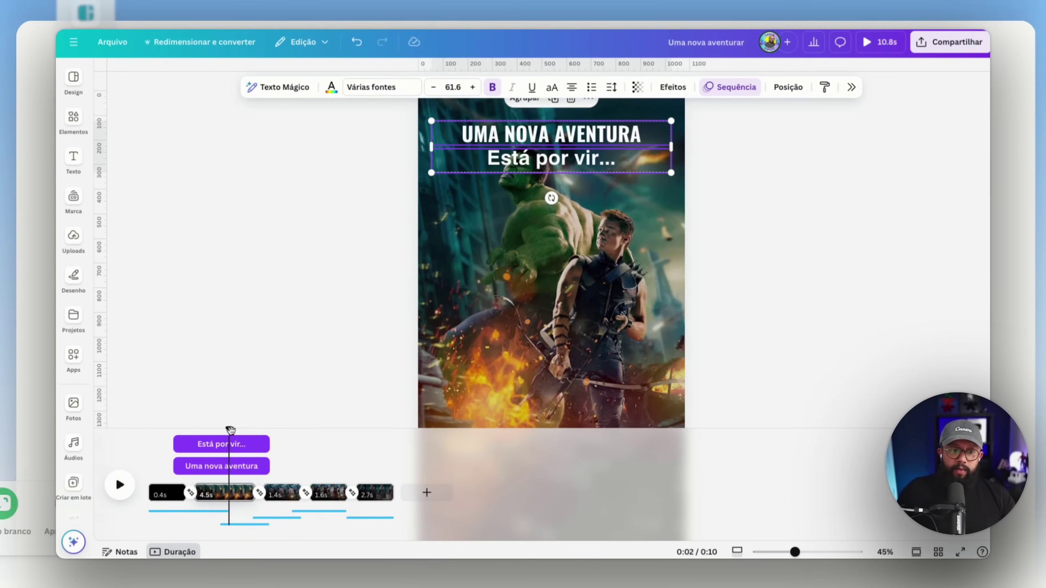
Step: Play the opening narration up to about 3 seconds and shorten both title lines' durations to end at that point
drag(229, 428, 188, 431)
key(space)
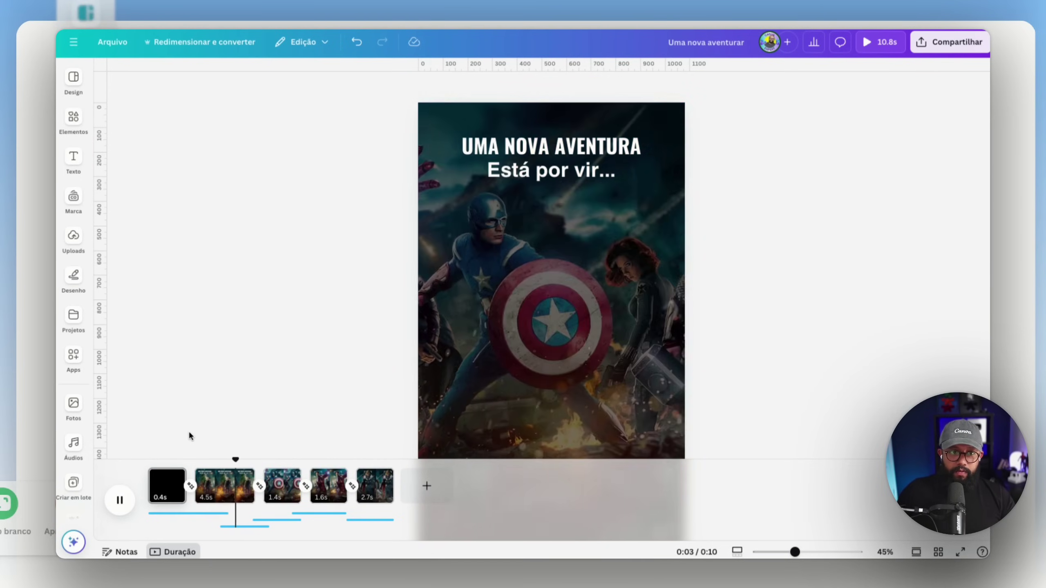
key(space)
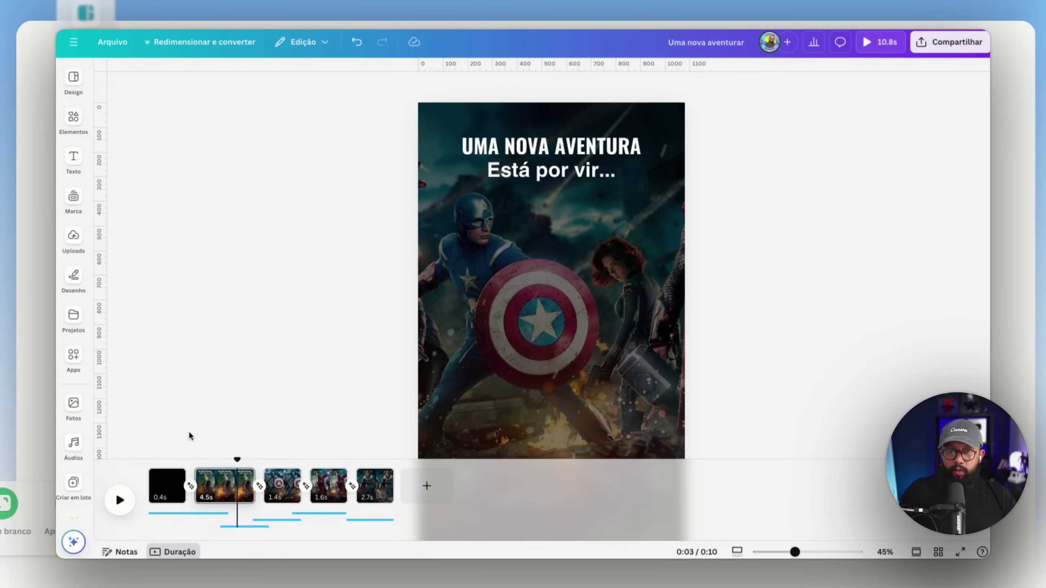
click(534, 173)
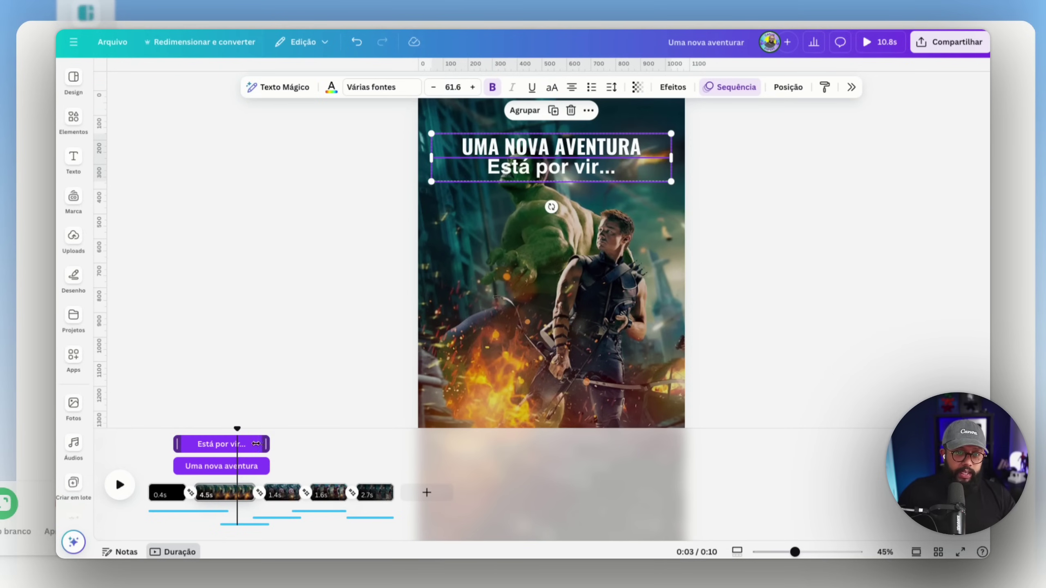
drag(256, 443, 236, 466)
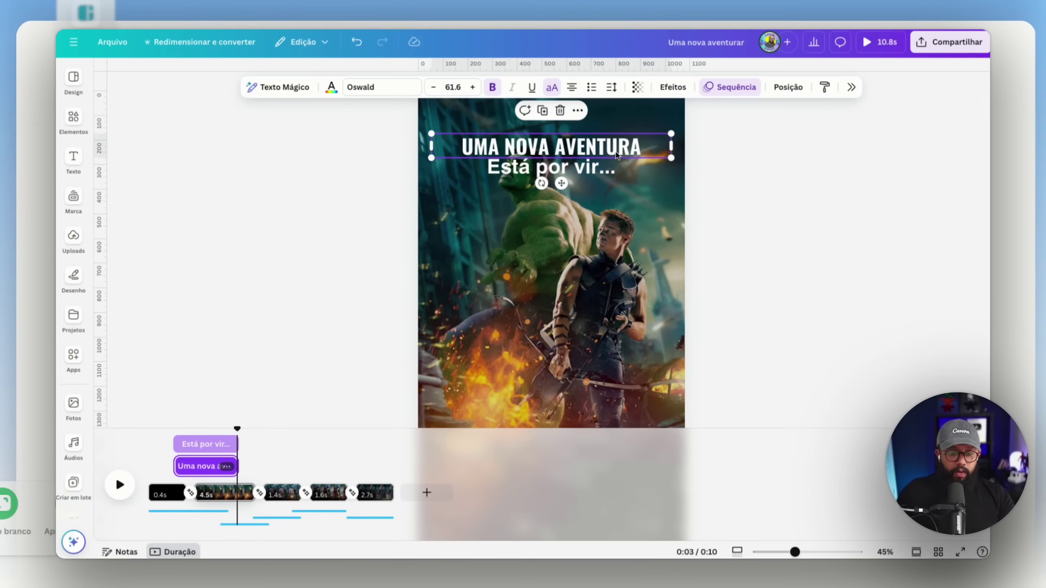
Step: Duplicate both title lines together and move the copies down to just below the middle of the page
shift+click(614, 167)
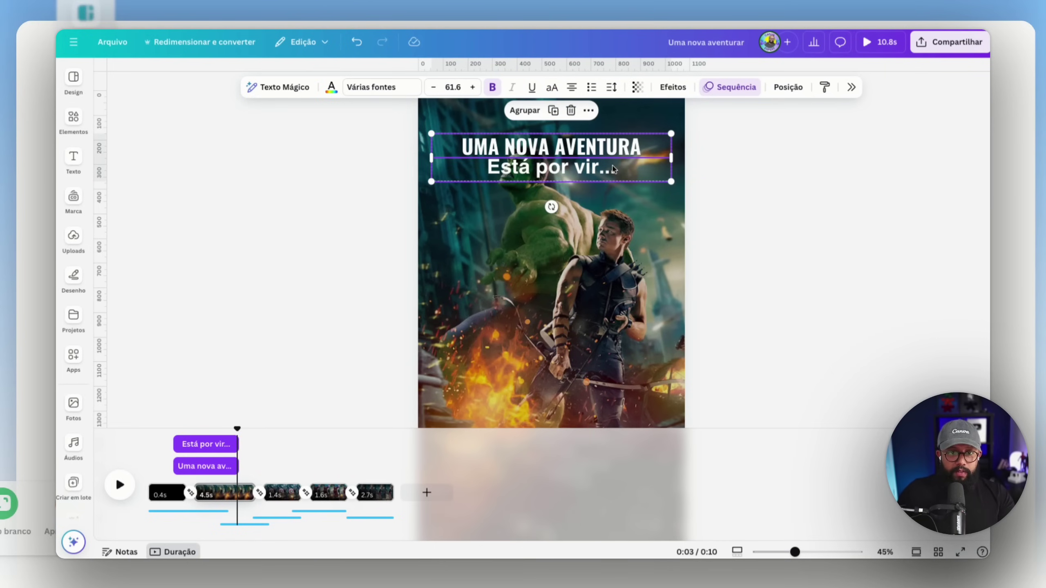
key(super+d)
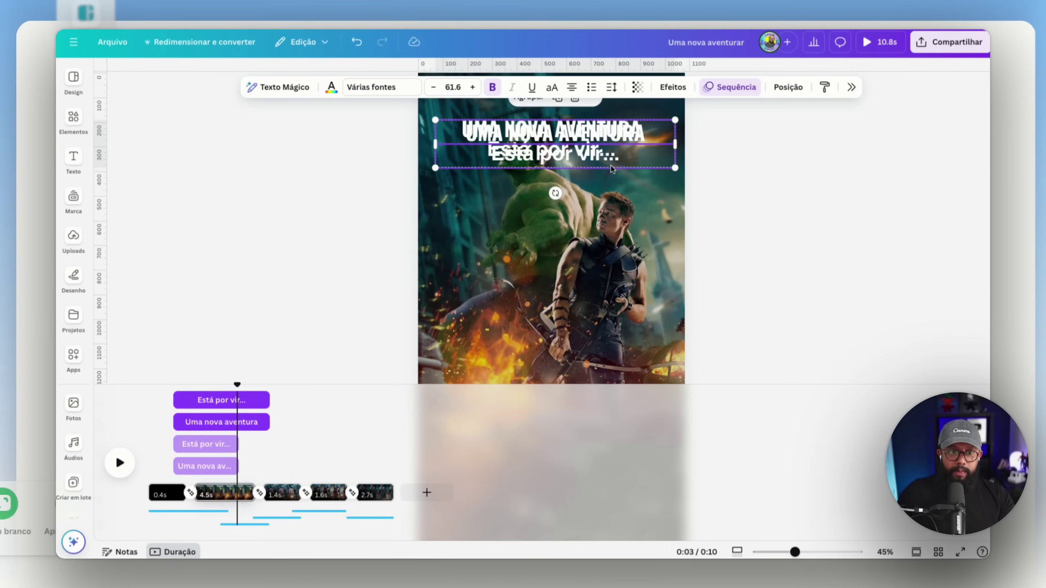
drag(611, 169, 611, 370)
scroll(599, 329, down, 4)
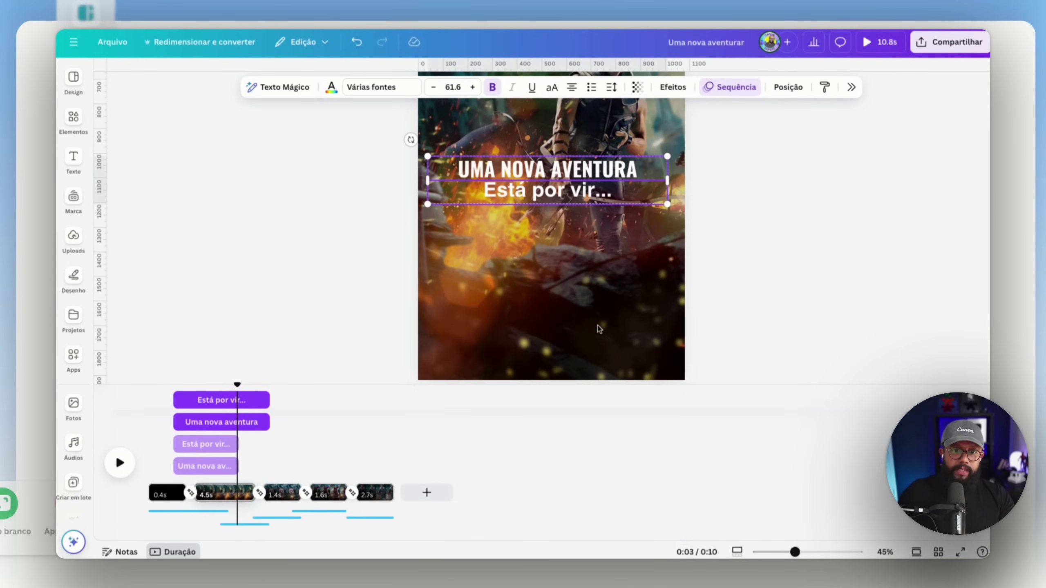
Step: Move the copied title lines to the lower part of the page and trim their starts to about the 3-second mark
drag(584, 169, 579, 273)
scroll(575, 275, up, 2)
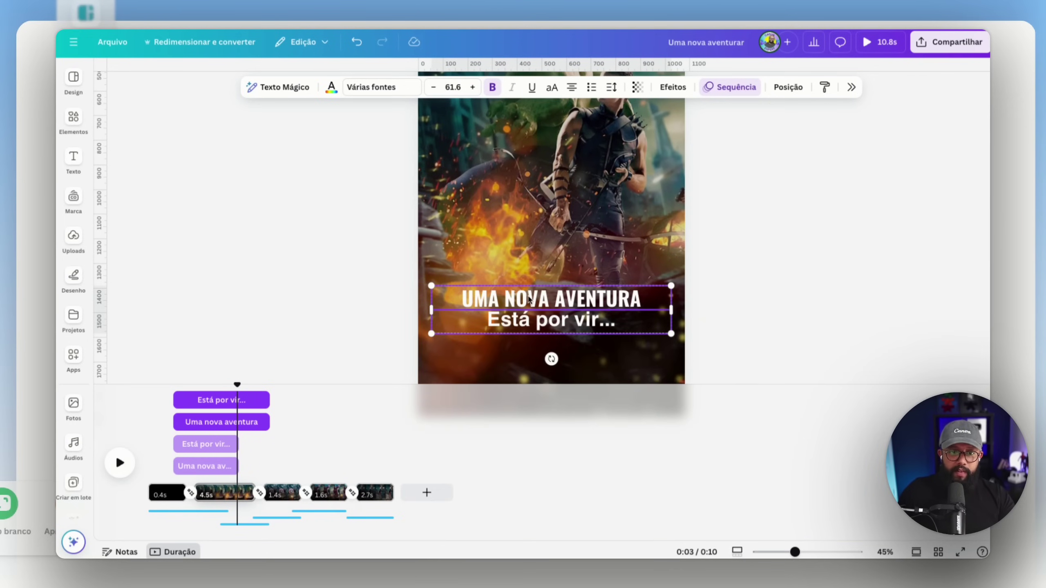
mouse_move(185, 400)
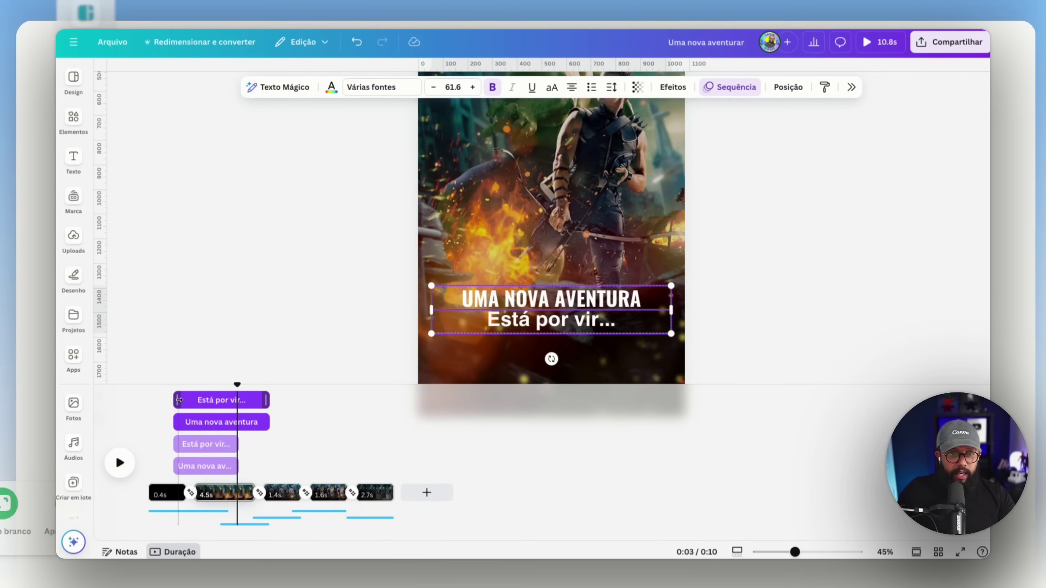
drag(185, 399, 246, 400)
drag(177, 422, 238, 422)
Step: Preview the video full screen from the start and view the Captain America viewfinder page at about 5 seconds
drag(237, 386, 152, 385)
click(885, 42)
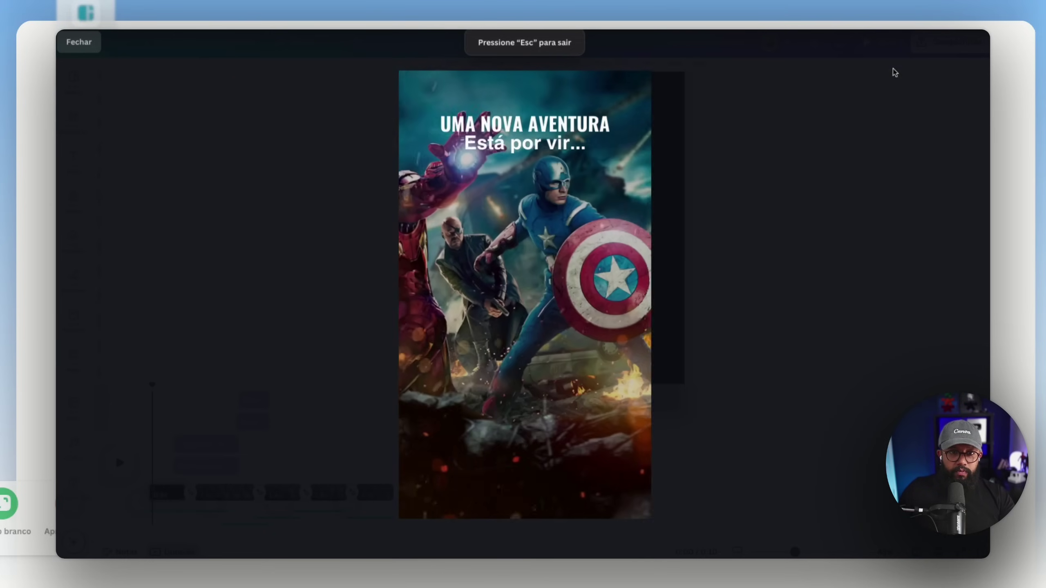
mouse_move(519, 444)
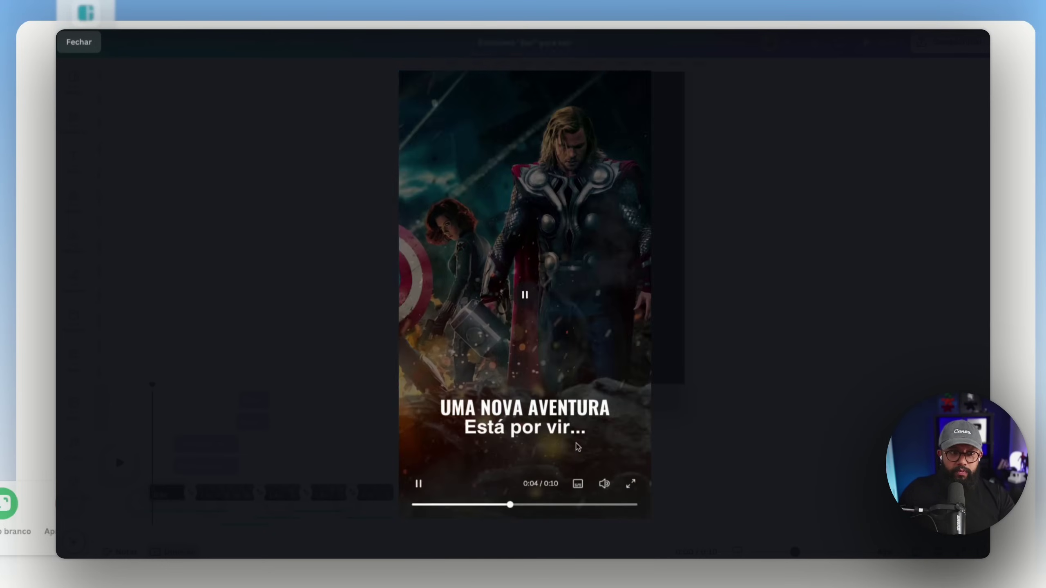
key(Escape)
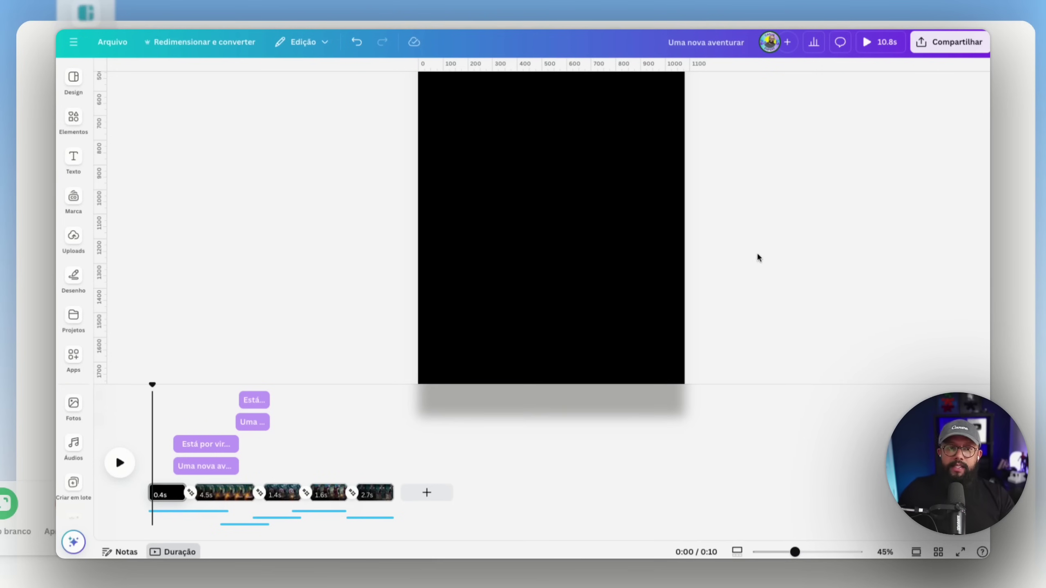
drag(152, 385, 272, 394)
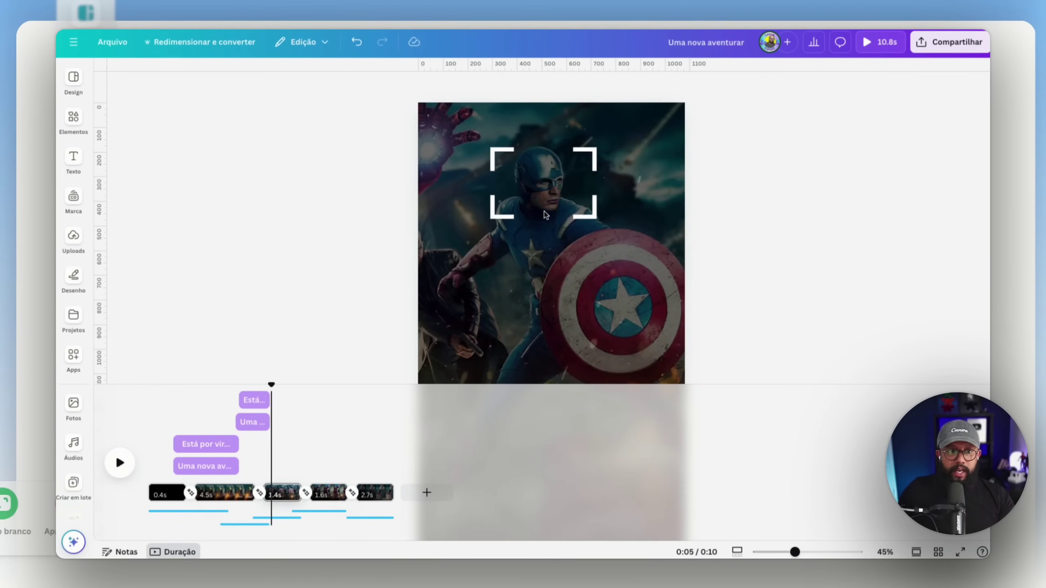
scroll(579, 238, down, 3)
scroll(579, 238, down, 3)
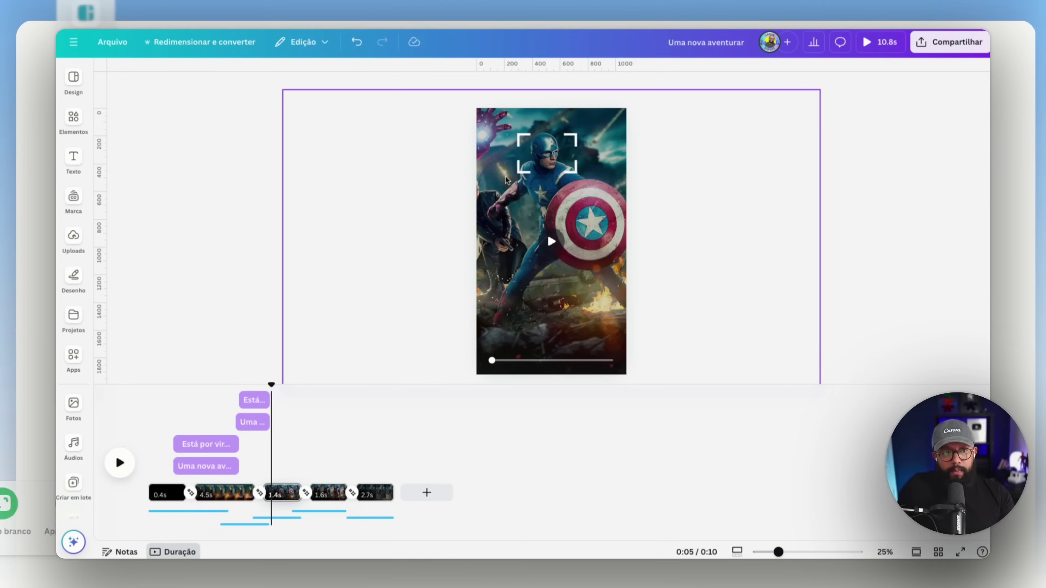
Step: Add the uploaded cinematic-epic-music-heroes track from the start of the video and shift its used section to skip the track's opening
drag(271, 384, 98, 407)
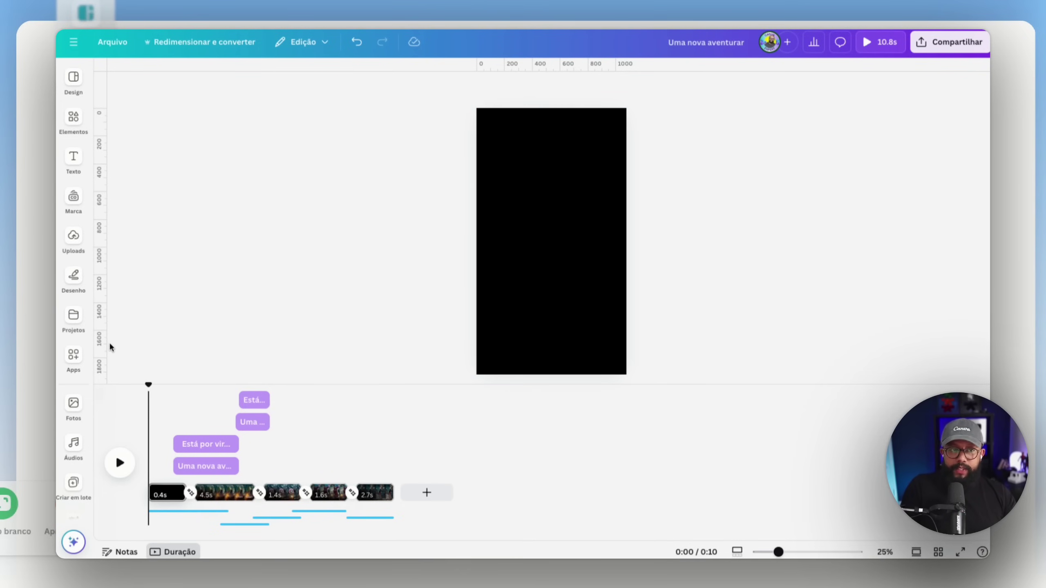
click(76, 242)
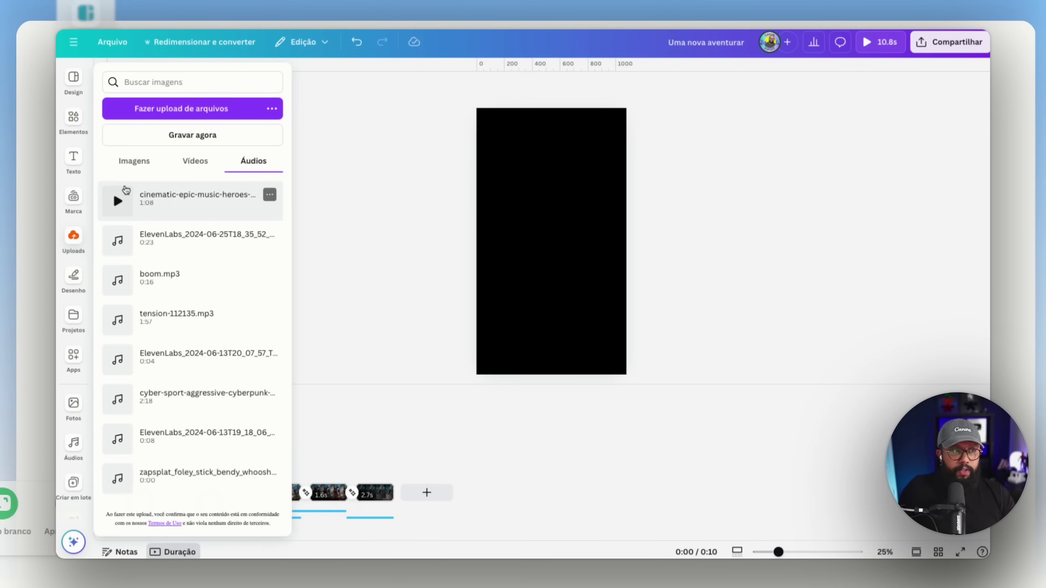
click(117, 201)
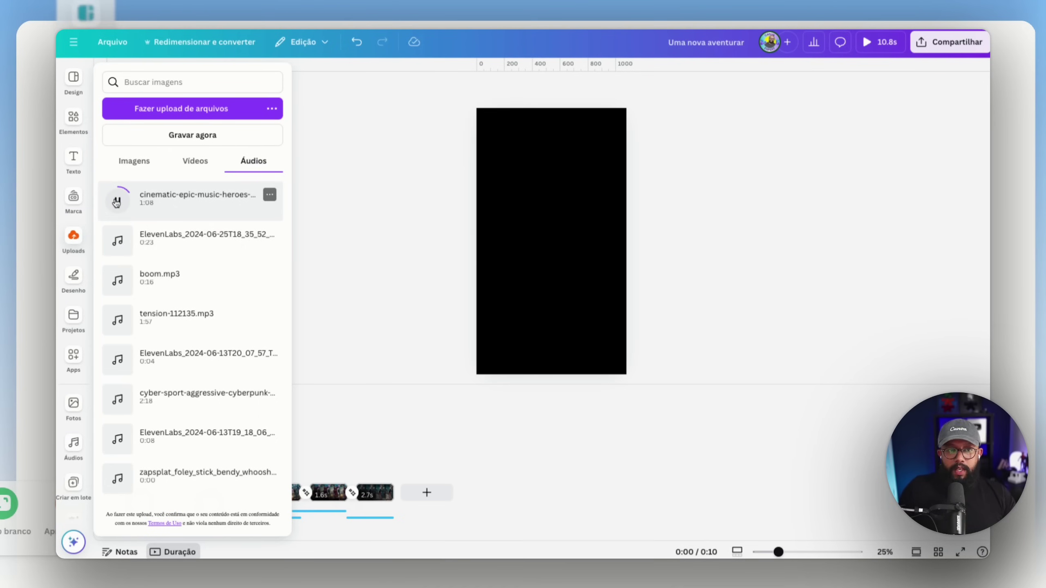
click(117, 201)
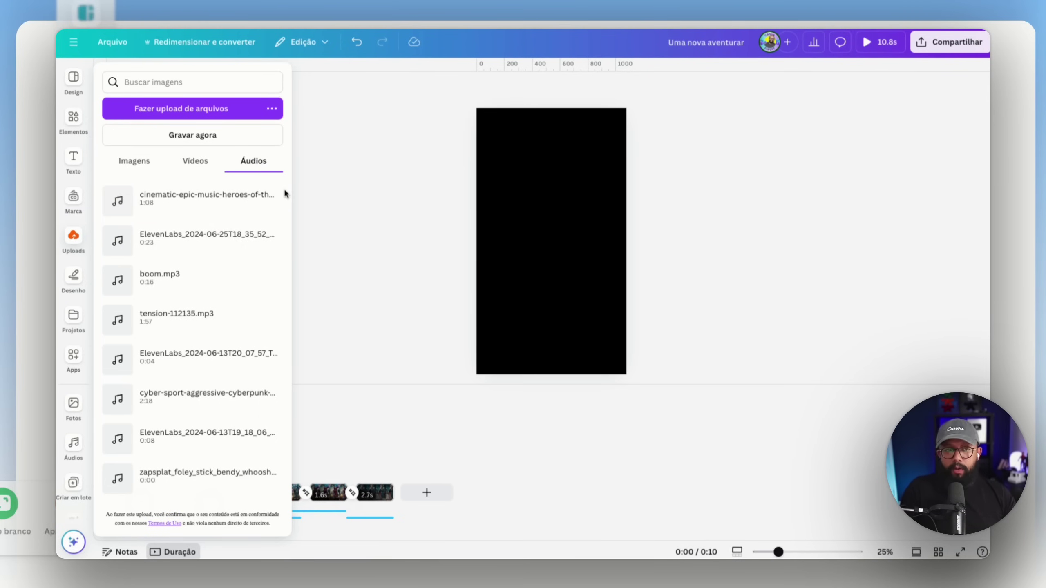
click(232, 194)
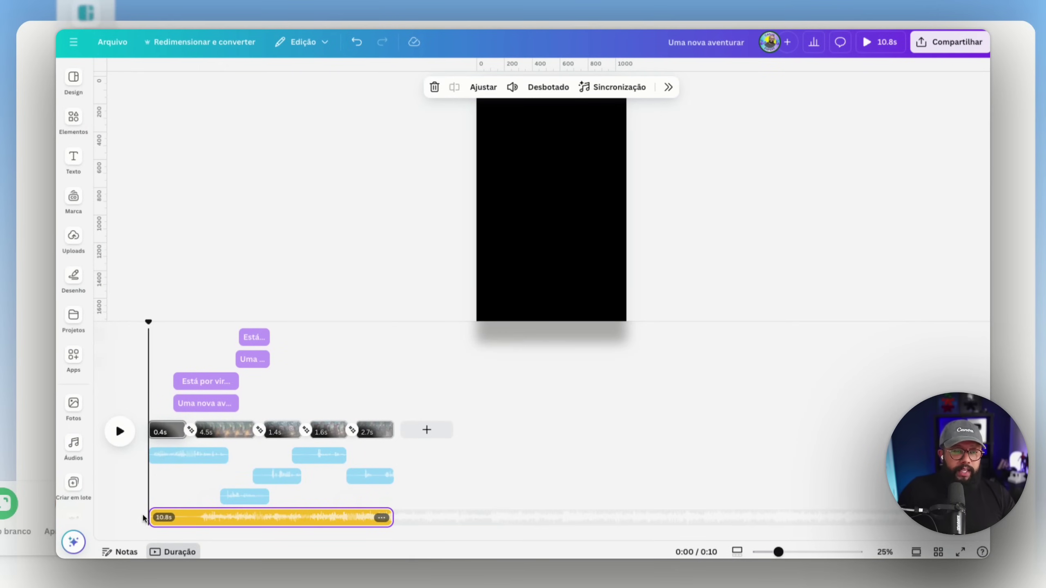
drag(190, 523, 218, 521)
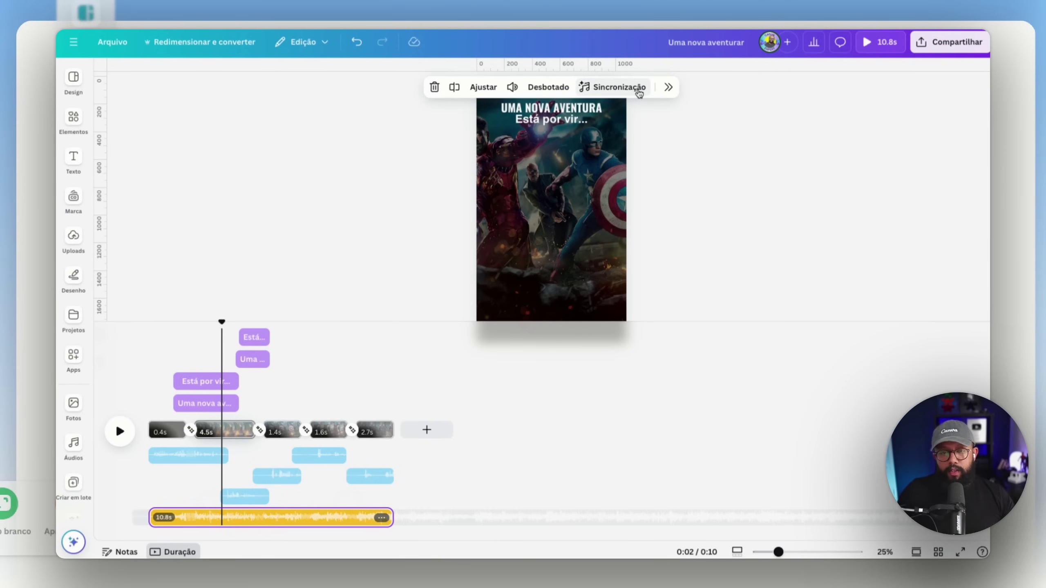
Step: Set the music track's fade-in to 1.2 s and fade-out to 1.1 s, and lower its volume to 26
click(549, 88)
click(494, 133)
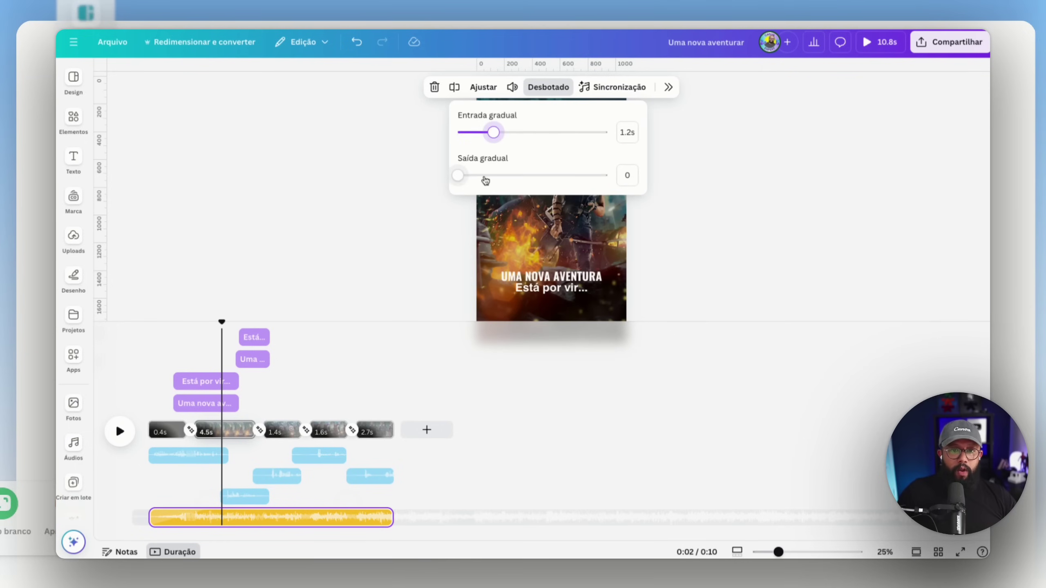
drag(483, 177, 491, 178)
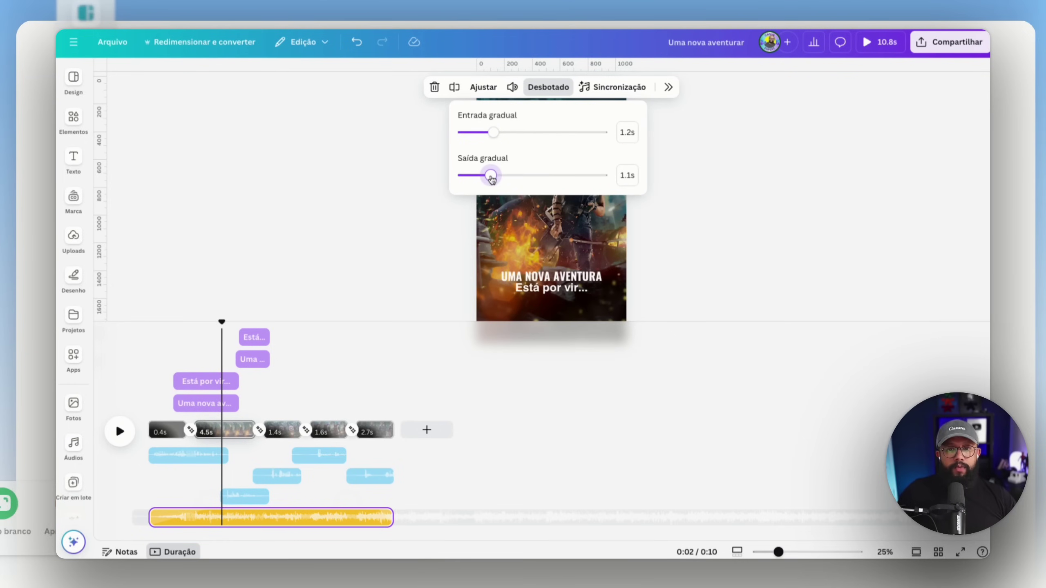
click(513, 87)
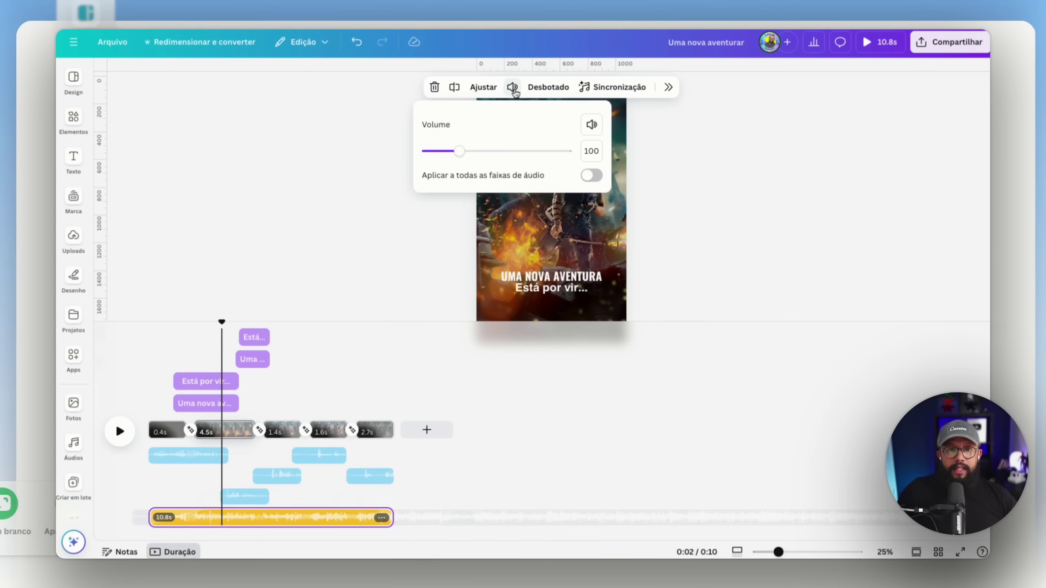
drag(464, 153, 432, 160)
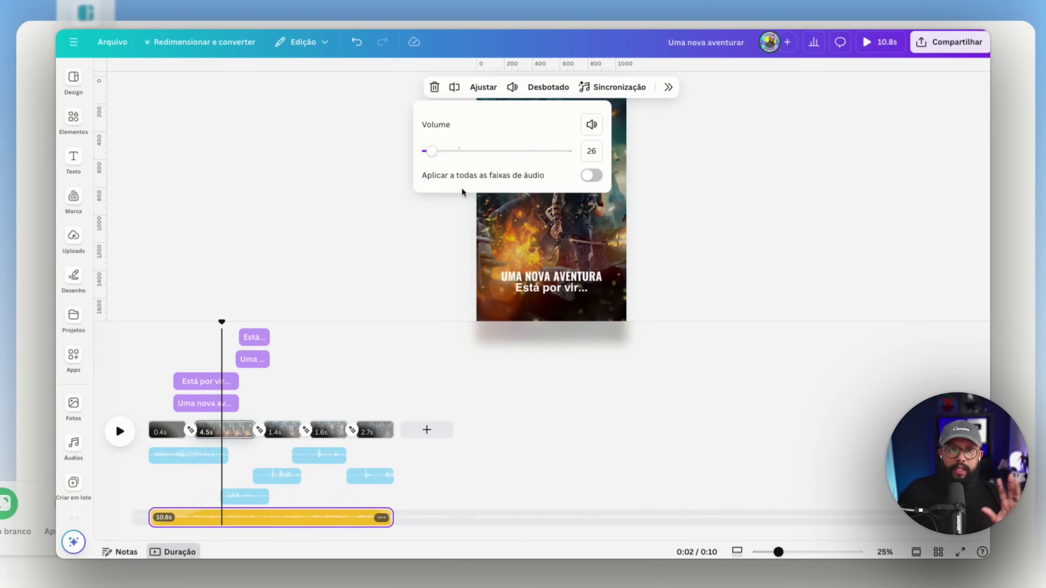
Step: Play the video from the start to check the music's balance with the narration
drag(223, 324, 148, 324)
key(space)
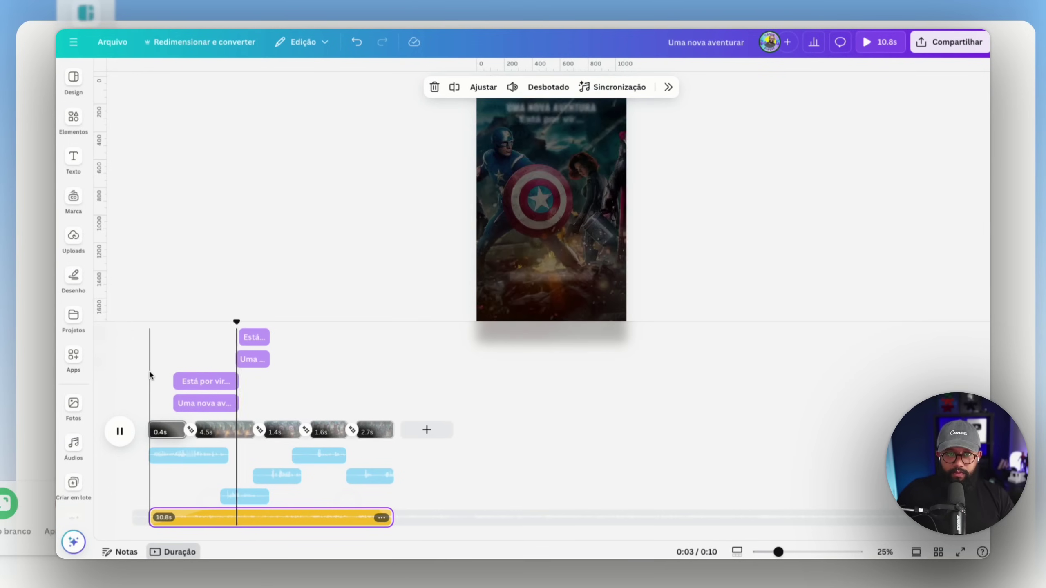
key(space)
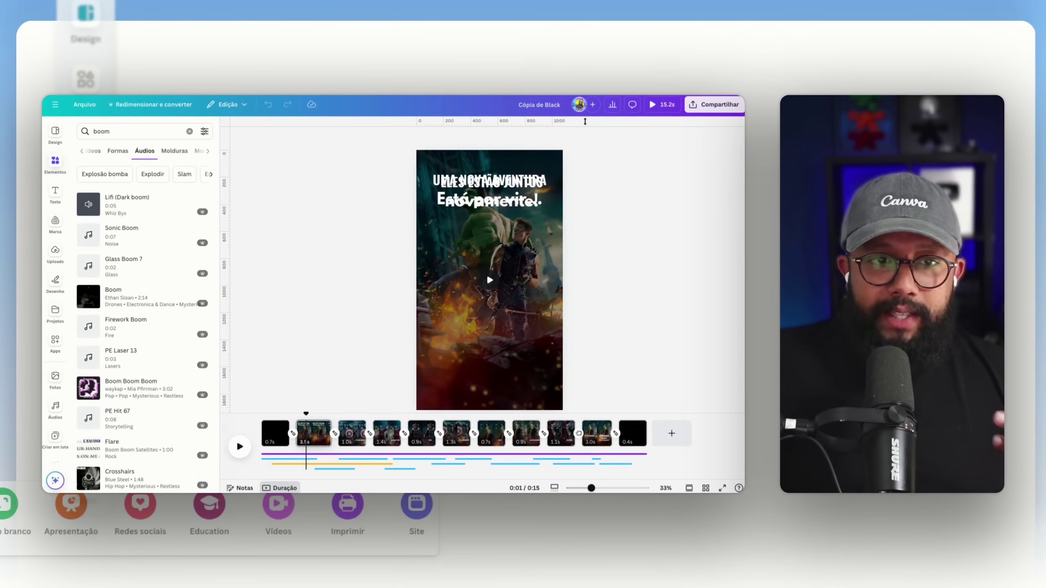
Step: Preview the finished trailer in the "Cópia de Black" design full screen, then close the preview
click(665, 106)
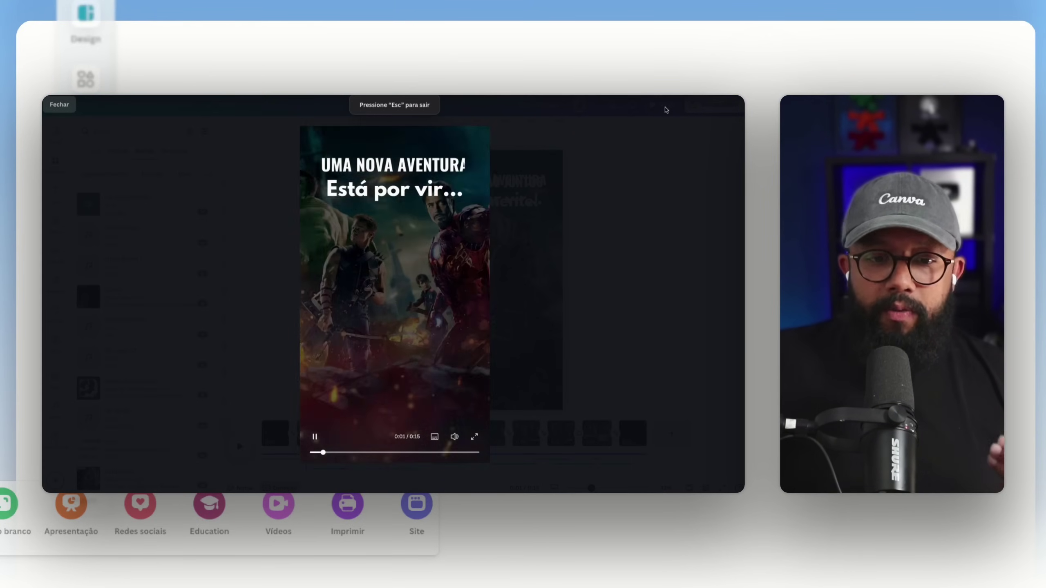
mouse_move(404, 299)
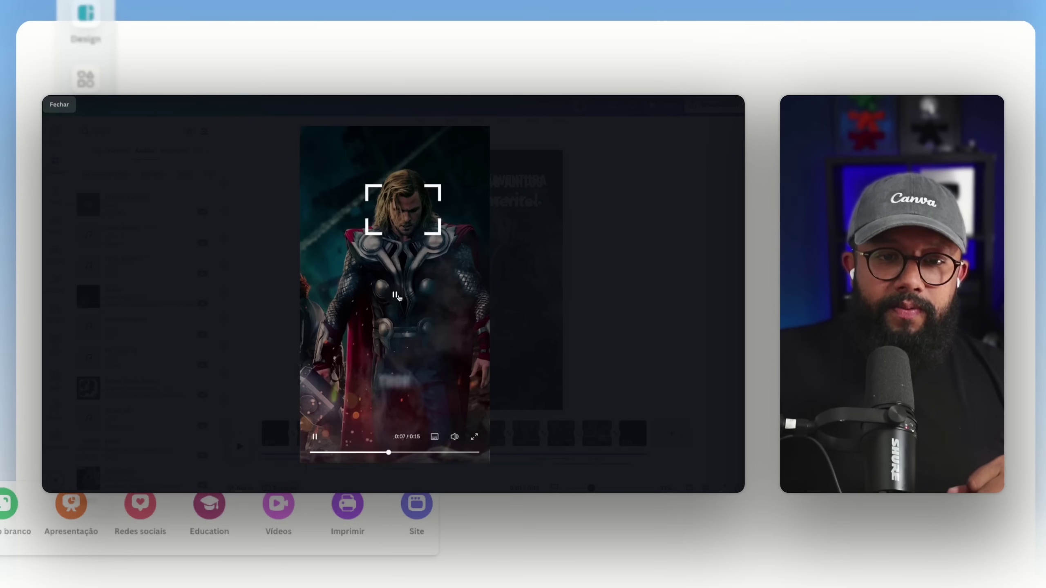
click(398, 296)
click(566, 246)
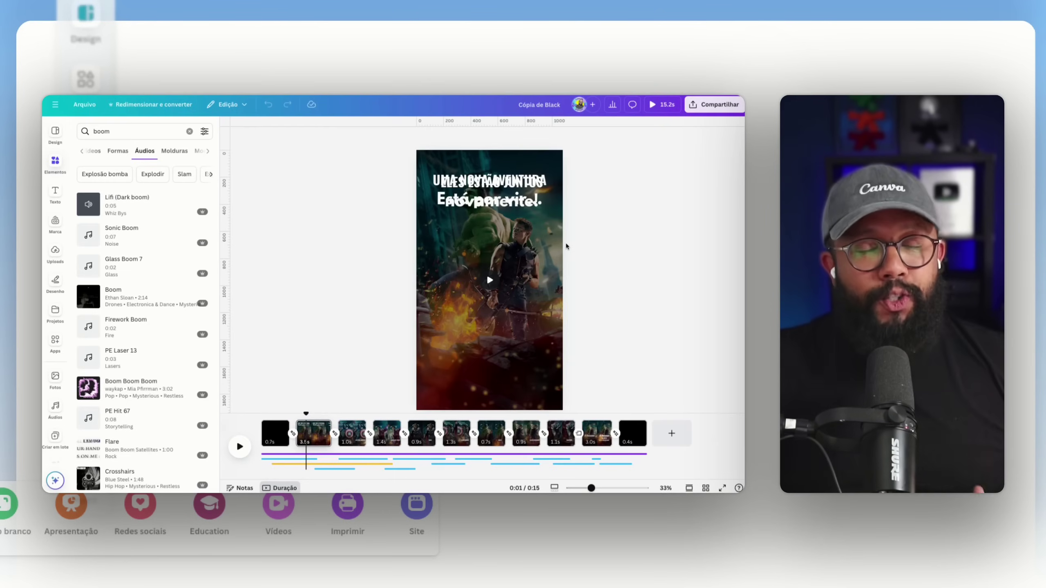